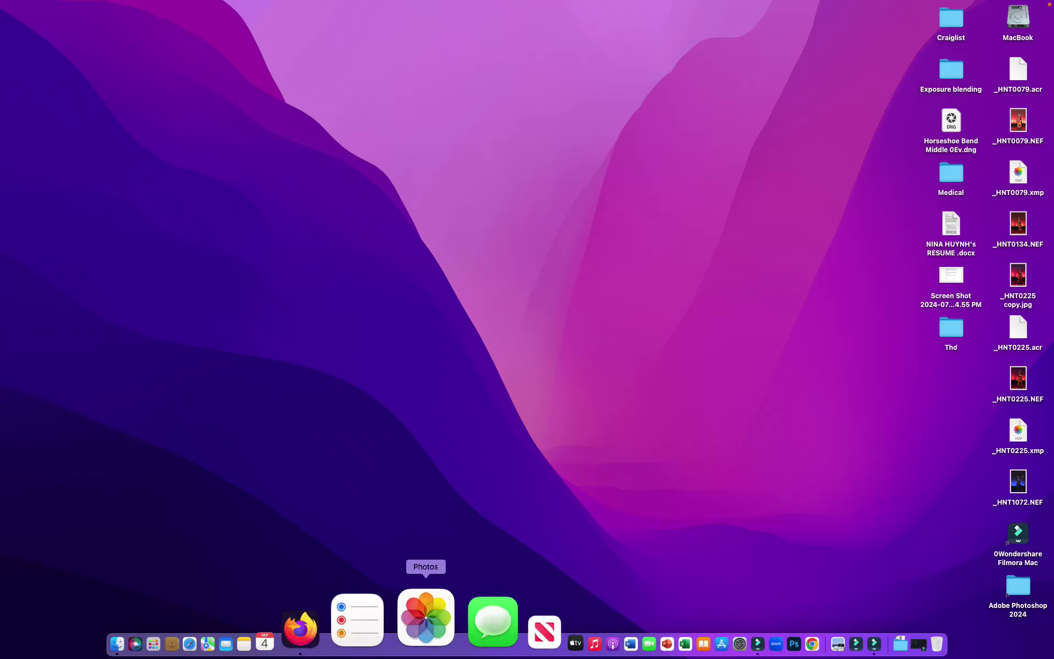
Switch from the Finder desktop to the Firefox window showing the Webex photo class.
{"action": "left_click", "coordinate": [362, 618]}
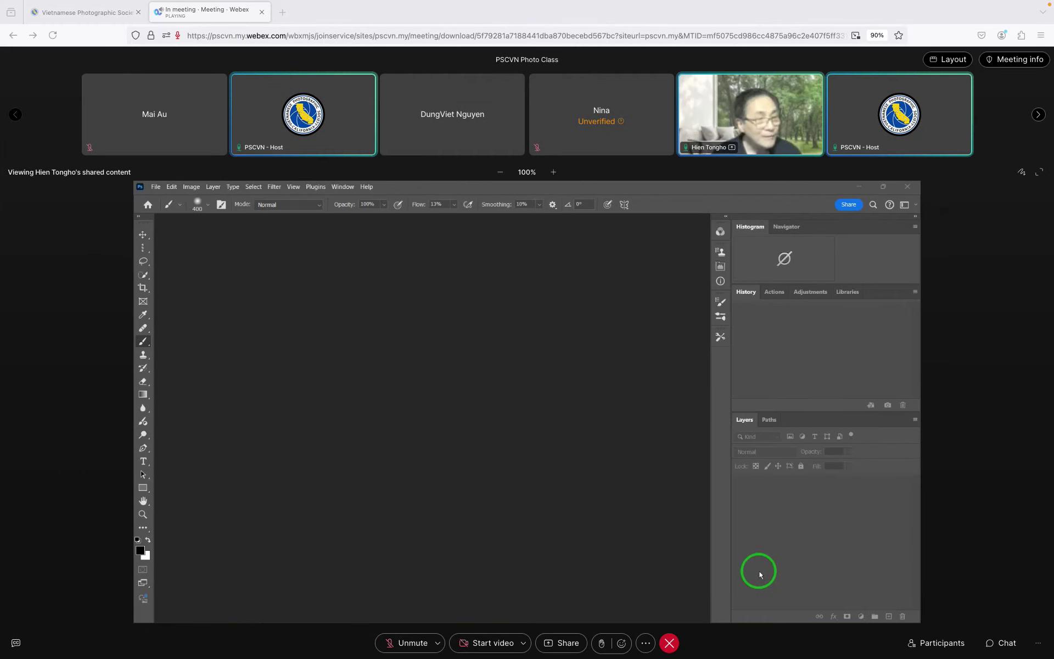
Maximize the host's shared Photoshop screen so participant tiles are hidden.
{"action": "left_click", "coordinate": [1039, 172]}
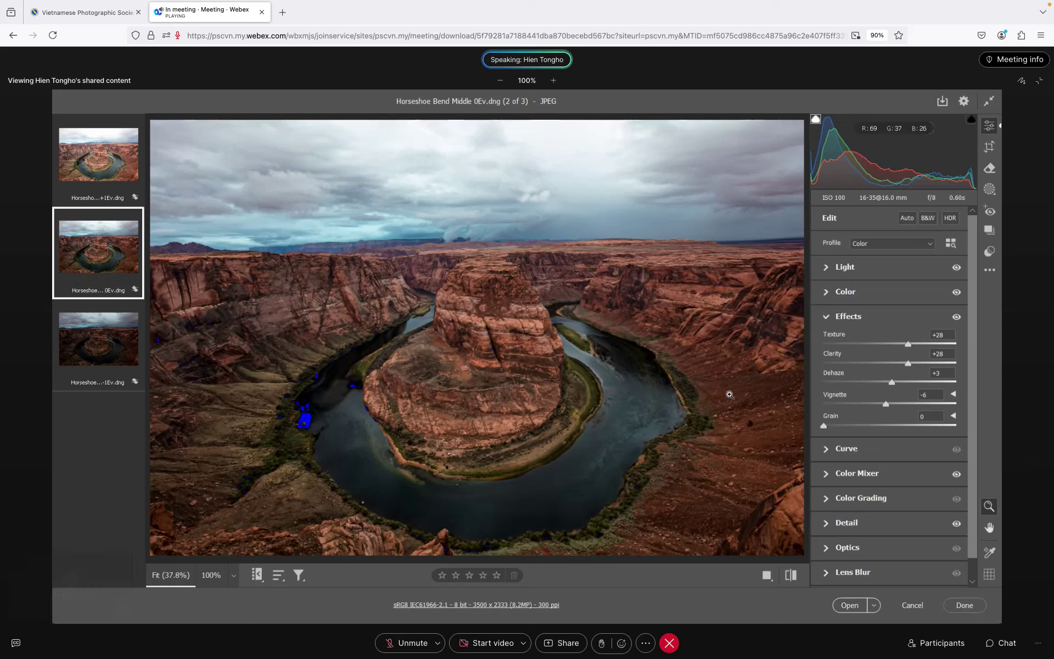
Follow the shared Camera Raw view to Horseshoe Bend Middle -1Ev.dng (3 of 3).
{"action": "left_click", "coordinate": [161, 312]}
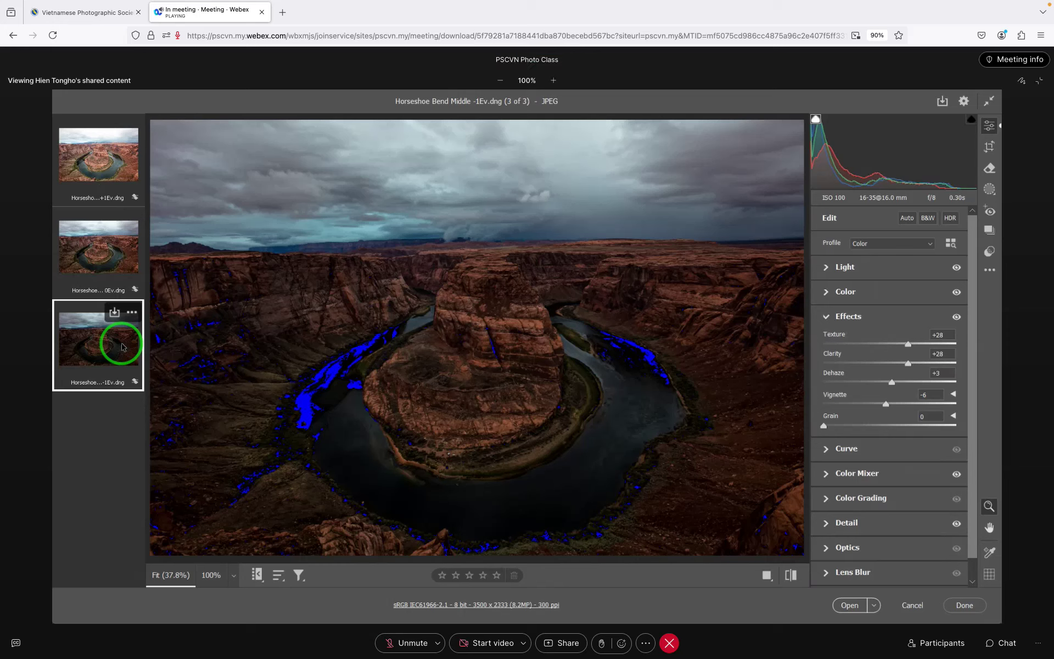
Watch the presenter select all three Horseshoe Bend thumbnails (3/3 Selected).
{"action": "left_click", "coordinate": [94, 251]}
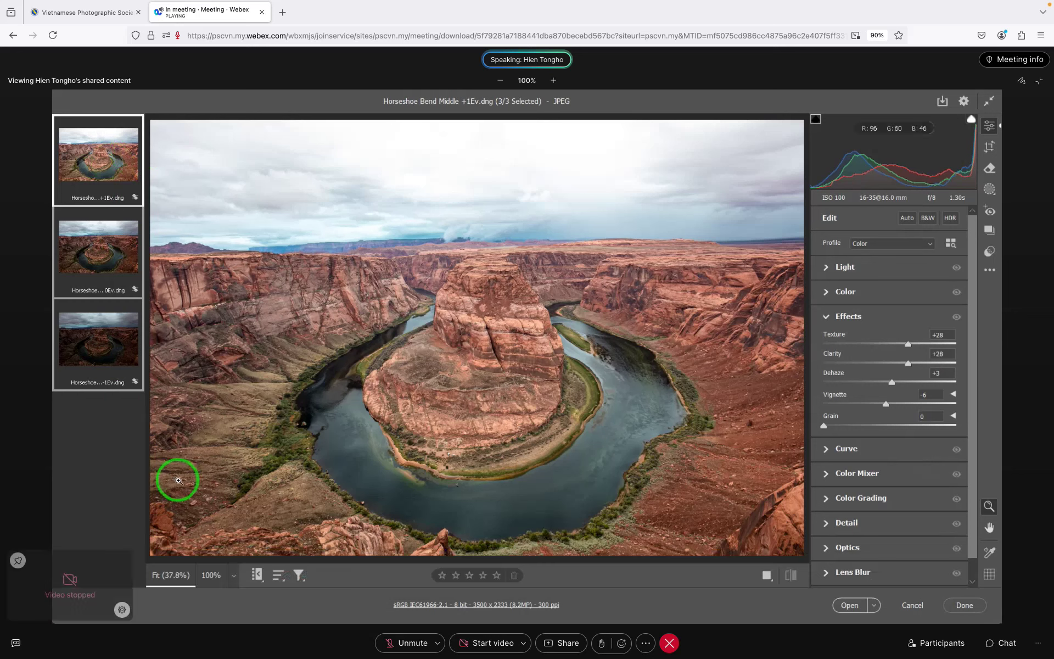
Toggle the microphone with Ctrl+M while the HDR Merge Preview with Align Images appears.
{"action": "key", "text": "ctrl+m"}
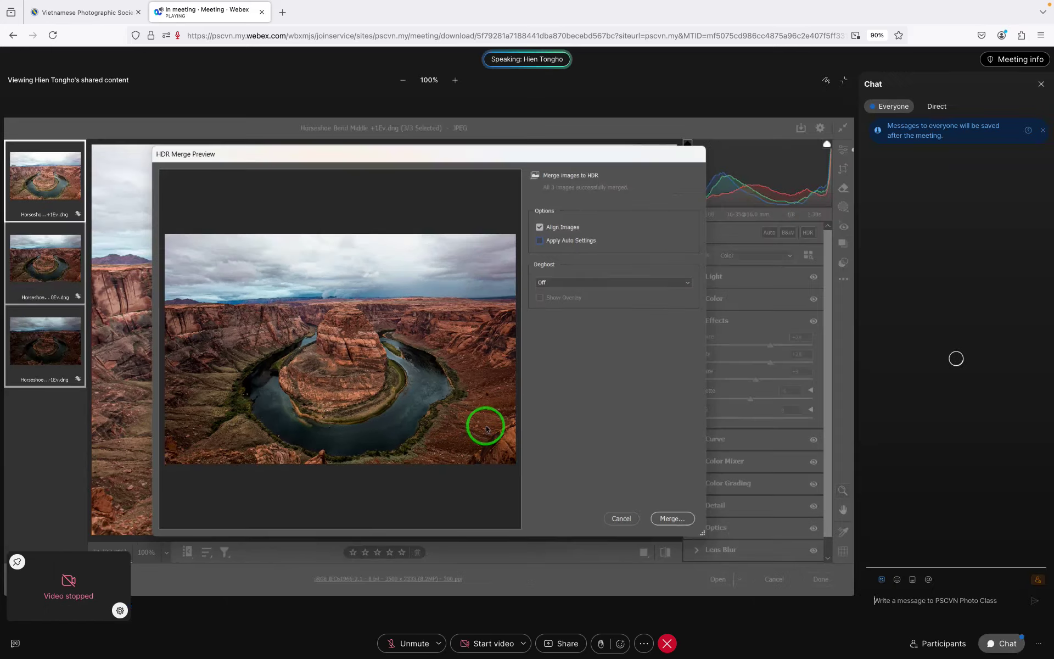
Draft the chat reply 'Click vào ba chấm on the right top of first picture'.
{"action": "left_click", "coordinate": [1002, 643]}
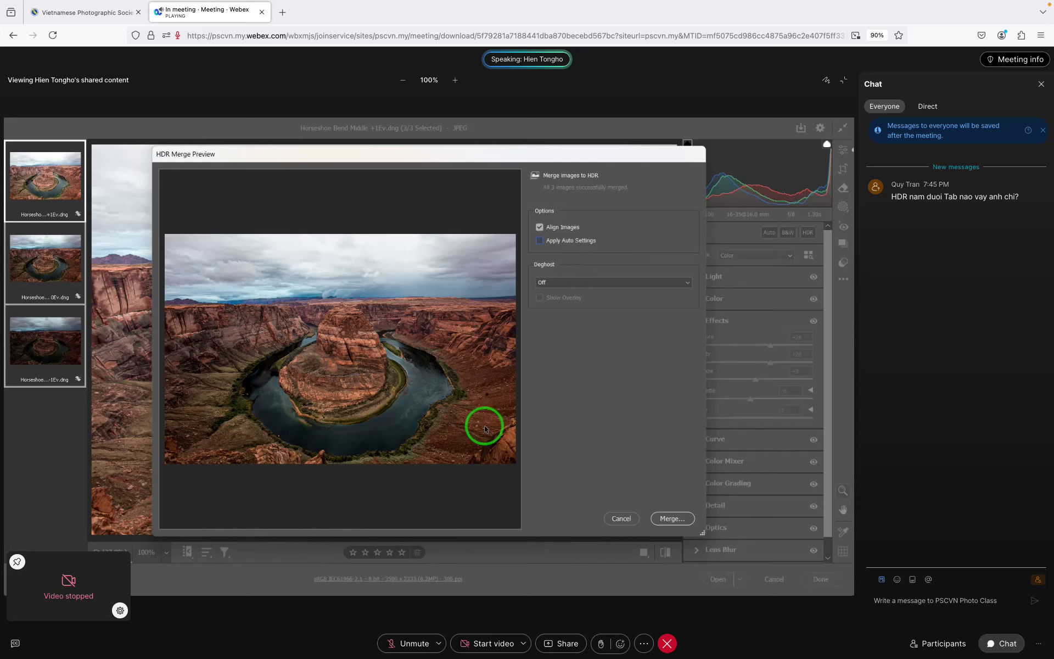
{"action": "type", "text": "C"}
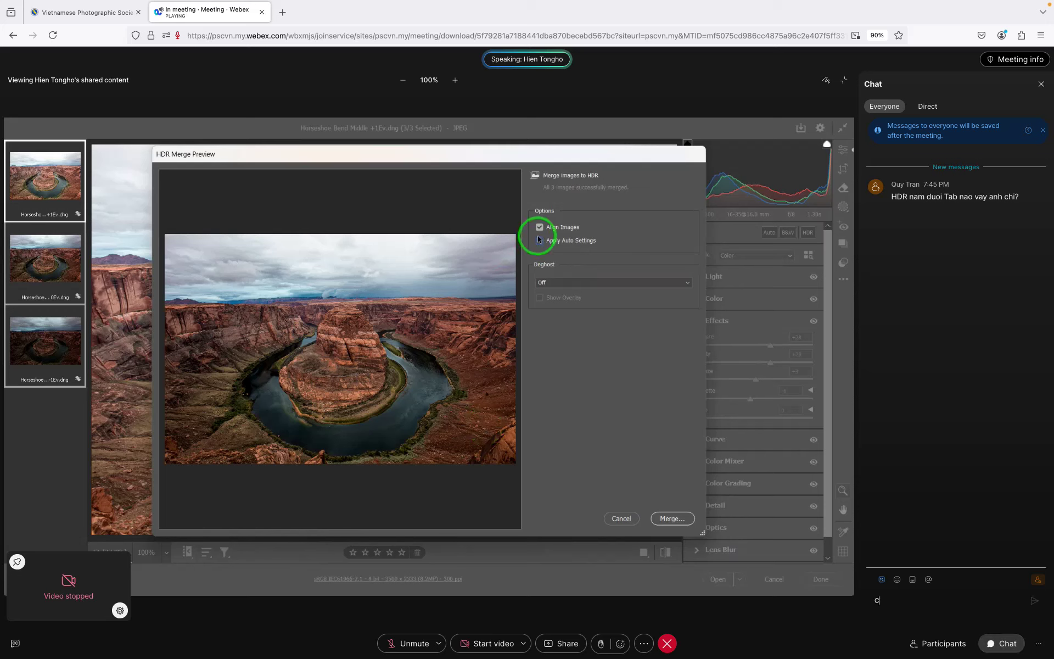
{"action": "type", "text": "ck vao"}
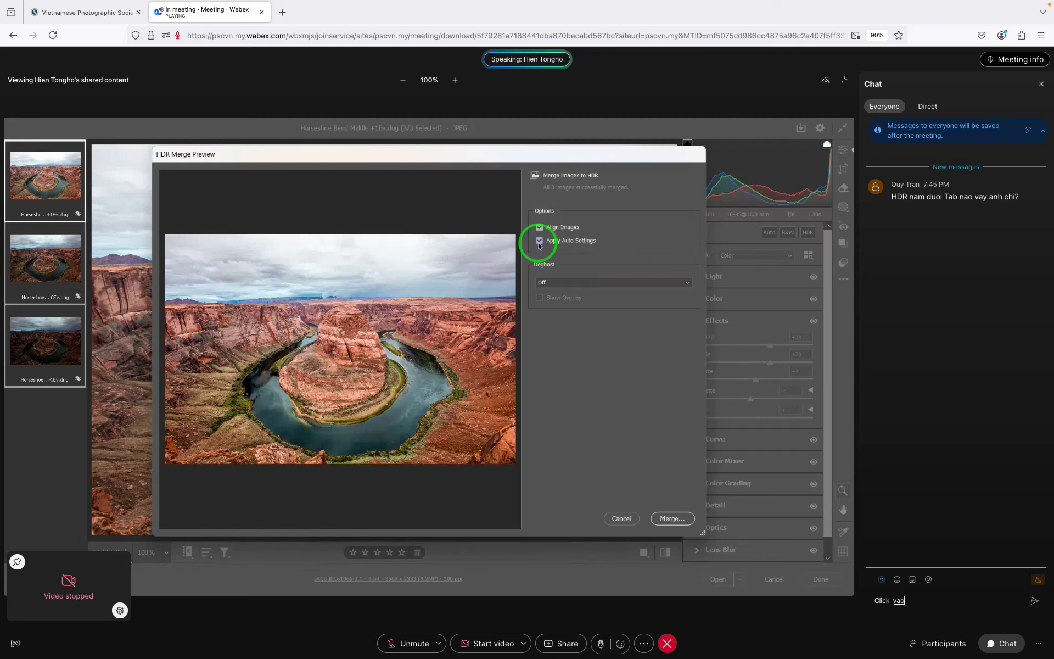
{"action": "type", "text": "f "}
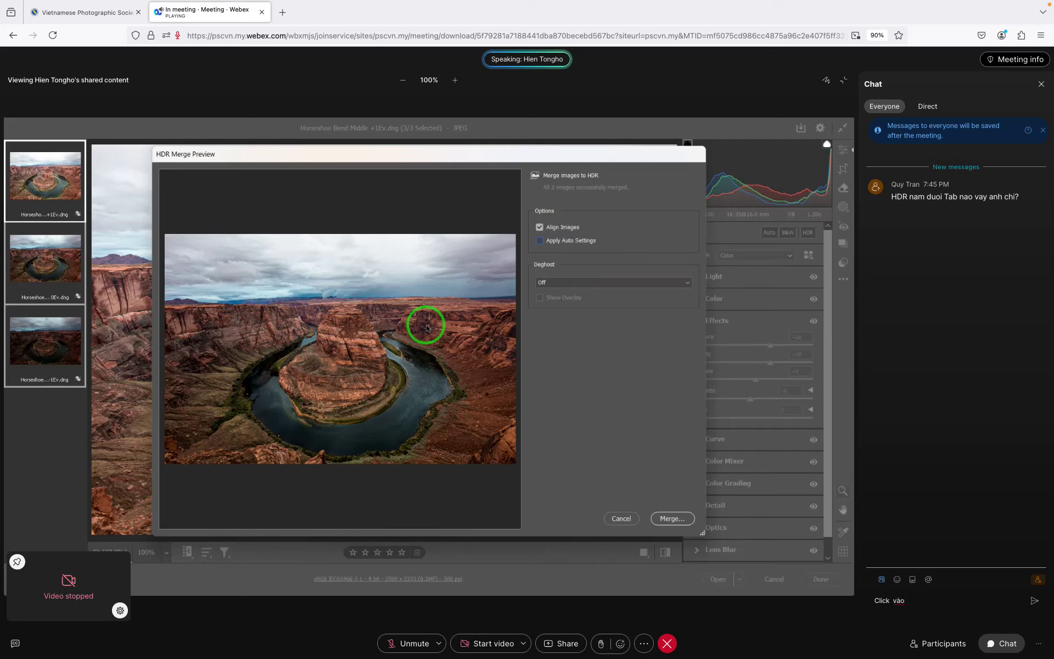
{"action": "type", "text": "ba chấm ..."}
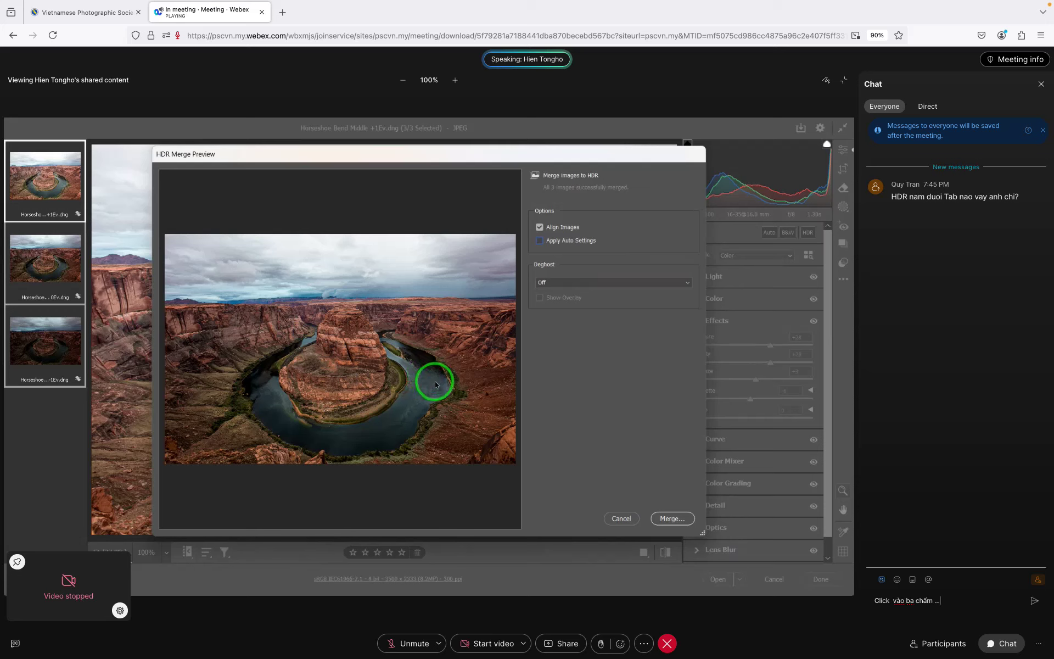
{"action": "type", "text": " on"}
{"action": "type", "text": " the right"}
{"action": "type", "text": " top"}
{"action": "type", "text": " gf "}
{"action": "type", "text": "a"}
{"action": "key", "text": "BackSpace"}
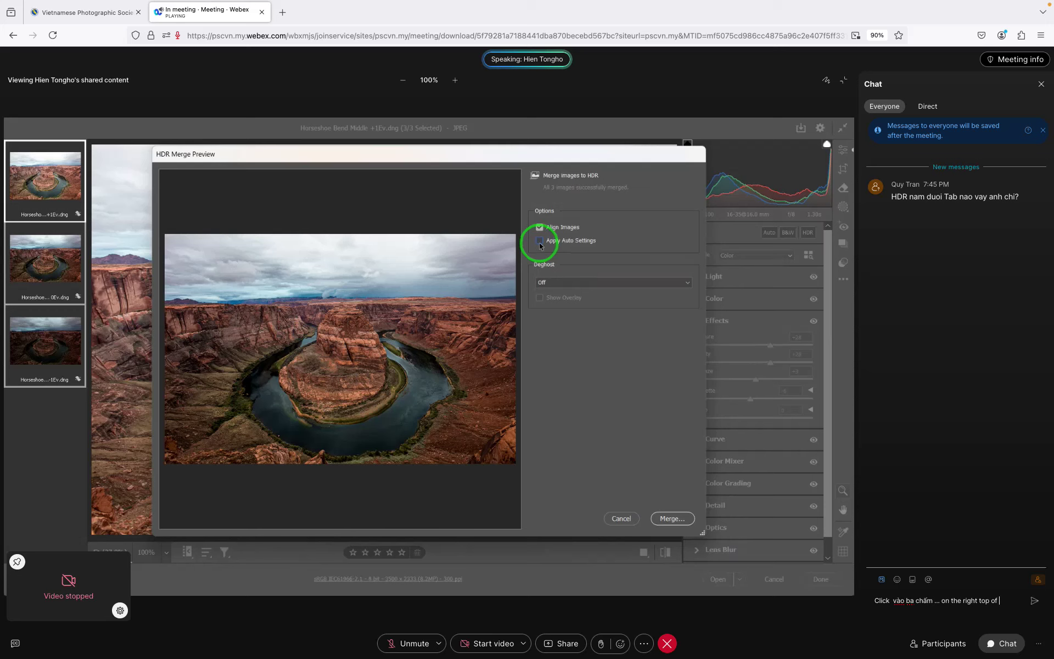
{"action": "type", "text": "fi"}
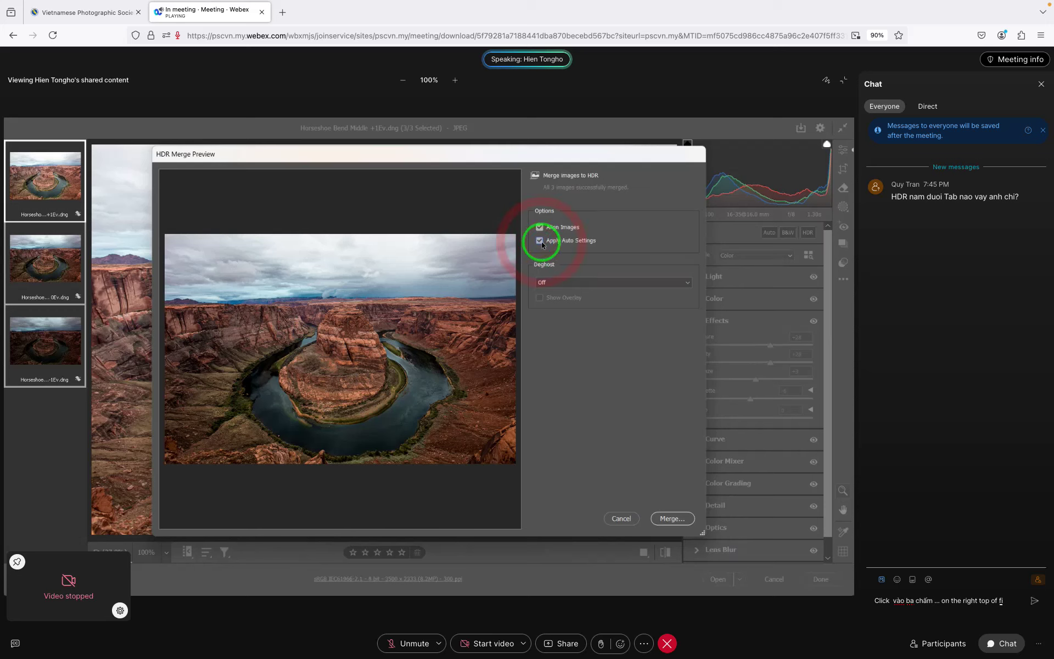
{"action": "type", "text": "rst picture"}
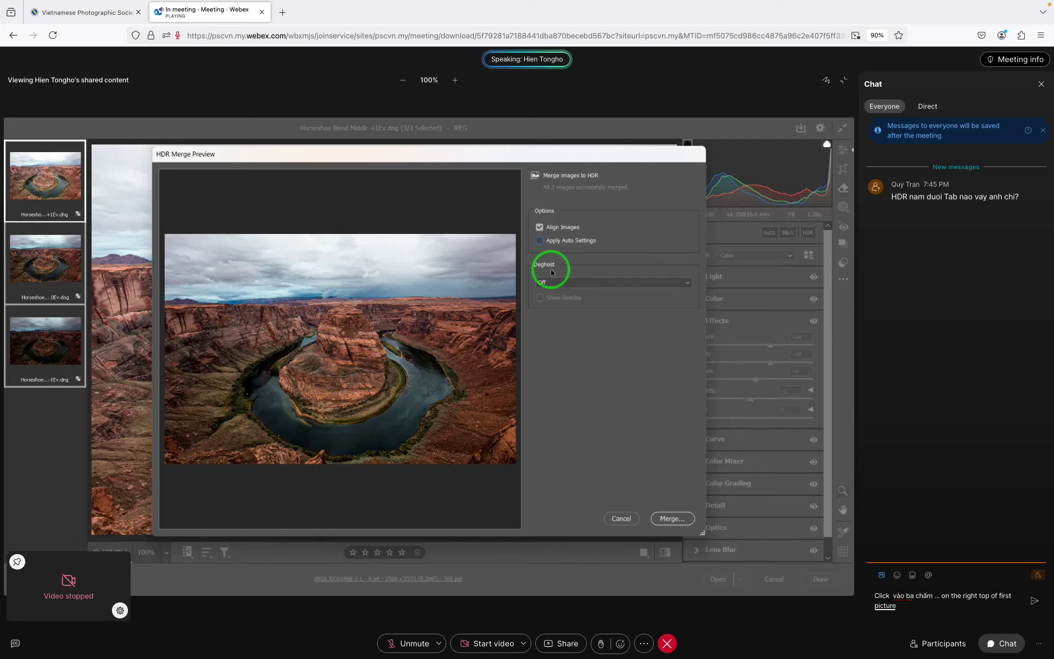
Send the three-dots reply to Everyone in the meeting chat.
{"action": "key", "text": "Return"}
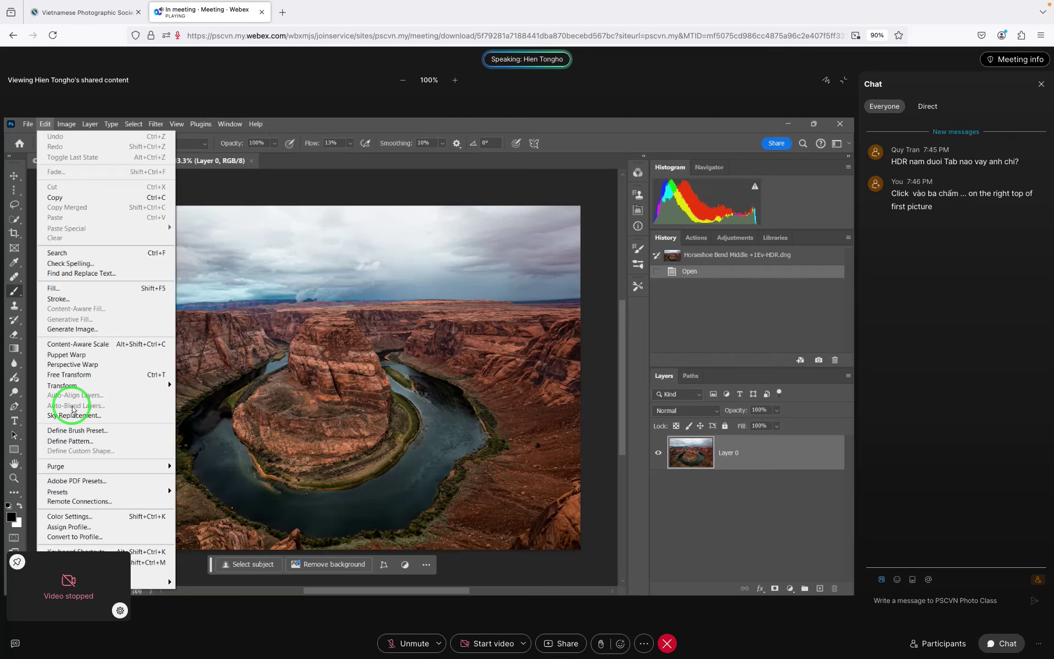
Hide the chat panel so the shared Photoshop screen fills the meeting window.
{"action": "left_click", "coordinate": [1041, 84]}
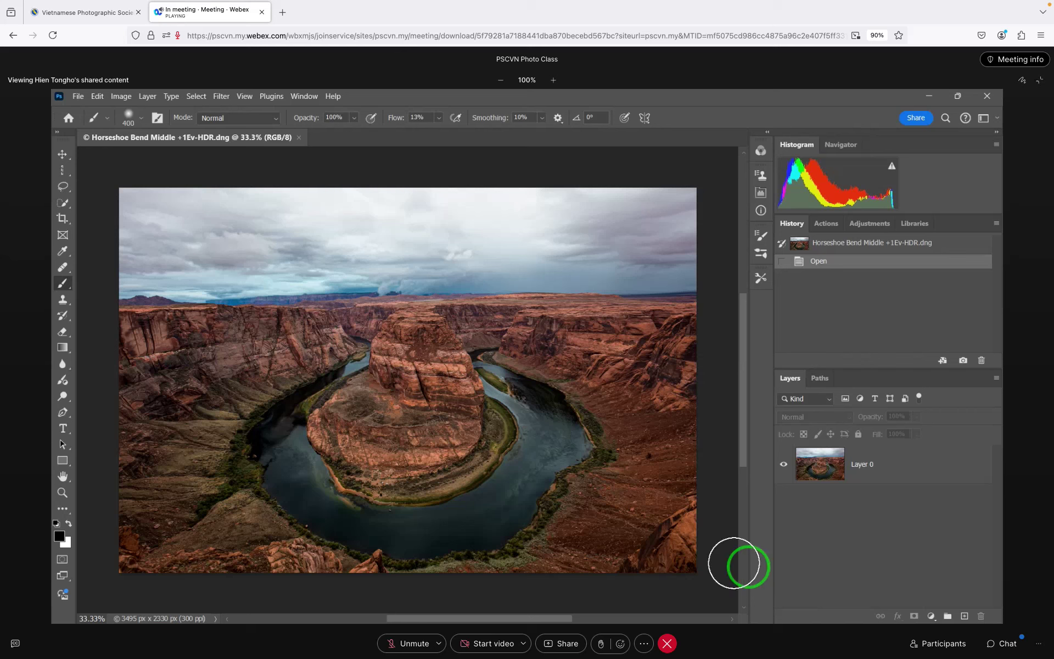
Unmute the microphone and post 'Daạ có record' to the meeting chat.
{"action": "left_click", "coordinate": [78, 97]}
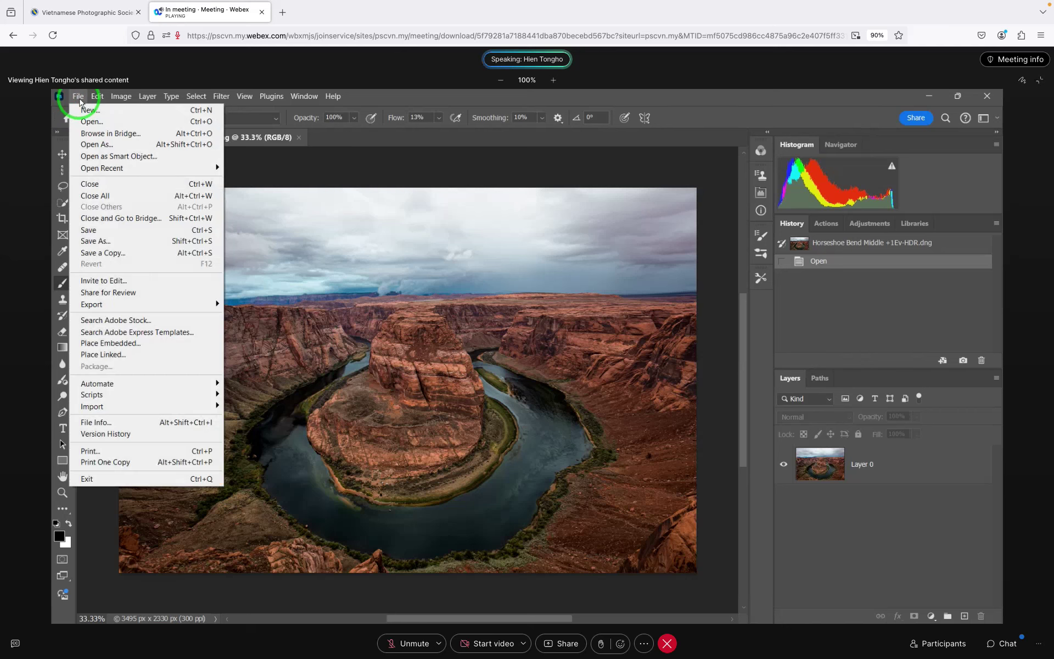
{"action": "left_click", "coordinate": [92, 396]}
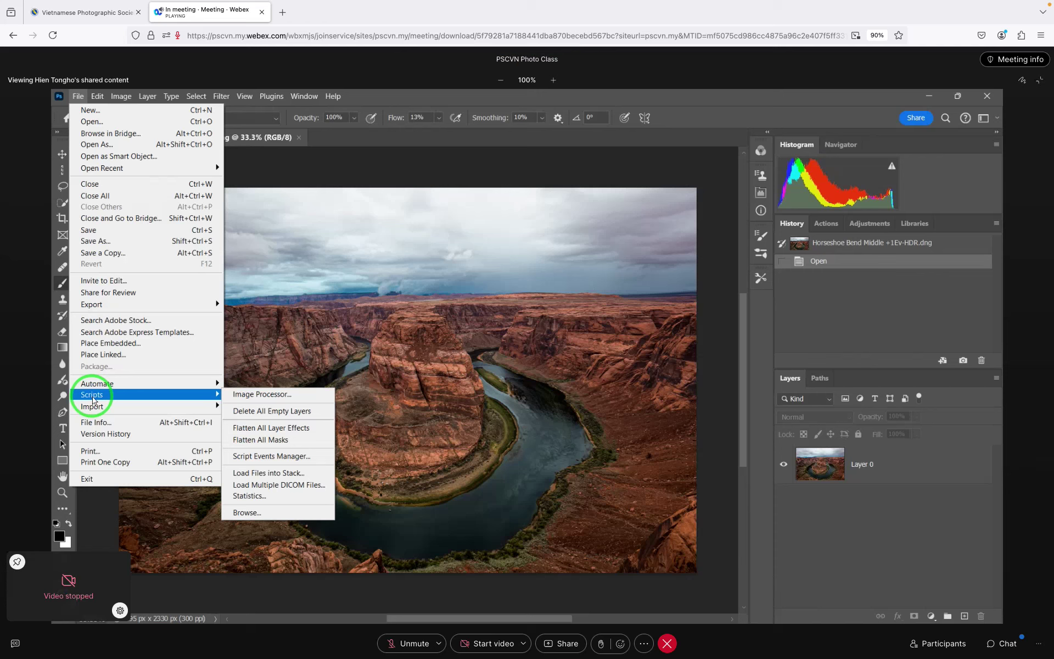
{"action": "left_click", "coordinate": [409, 643]}
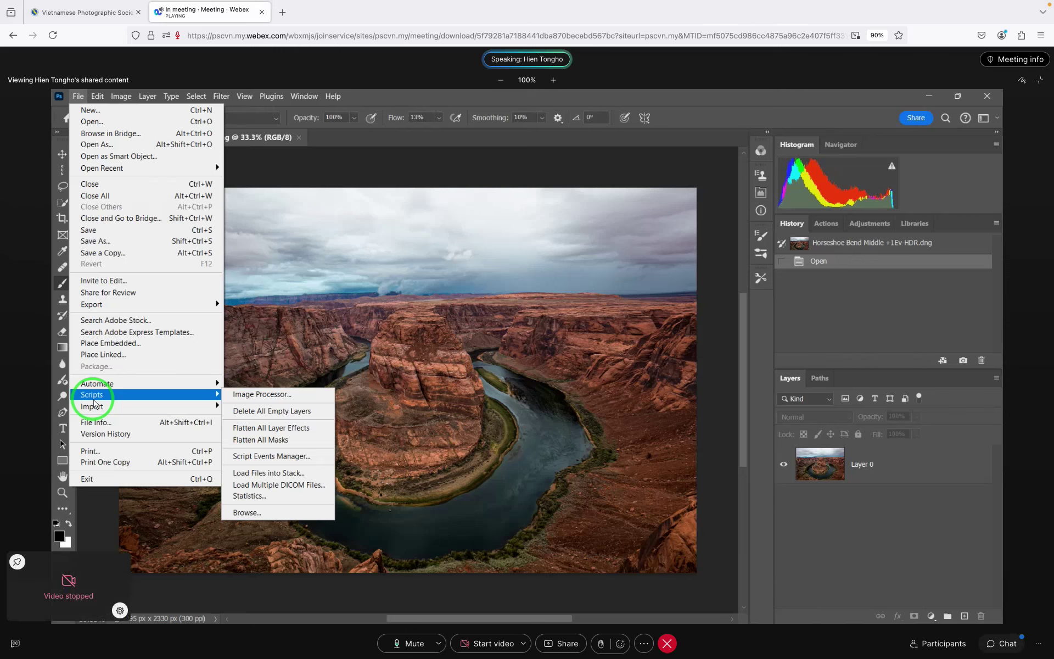
{"action": "left_click", "coordinate": [1002, 643]}
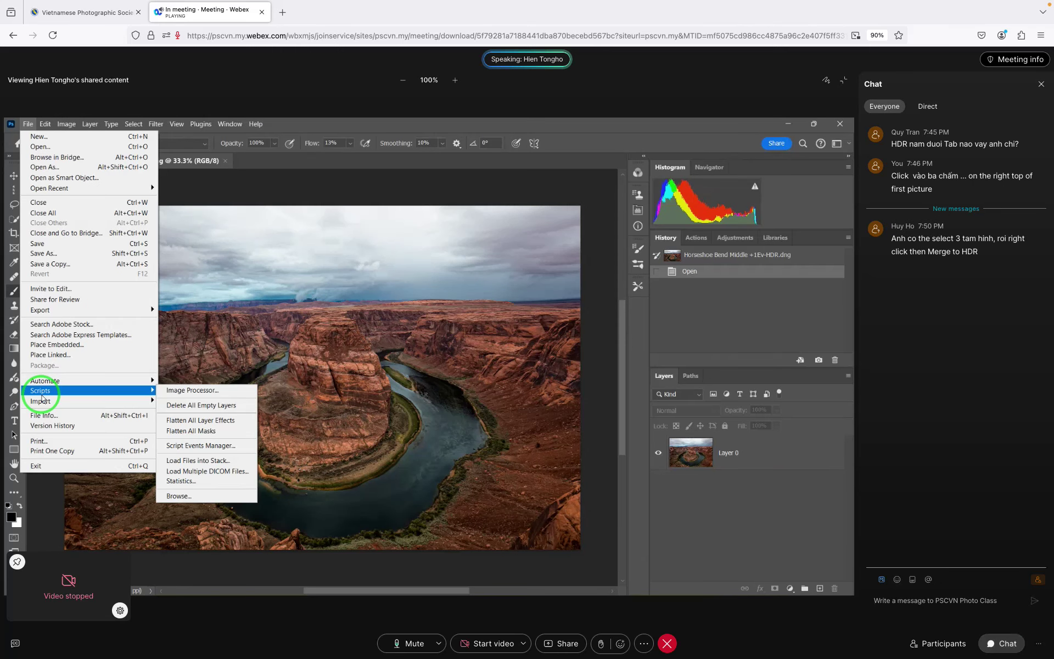
{"action": "type", "text": "Da"}
{"action": "type", "text": "ạ có"}
{"action": "type", "text": " record"}
{"action": "key", "text": "Return"}
Mute the microphone again and send 'Nin a n khong ai nghe' to the chat.
{"action": "key", "text": "ctrl+m"}
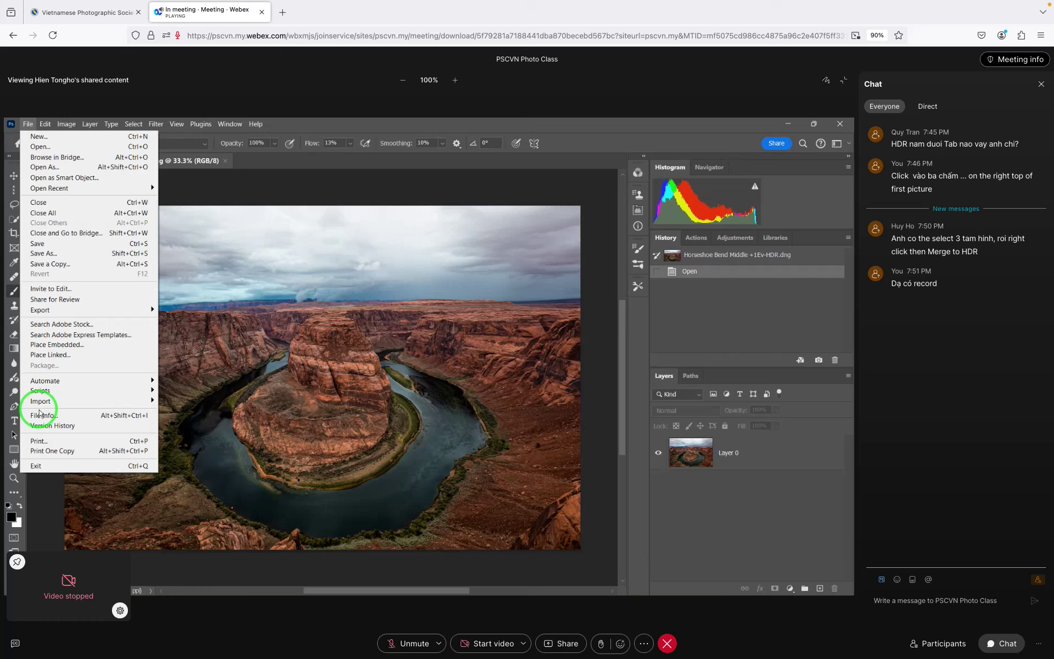
{"action": "type", "text": "Nin "}
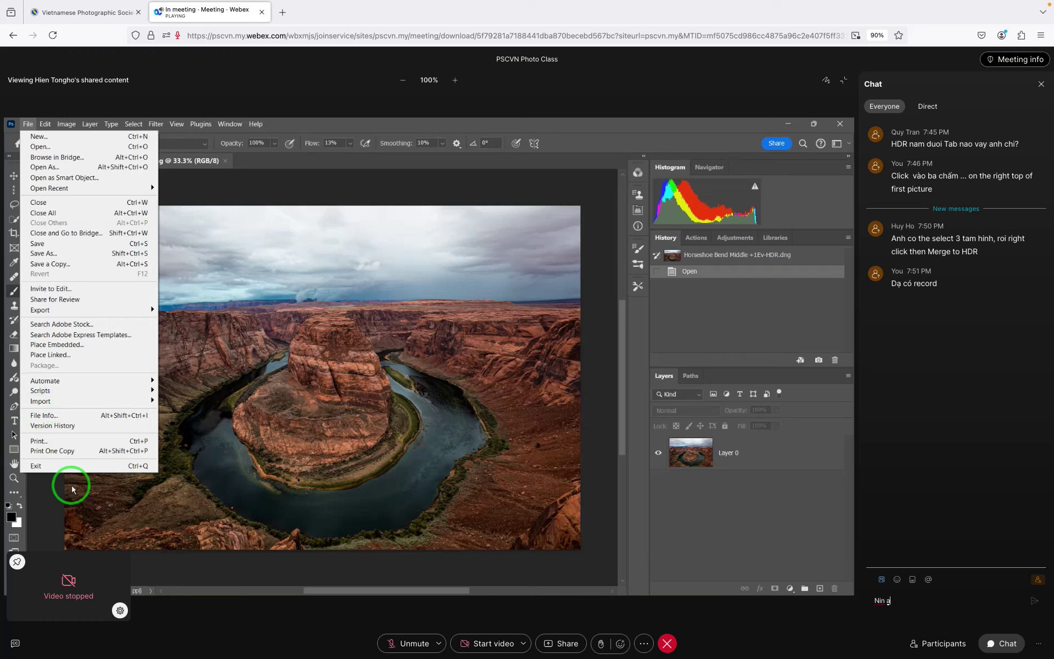
{"action": "type", "text": "a n"}
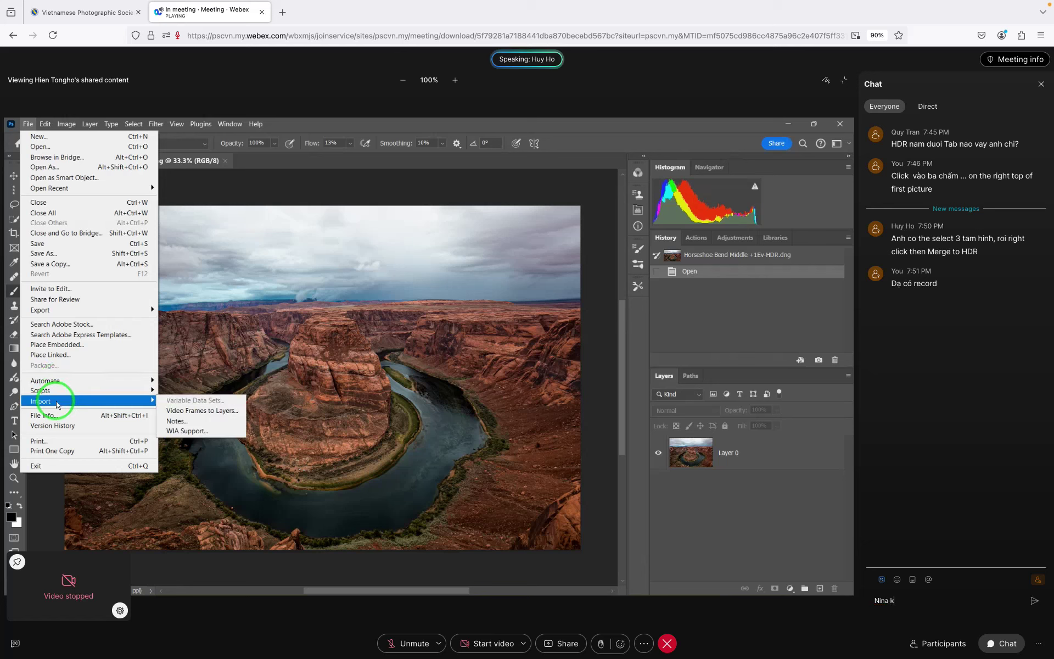
{"action": "type", "text": " khong ai nghe"}
{"action": "key", "text": "Return"}
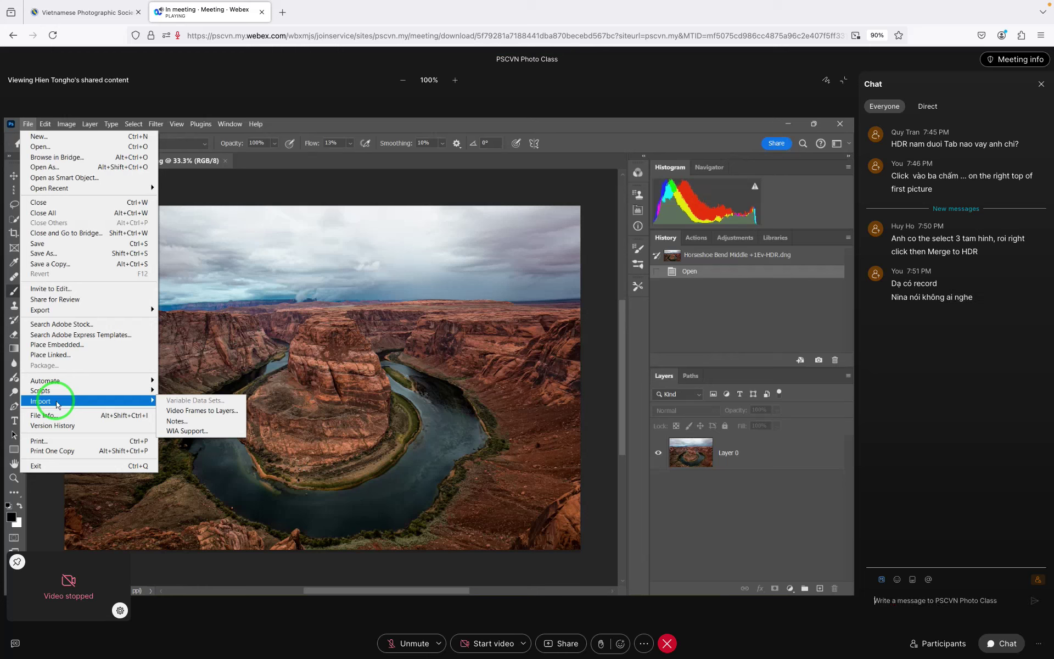
{"action": "mouse_move", "coordinate": [41, 390]}
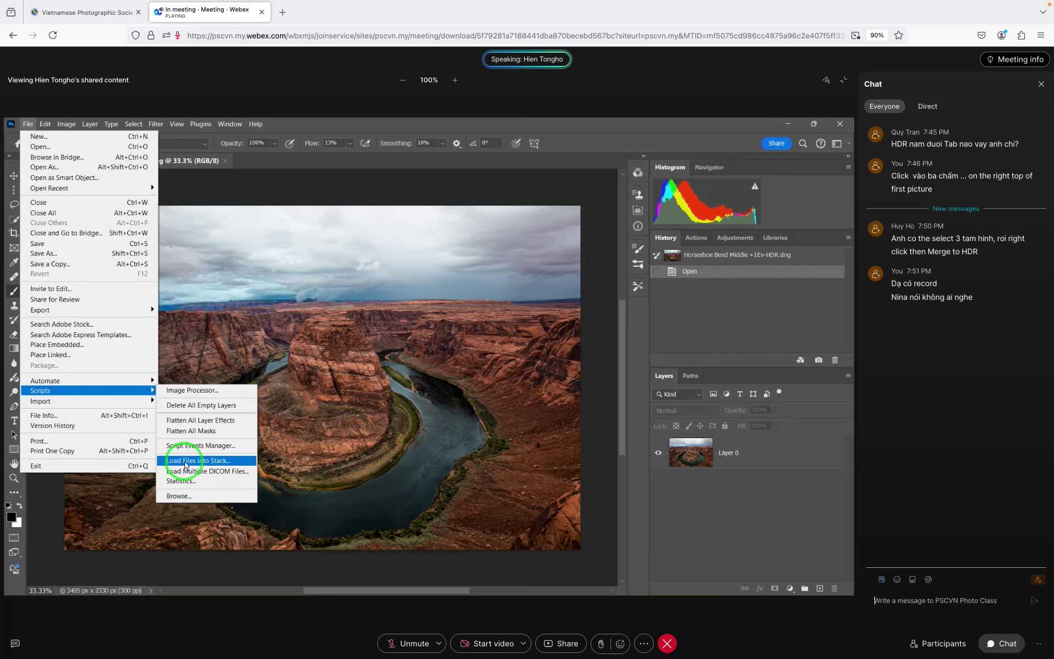
List the three Horseshoe Bend Middle brackets in Load Layers with auto-align source images checked.
{"action": "left_click", "coordinate": [185, 461]}
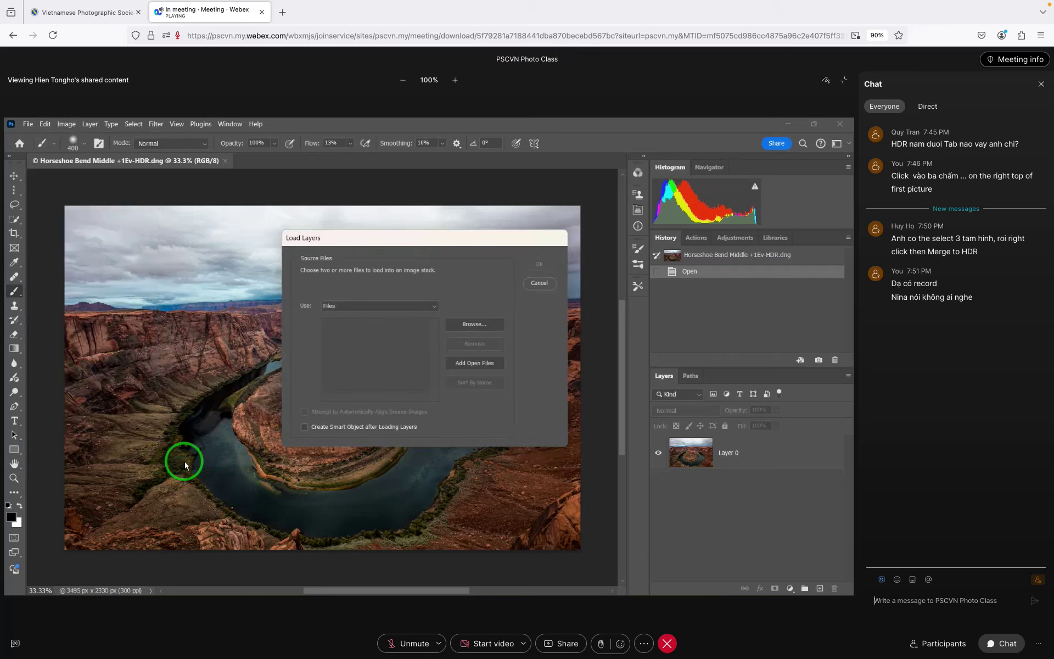
{"action": "left_click", "coordinate": [493, 325]}
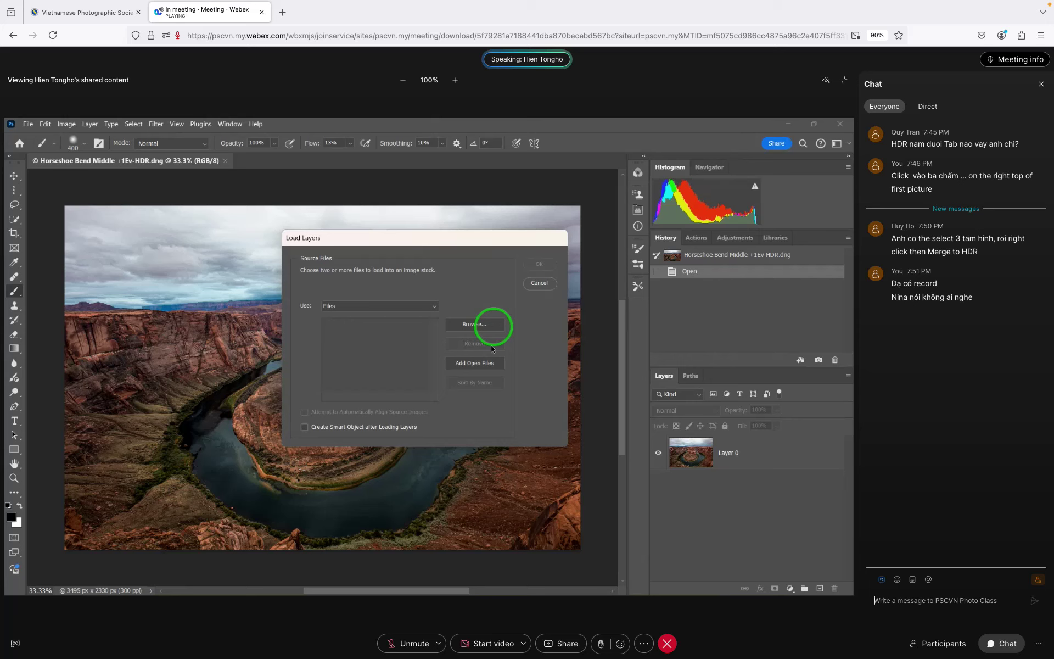
{"action": "left_click", "coordinate": [468, 366]}
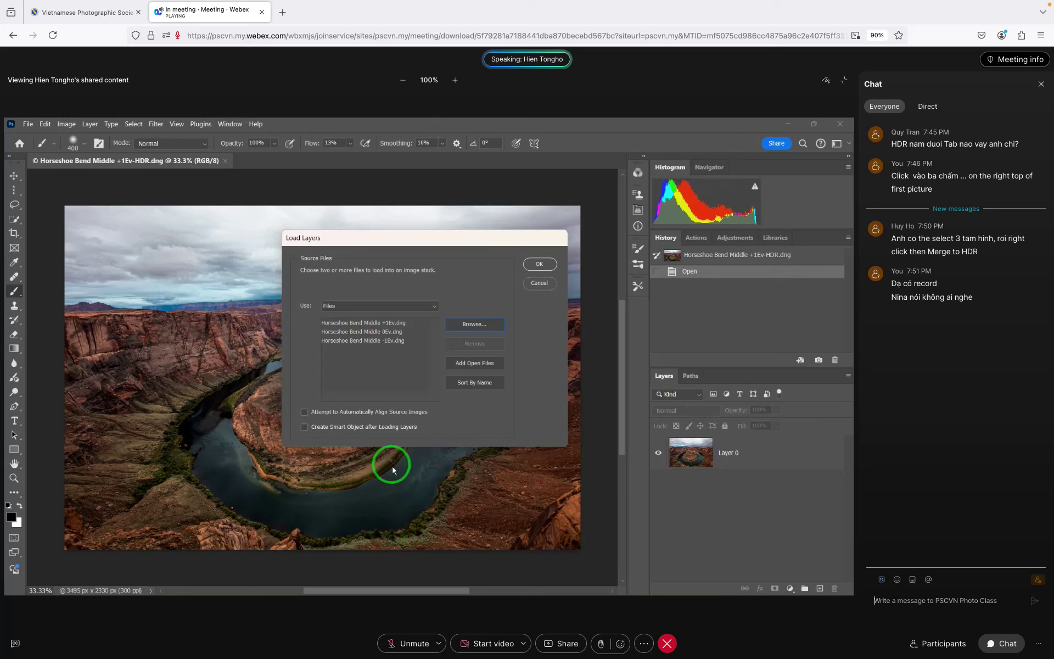
{"action": "left_click", "coordinate": [305, 412]}
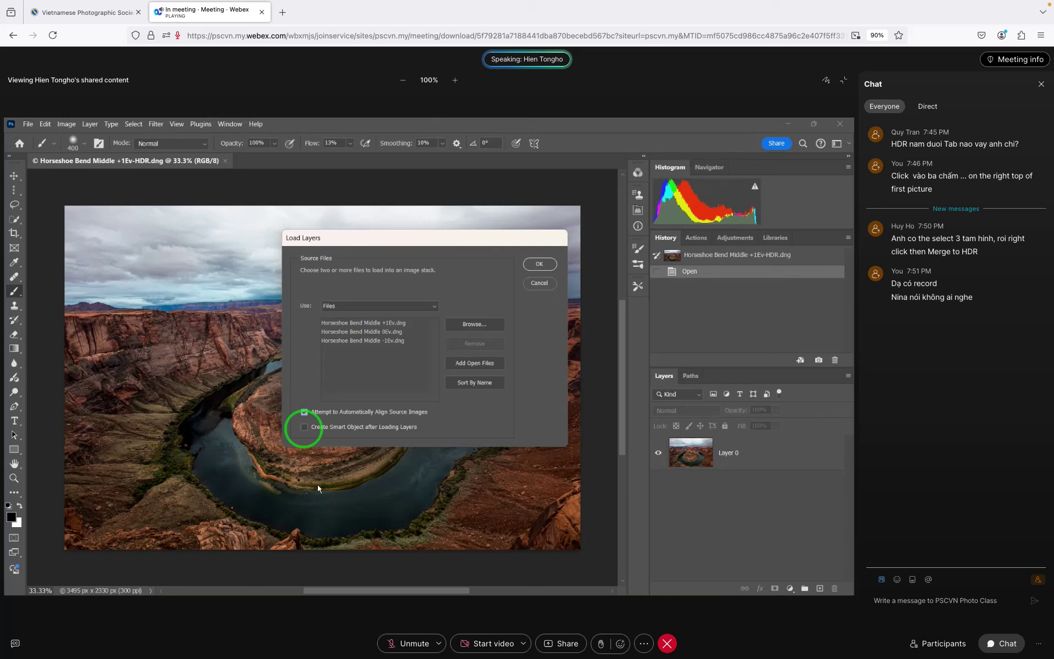
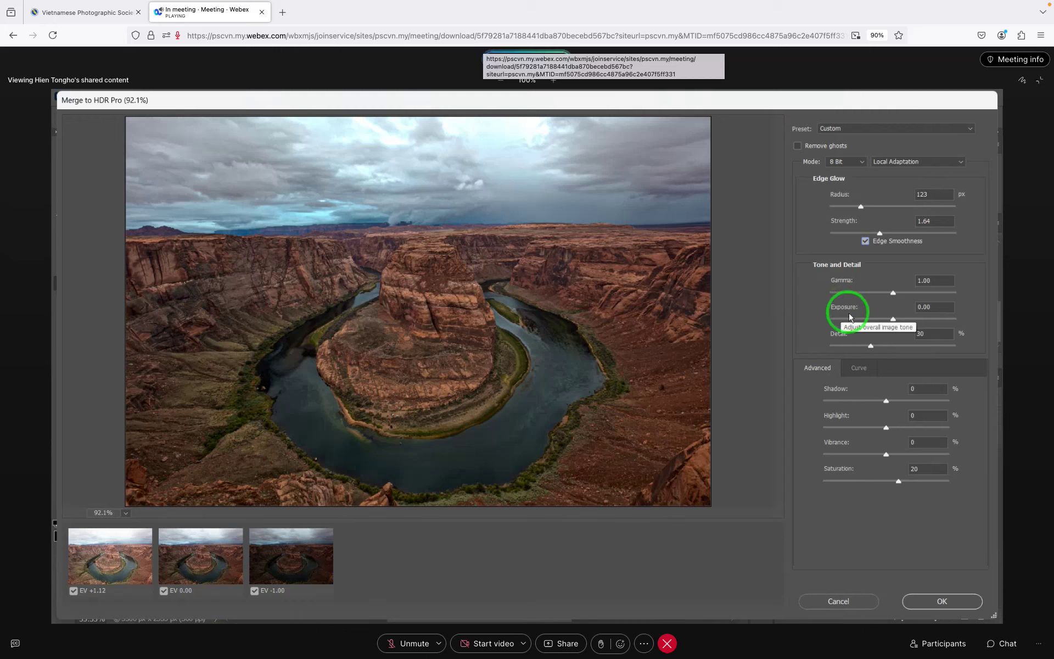
Set the HDR merge exposure to 0.15.
{"action": "mouse_move", "coordinate": [892, 318]}
{"action": "left_mouse_down"}
{"action": "mouse_move", "coordinate": [906, 320]}
{"action": "mouse_move", "coordinate": [875, 321]}
{"action": "mouse_move", "coordinate": [897, 319]}
{"action": "left_mouse_up"}
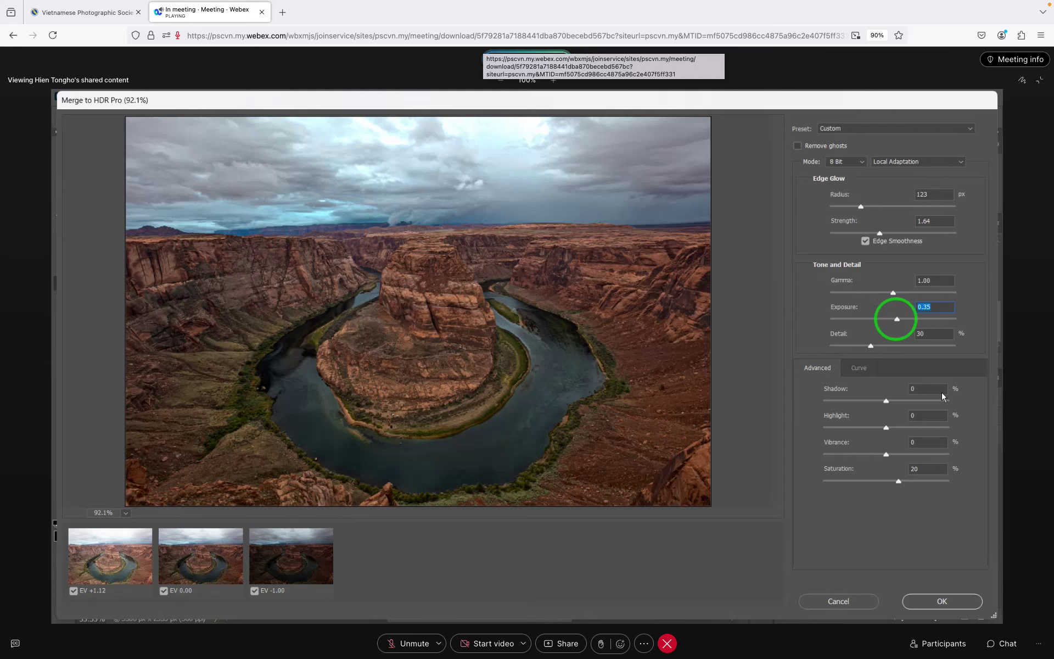
{"action": "left_click", "coordinate": [963, 486]}
{"action": "left_click", "coordinate": [896, 319]}
{"action": "left_click_drag", "start_coordinate": [896, 318], "coordinate": [894, 318]}
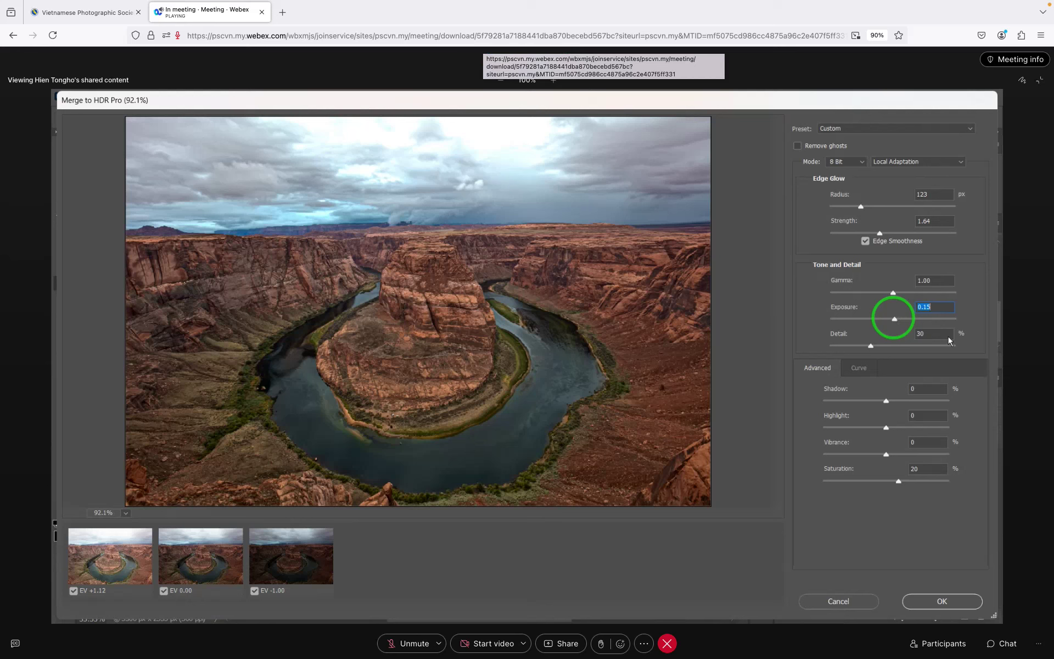
Lower the HDR detail to 58 and display the tone curve.
{"action": "left_click", "coordinate": [870, 346]}
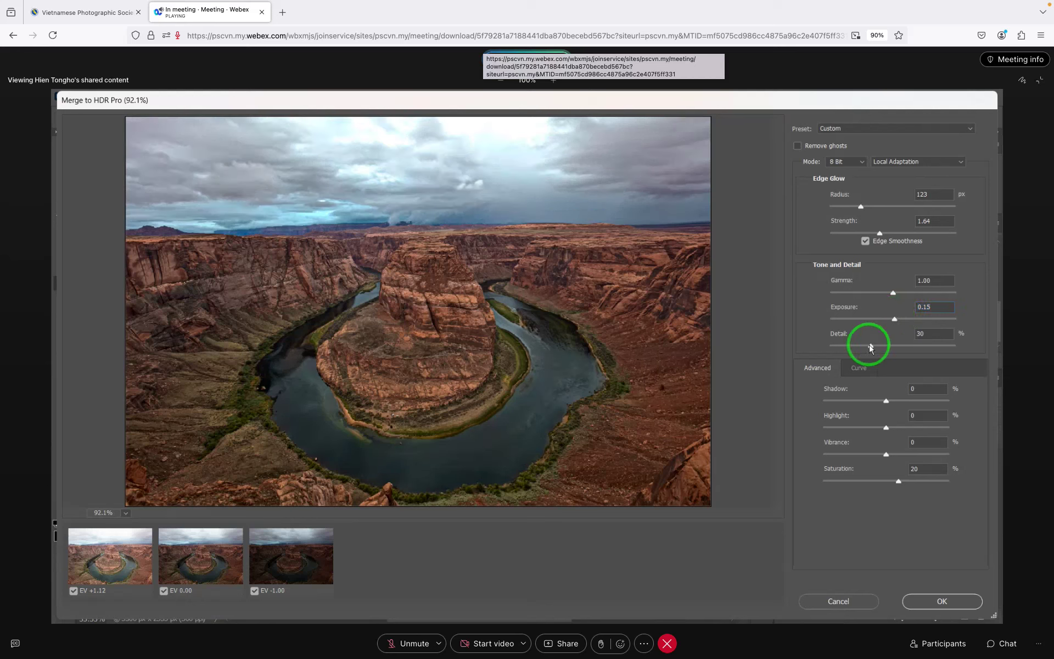
{"action": "left_click_drag", "start_coordinate": [870, 347], "coordinate": [890, 348]}
{"action": "left_click_drag", "start_coordinate": [890, 348], "coordinate": [880, 351]}
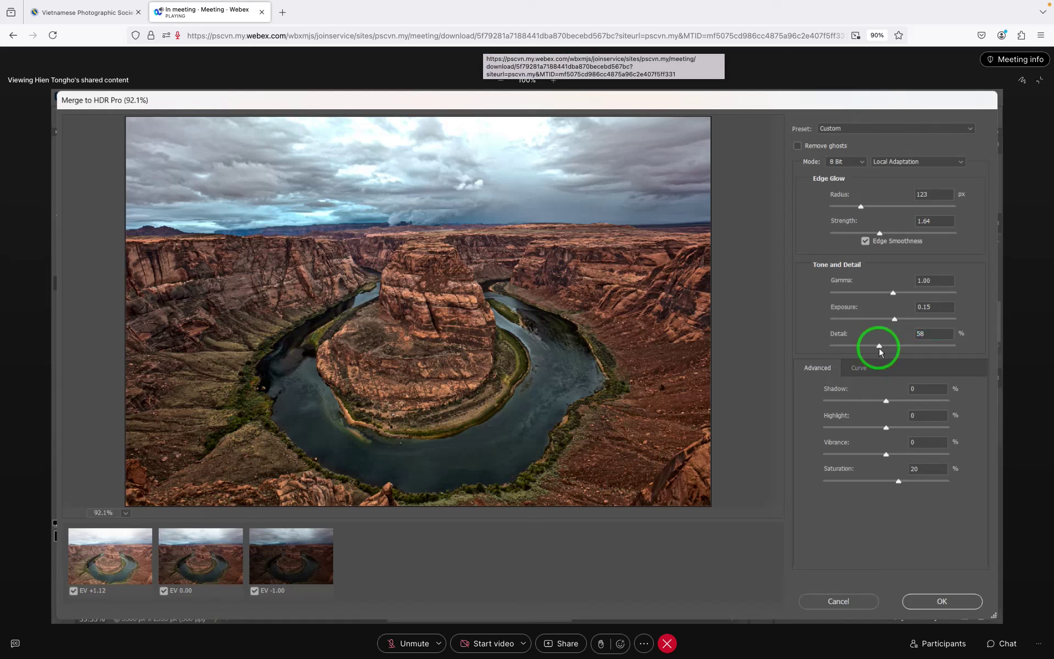
{"action": "left_click", "coordinate": [531, 487]}
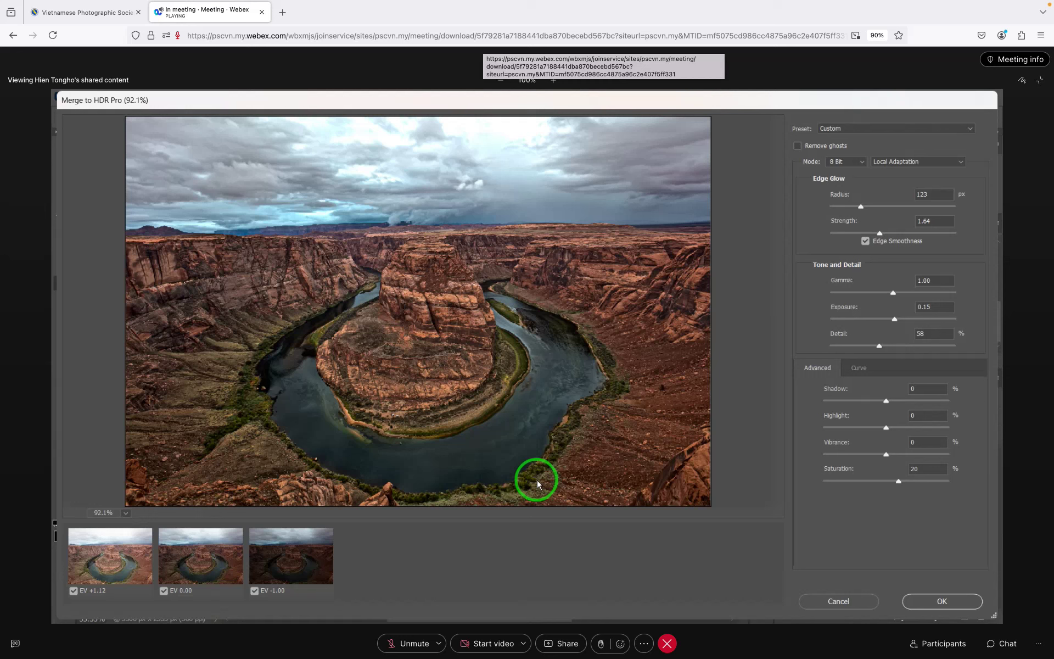
{"action": "left_click", "coordinate": [858, 368]}
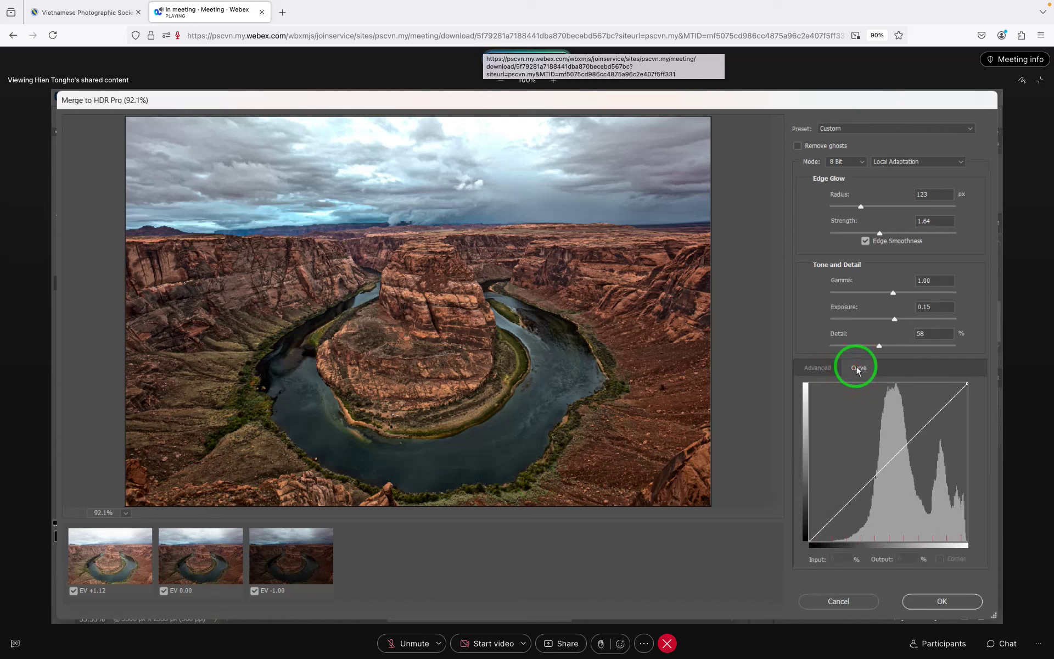
Set the HDR shadow to 27 and highlight to -25.
{"action": "left_click", "coordinate": [817, 368]}
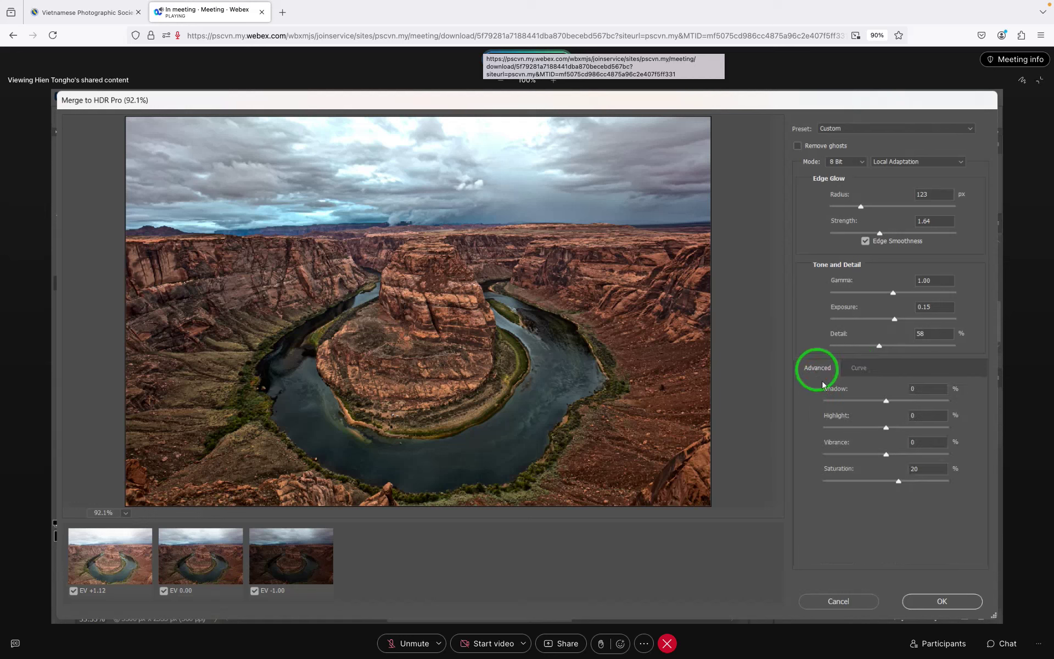
{"action": "left_click", "coordinate": [885, 402]}
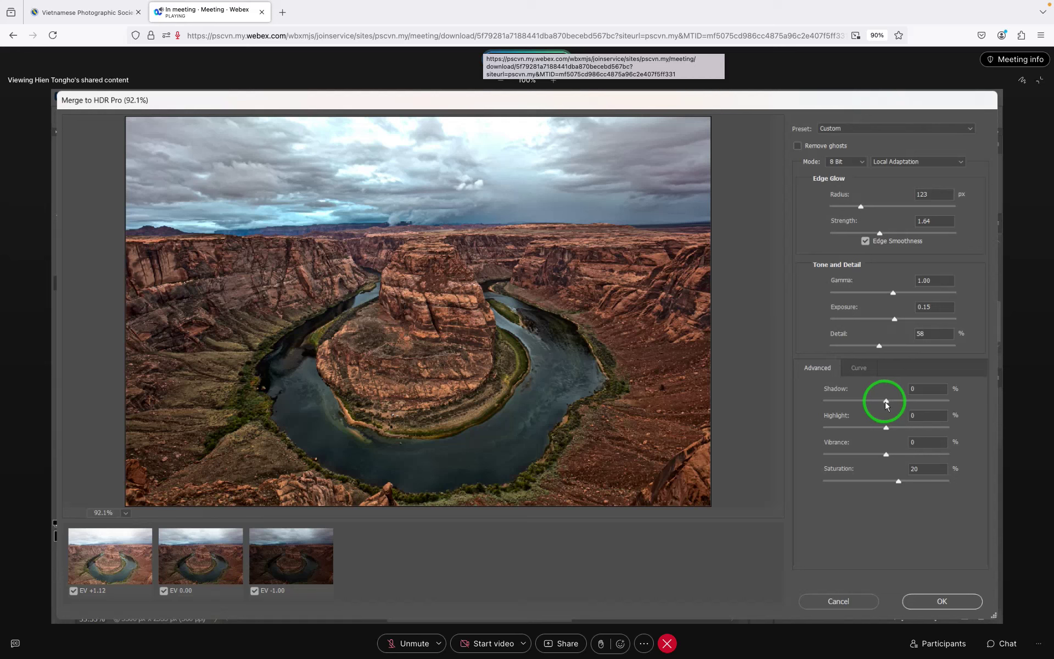
{"action": "left_click_drag", "start_coordinate": [886, 404], "coordinate": [903, 405]}
{"action": "left_click", "coordinate": [829, 450]}
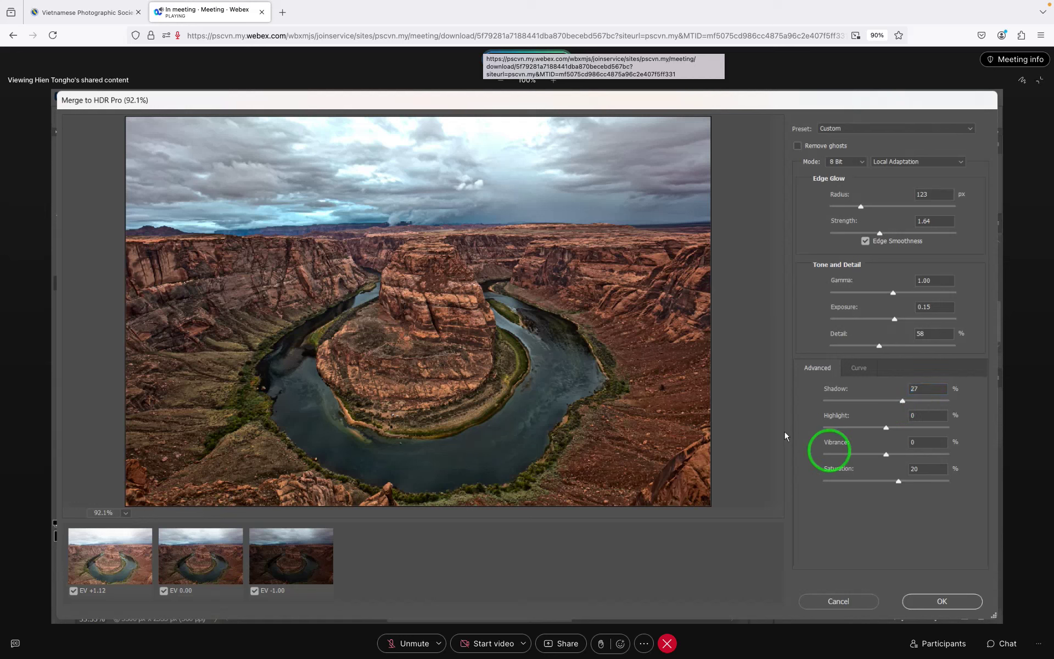
{"action": "left_click", "coordinate": [887, 428]}
{"action": "left_click_drag", "start_coordinate": [886, 428], "coordinate": [871, 429]}
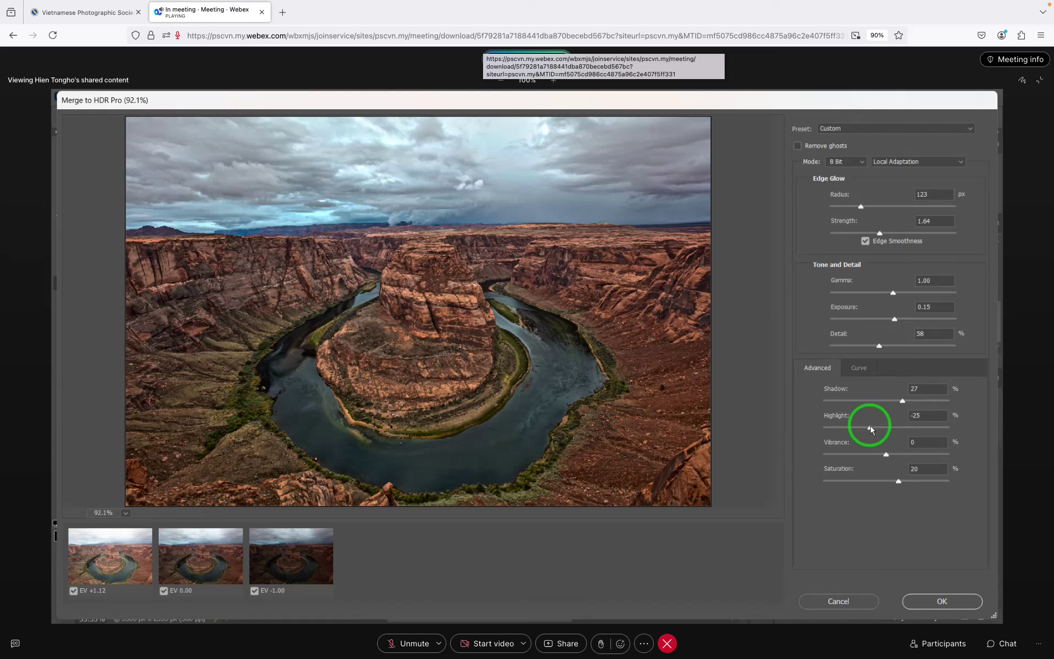
{"action": "left_click", "coordinate": [499, 141]}
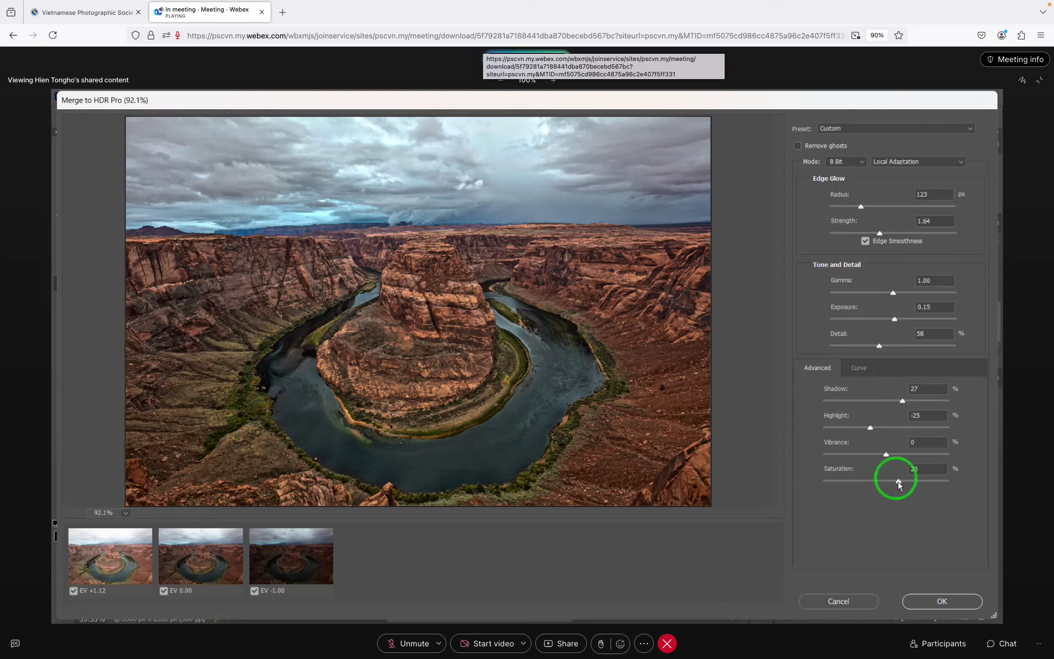
Set HDR vibrance to 40 and saturation to 24.
{"action": "left_click", "coordinate": [891, 458]}
{"action": "left_click_drag", "start_coordinate": [886, 454], "coordinate": [917, 455]}
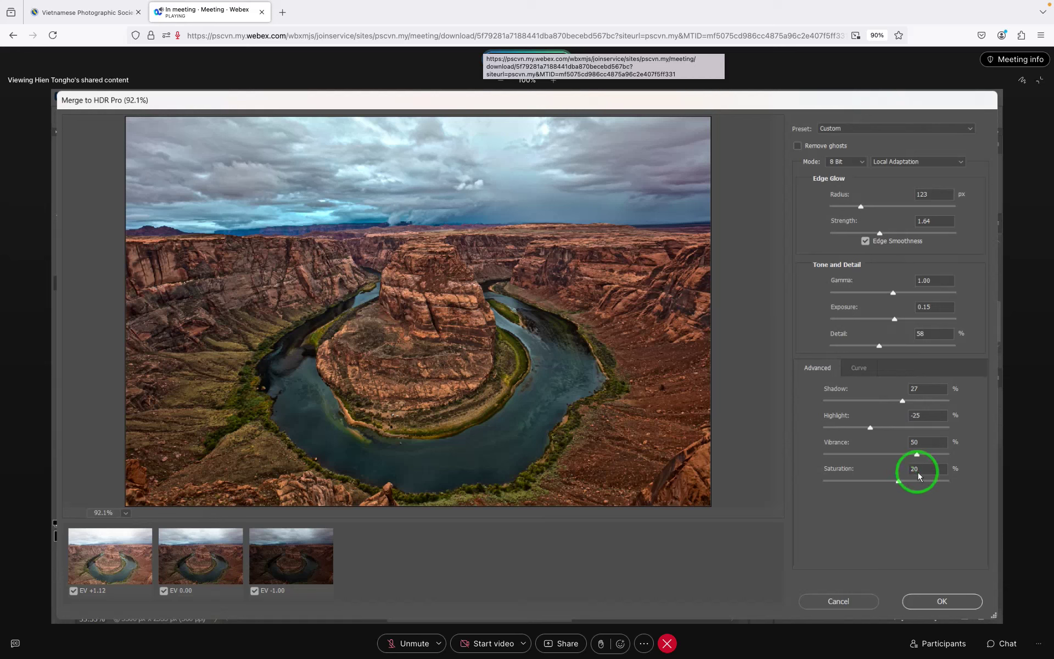
{"action": "left_click", "coordinate": [899, 481]}
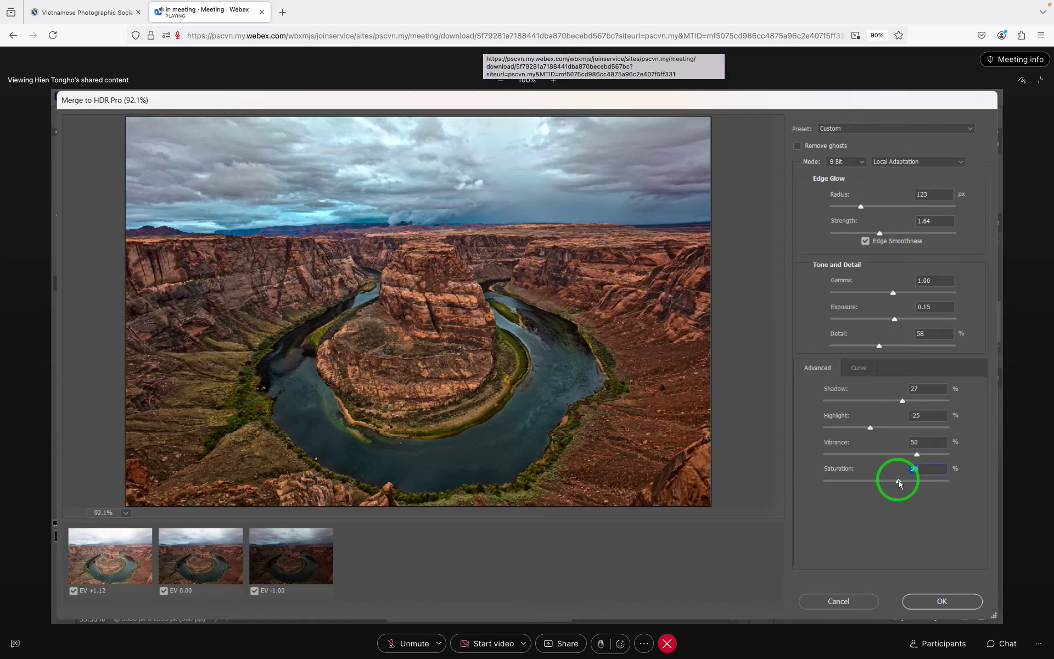
{"action": "left_click_drag", "start_coordinate": [899, 482], "coordinate": [904, 481]}
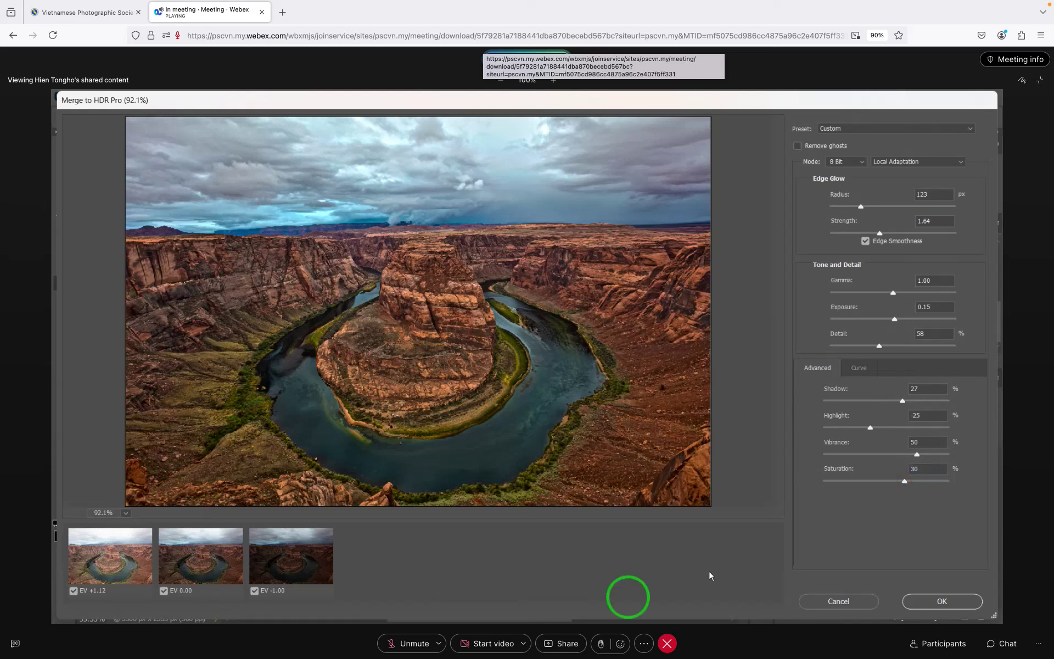
{"action": "left_click_drag", "start_coordinate": [905, 480], "coordinate": [901, 481]}
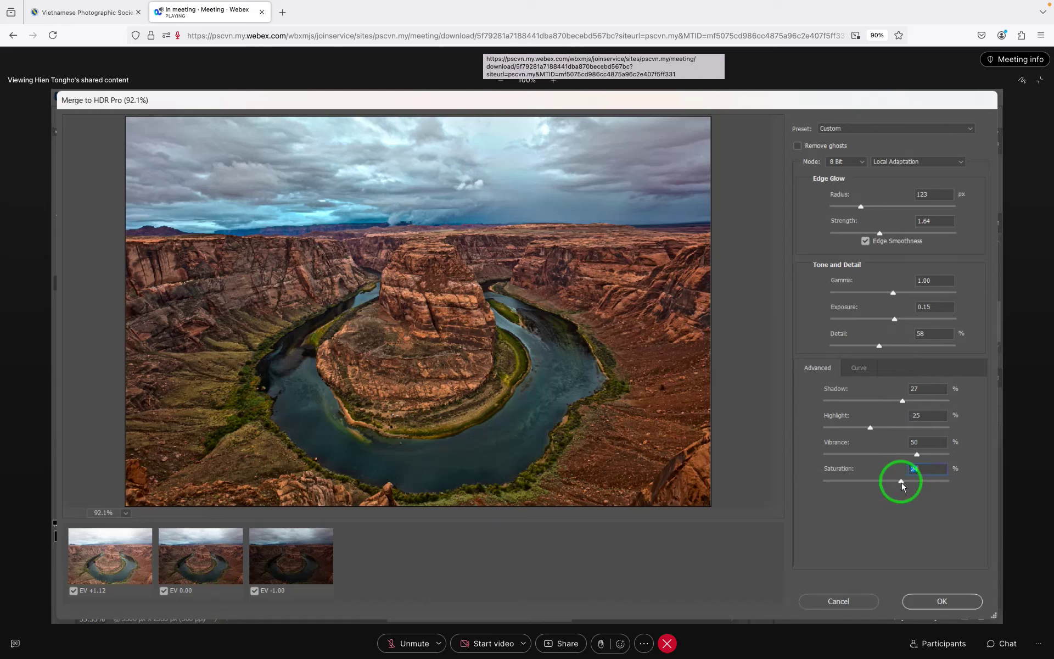
{"action": "left_click", "coordinate": [917, 455]}
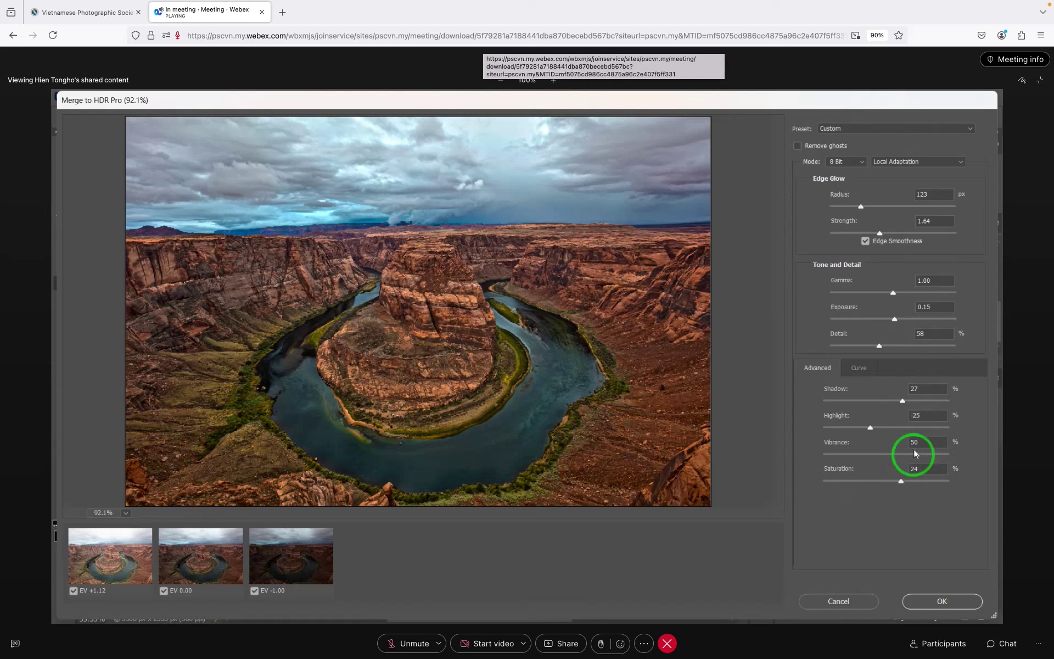
{"action": "left_click_drag", "start_coordinate": [917, 455], "coordinate": [913, 459]}
{"action": "left_click", "coordinate": [978, 574]}
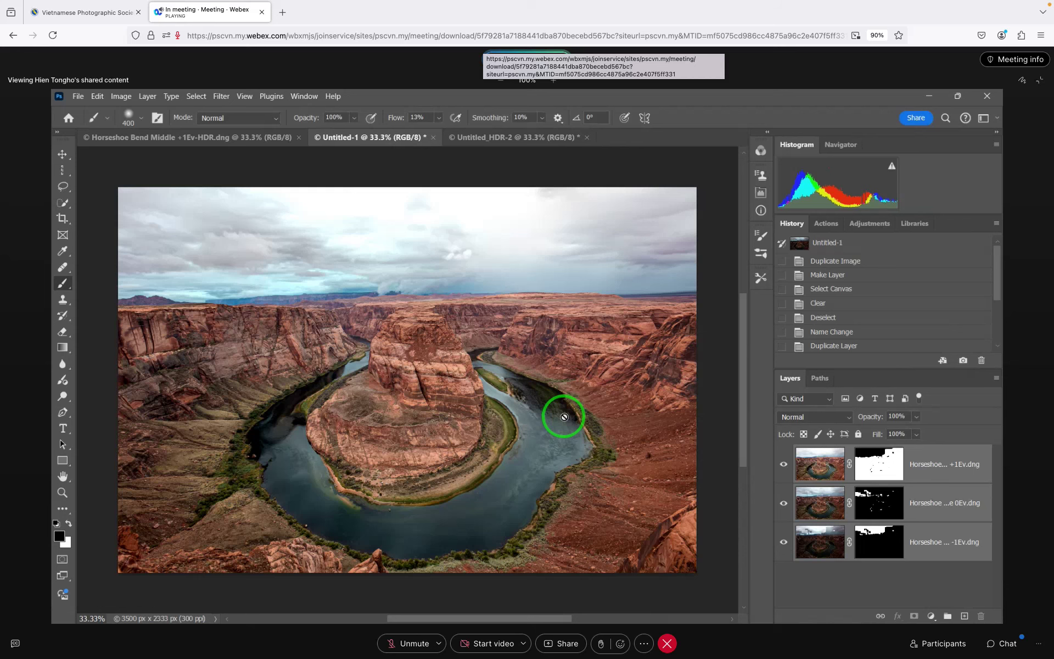
Switch between Untitled_HDR-2 and the +1Ev-HDR.dng document, ending on Untitled_HDR-2.
{"action": "left_click", "coordinate": [515, 141]}
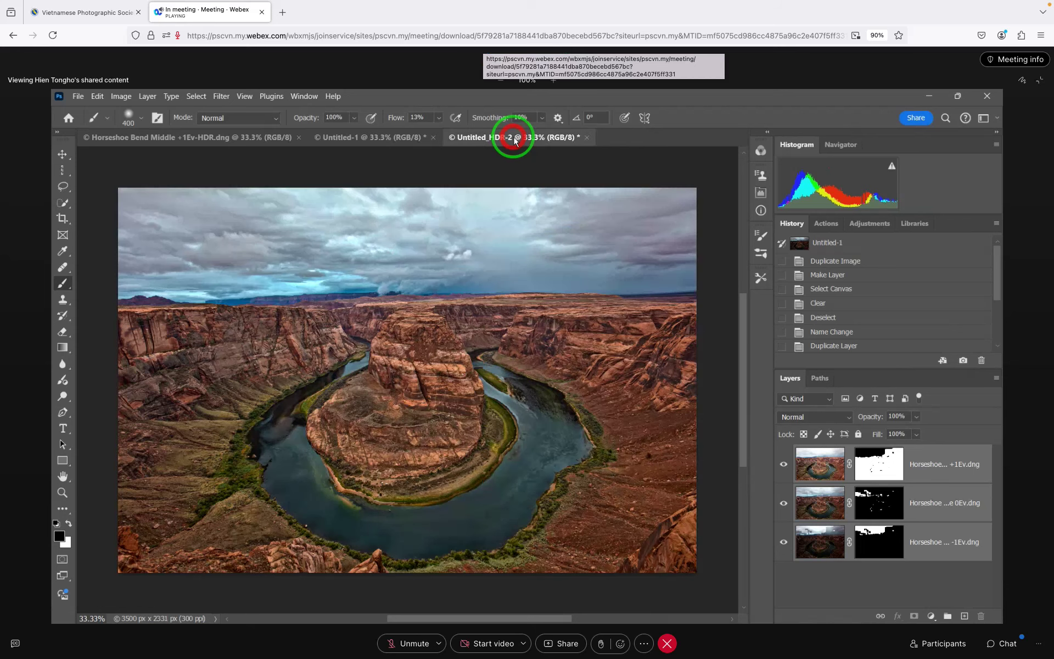
{"action": "left_click", "coordinate": [159, 138]}
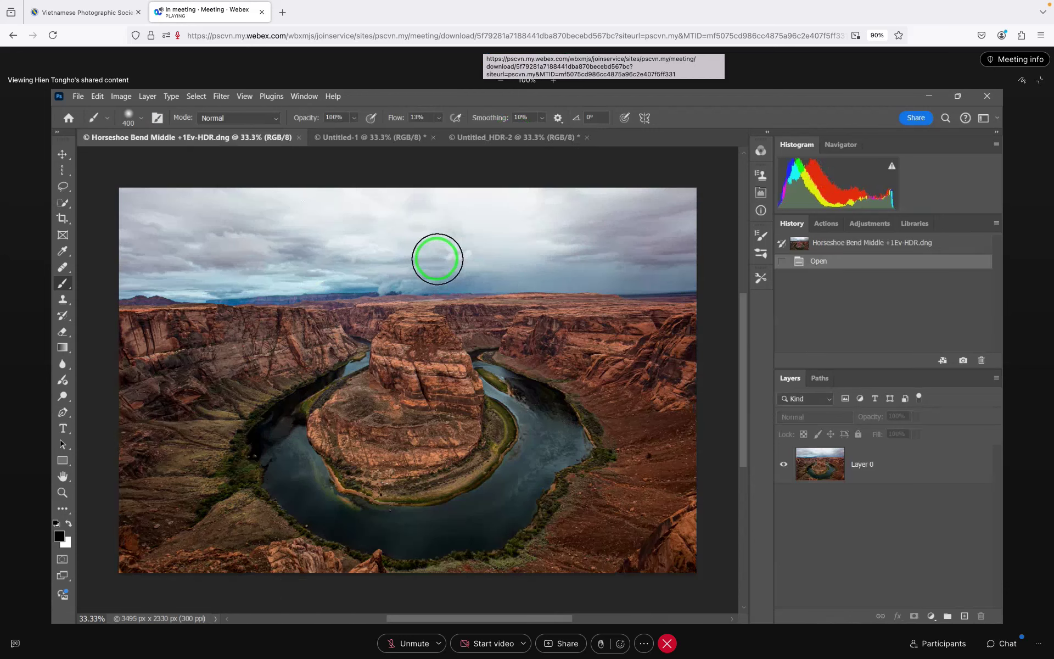
{"action": "left_click", "coordinate": [533, 137]}
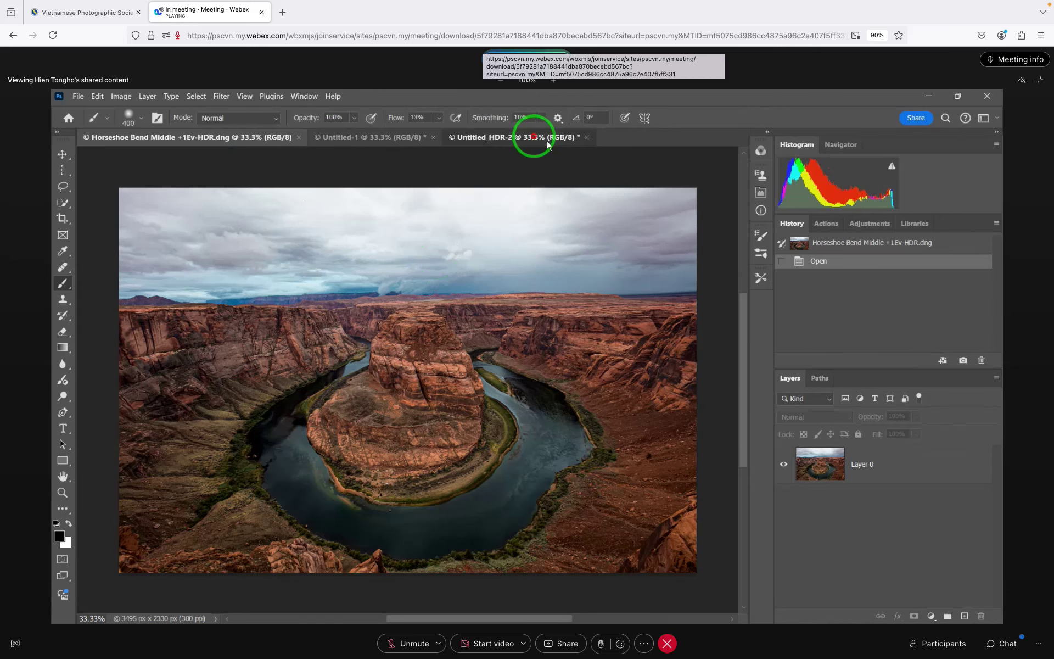
{"action": "left_click", "coordinate": [545, 140]}
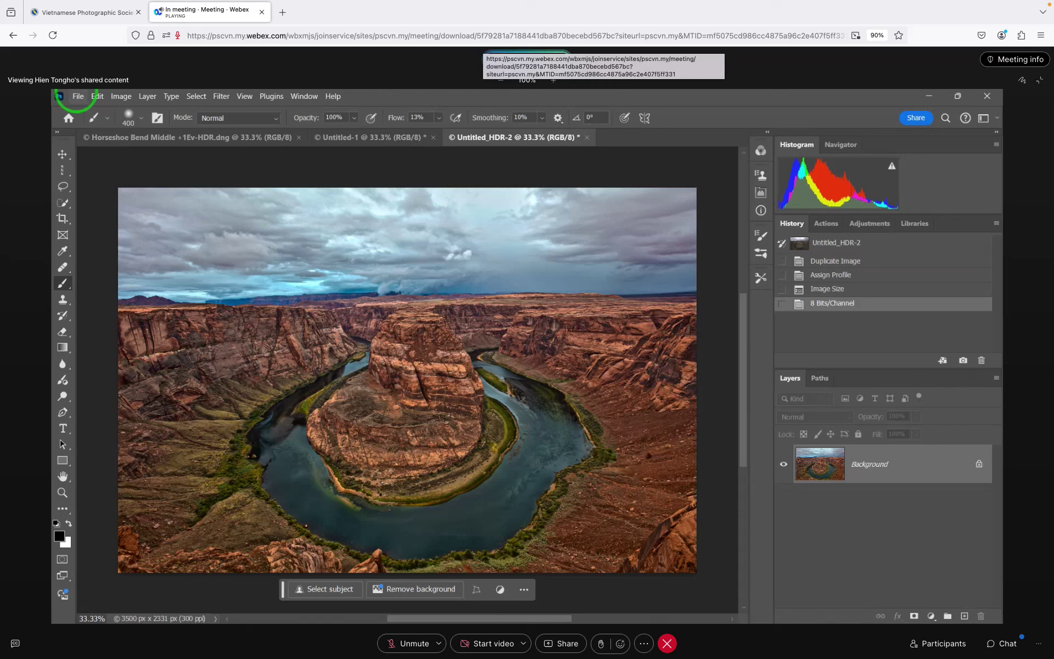
In Load Files into Stack, select the +1Ev, 0Ev and -1Ev Horseshoe Bend Middle files.
{"action": "left_click", "coordinate": [78, 97]}
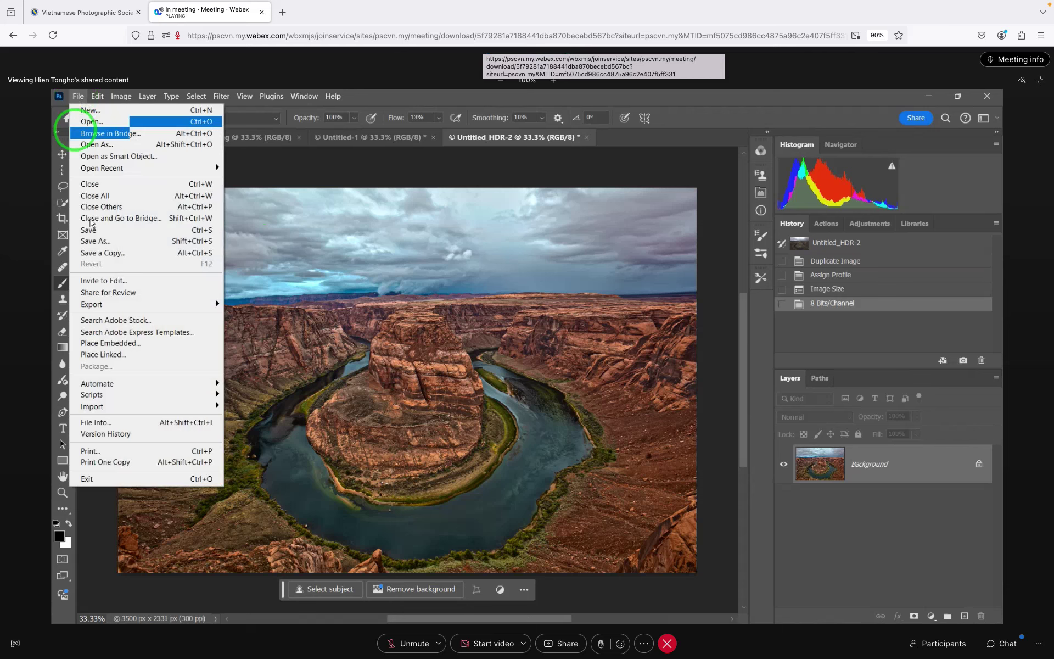
{"action": "mouse_move", "coordinate": [92, 394]}
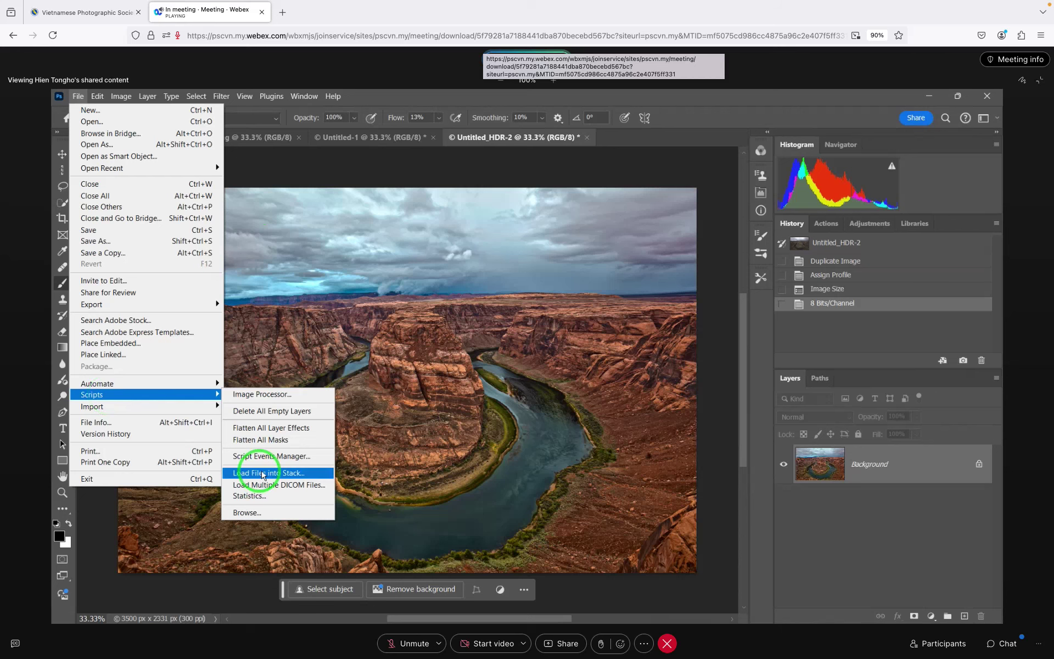
{"action": "left_click", "coordinate": [264, 473]}
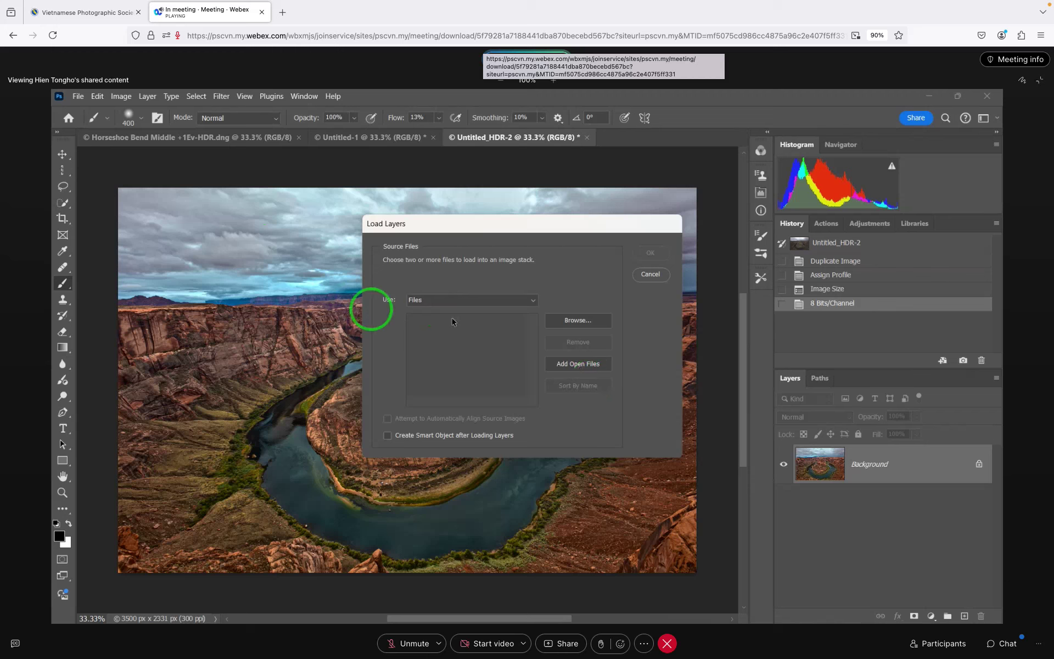
{"action": "left_click", "coordinate": [582, 324]}
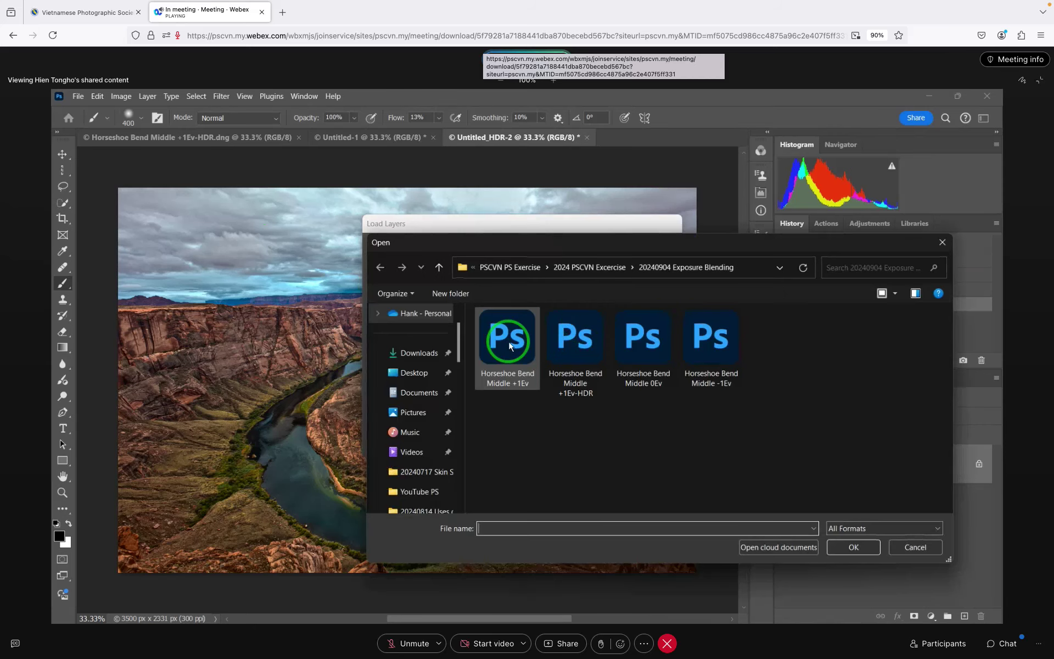
{"action": "left_click", "coordinate": [516, 343]}
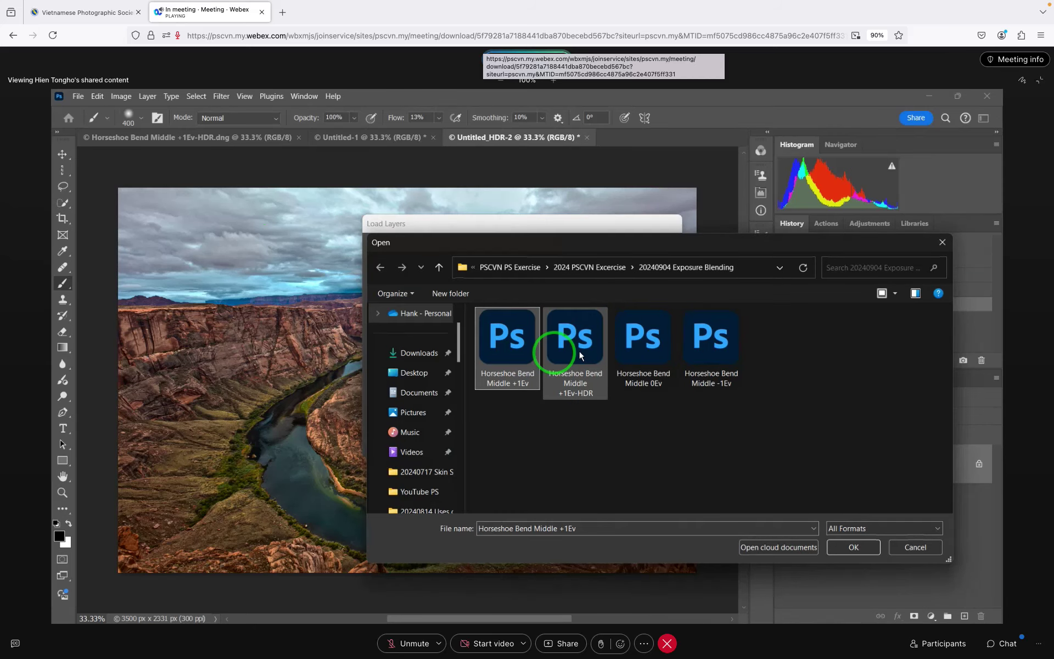
{"action": "left_click", "coordinate": [640, 351], "text": "ctrl"}
{"action": "left_click", "coordinate": [701, 350], "text": "ctrl"}
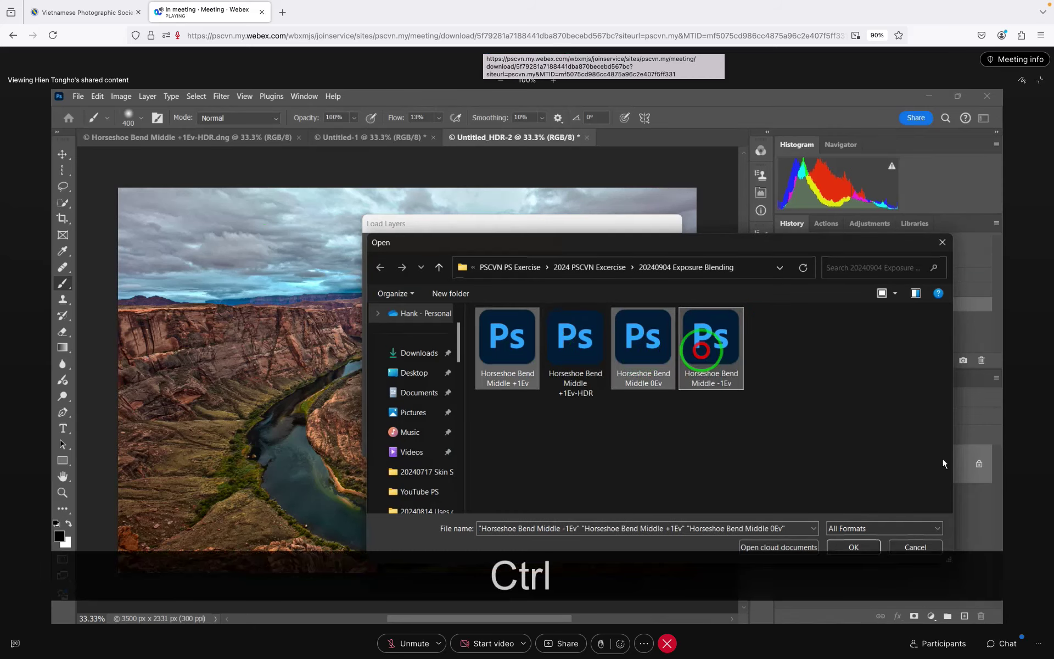
Add the three brackets to the list, enable Auto-Align, and load them as layers.
{"action": "left_click", "coordinate": [844, 545]}
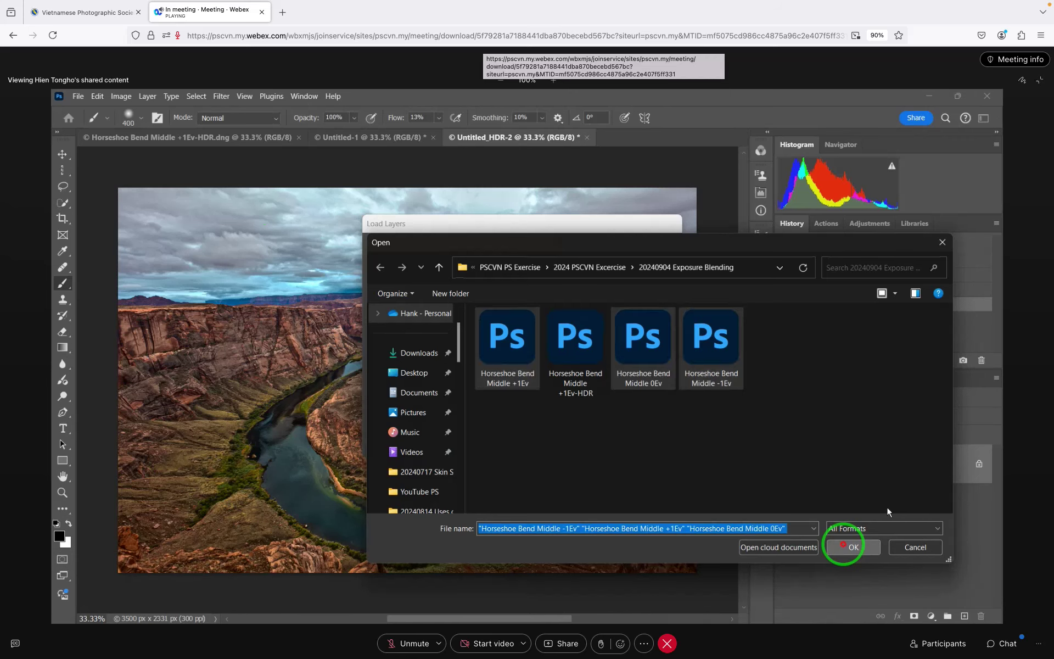
{"action": "left_click", "coordinate": [895, 484]}
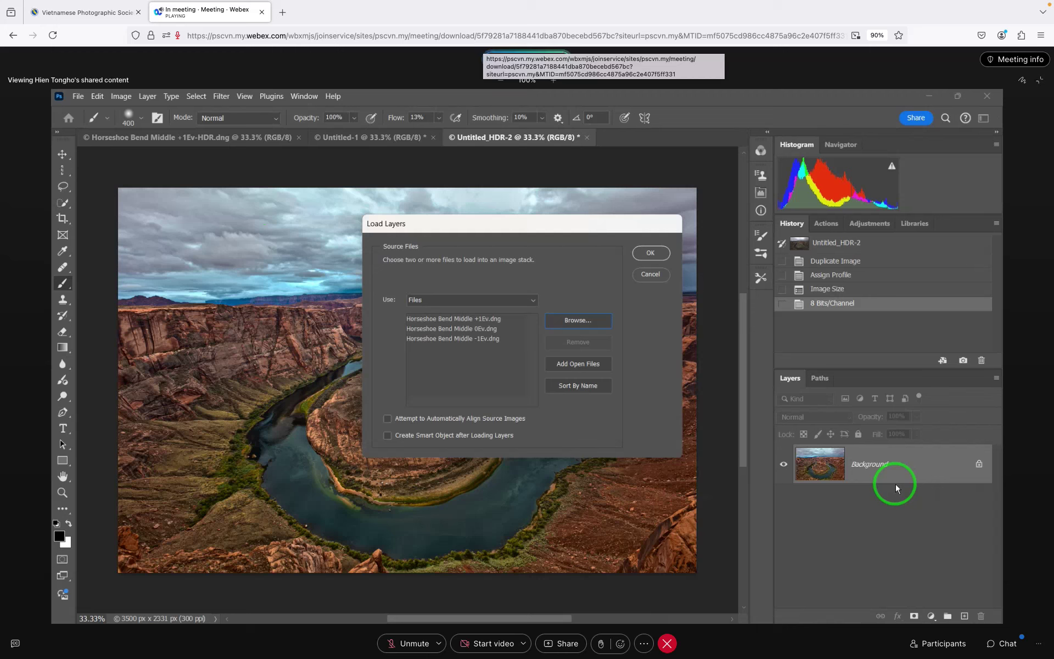
{"action": "left_click", "coordinate": [387, 419]}
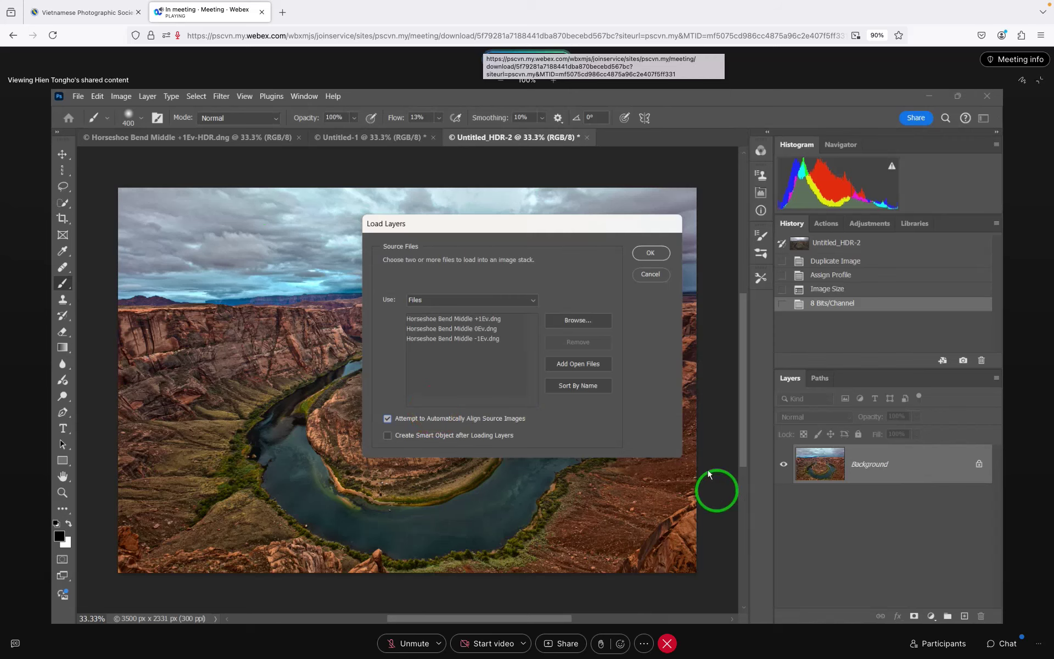
{"action": "left_click", "coordinate": [650, 254]}
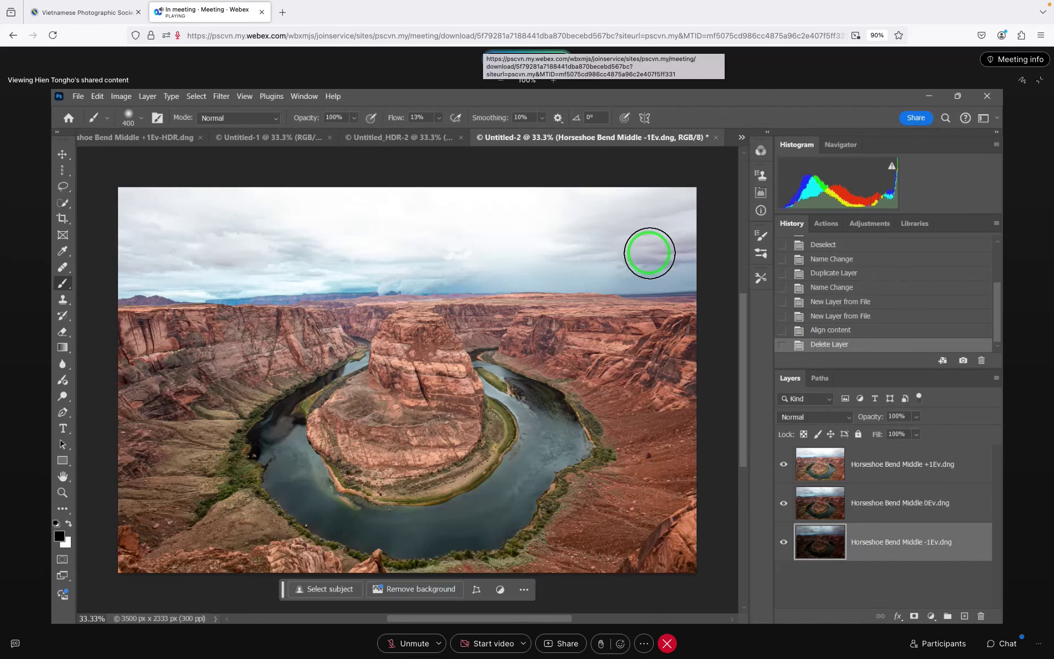
Select the +1Ev layer, then the 0Ev layer, to compare the exposures.
{"action": "left_click", "coordinate": [872, 474]}
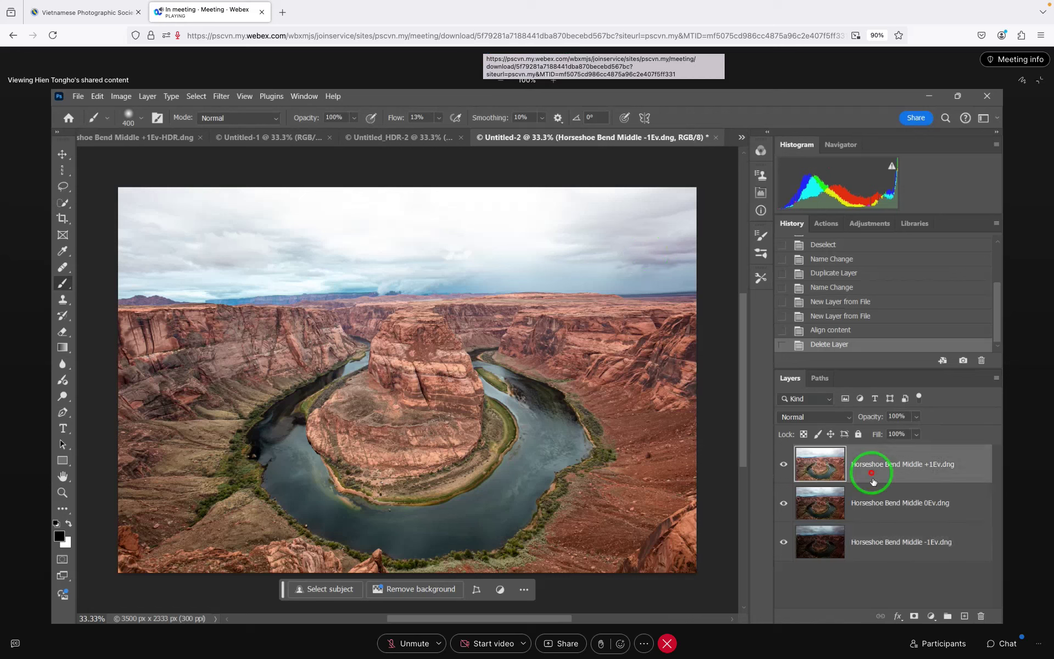
{"action": "left_click", "coordinate": [874, 503]}
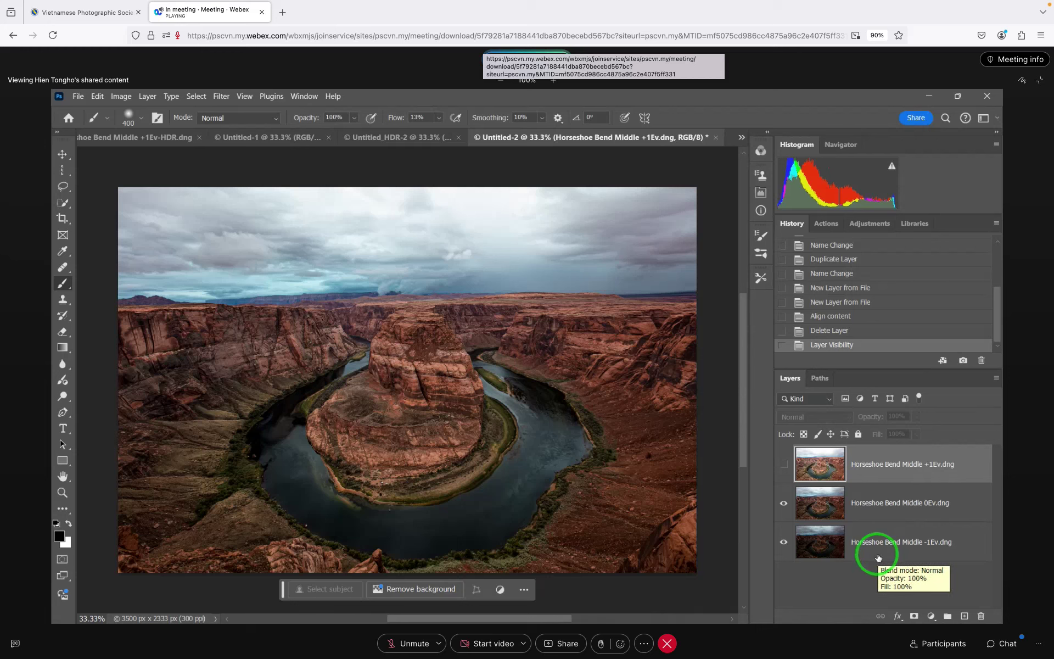
{"action": "mouse_move", "coordinate": [527, 3]}
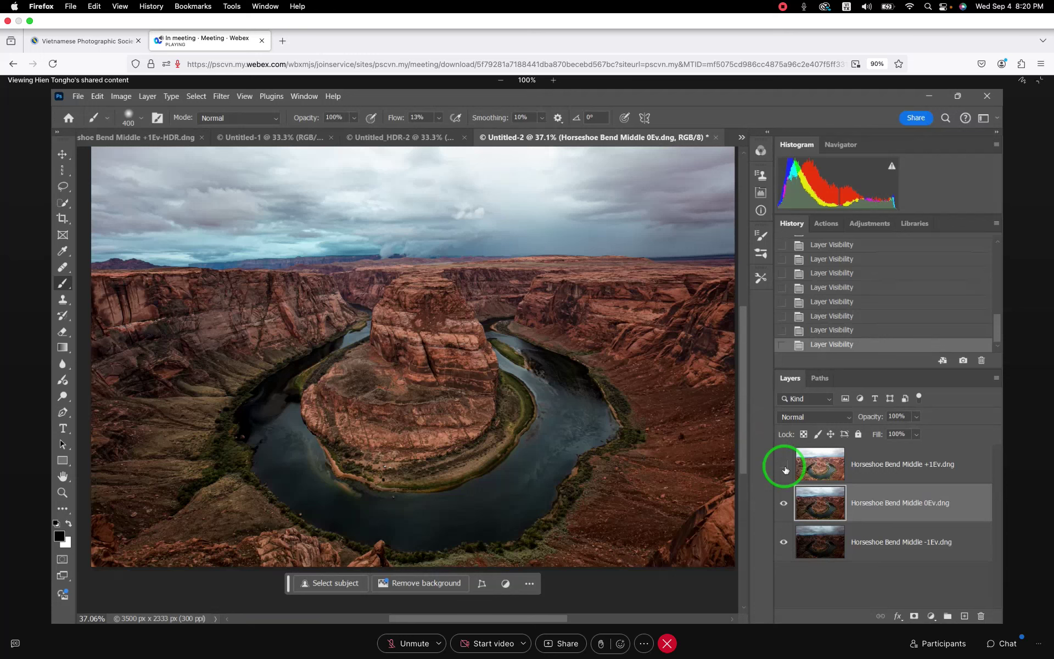
{"action": "scroll", "coordinate": [283, 375], "scroll_direction": "up", "scroll_amount": 2}
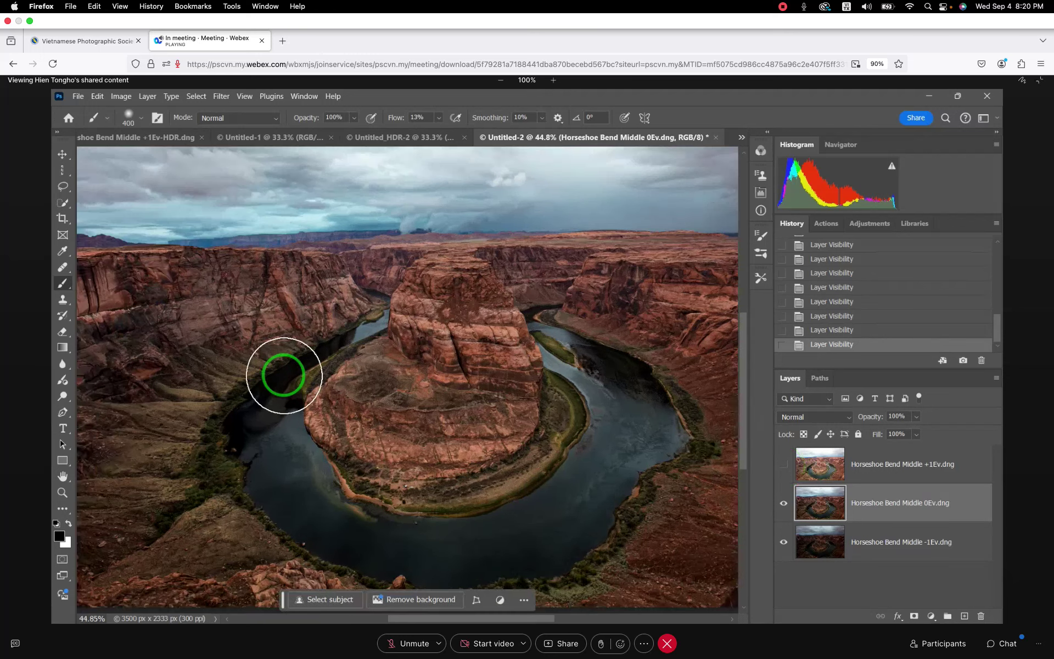
{"action": "scroll", "coordinate": [283, 375], "scroll_direction": "up", "scroll_amount": 4}
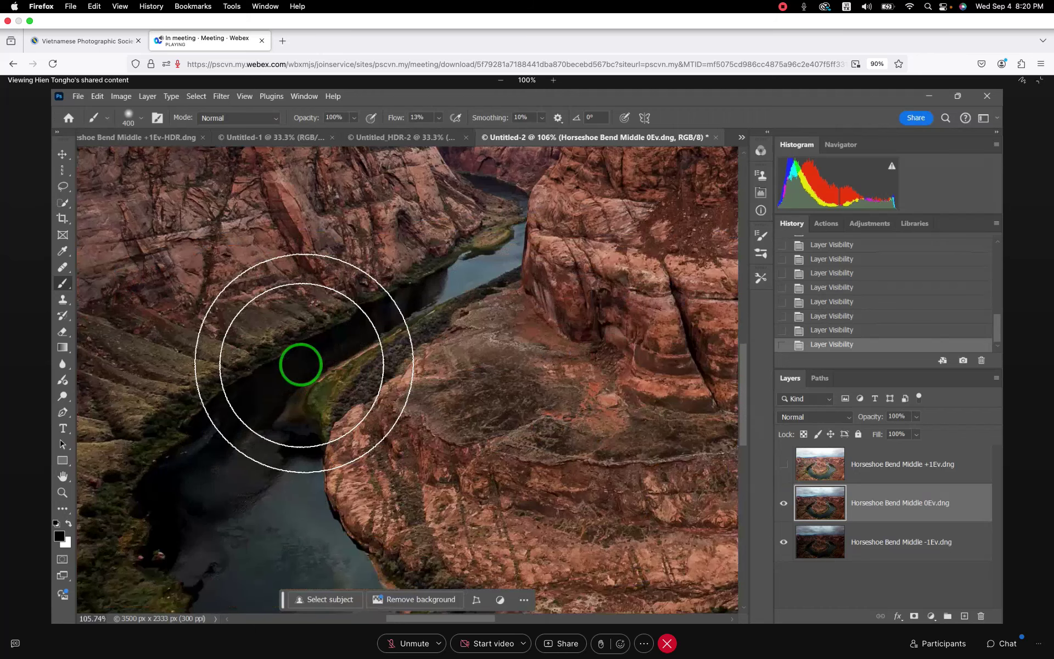
{"action": "scroll", "coordinate": [459, 352], "scroll_direction": "up", "scroll_amount": 2}
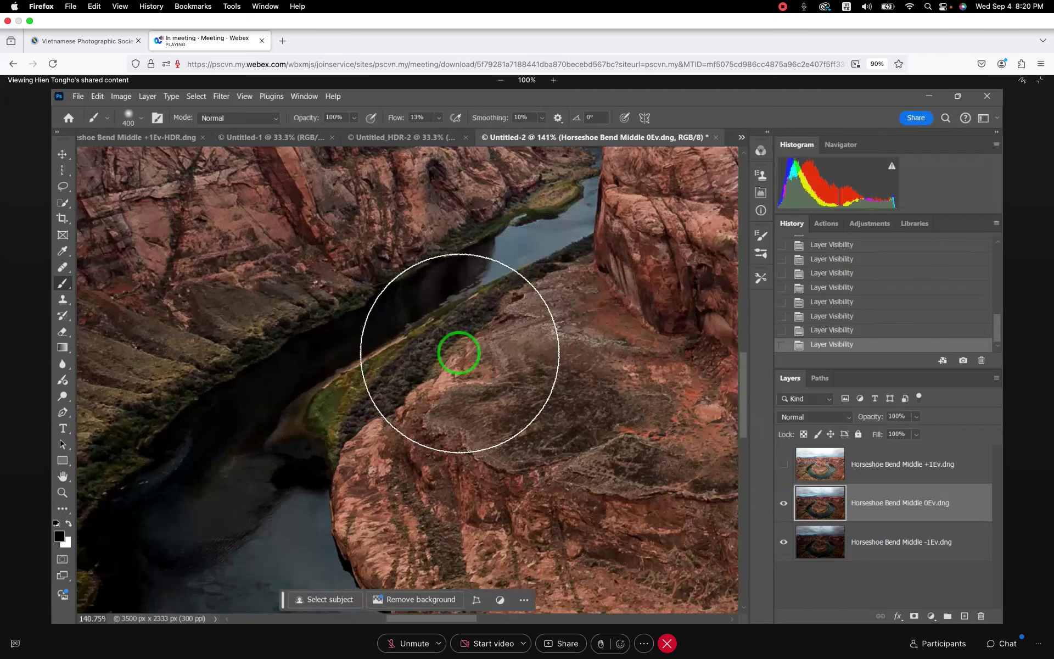
{"action": "scroll", "coordinate": [459, 353], "scroll_direction": "down", "scroll_amount": 1}
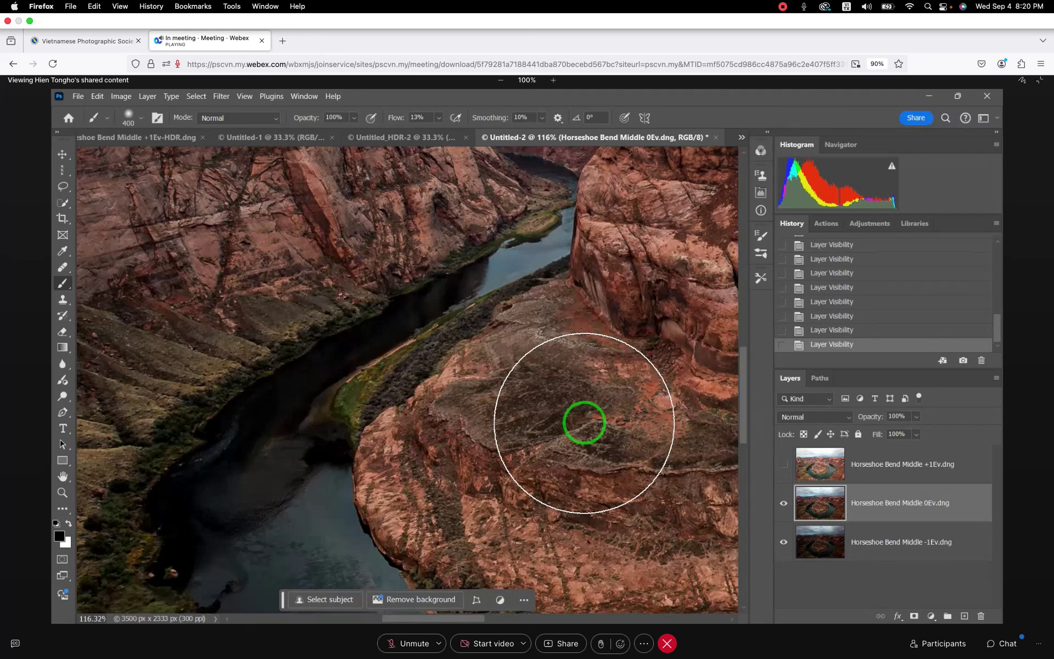
{"action": "key", "text": "space"}
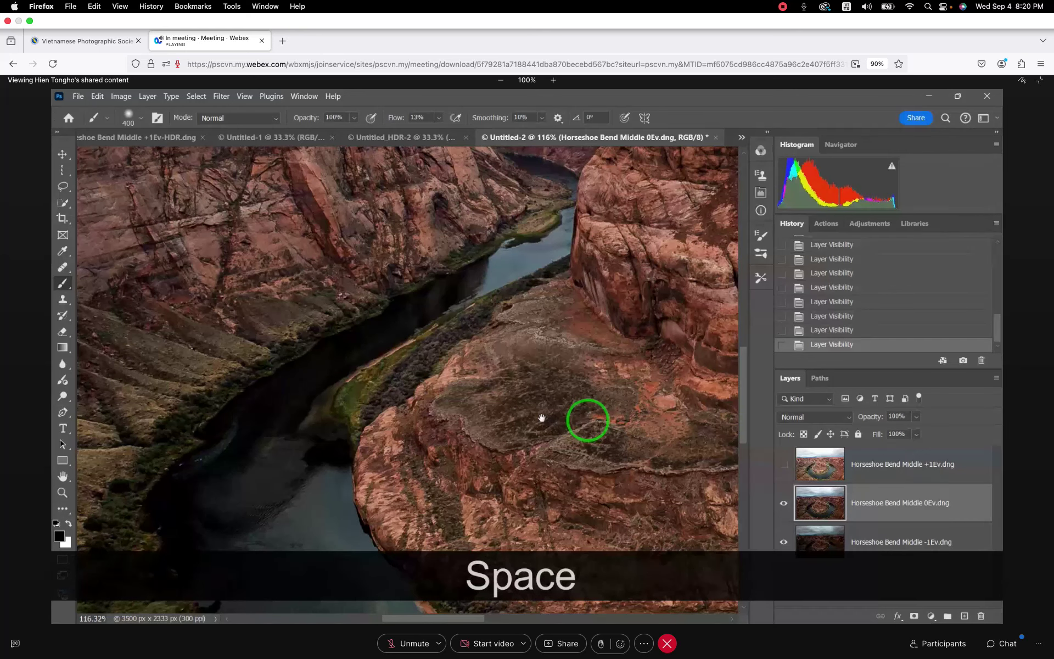
{"action": "left_click_drag", "start_coordinate": [542, 418], "coordinate": [260, 403]}
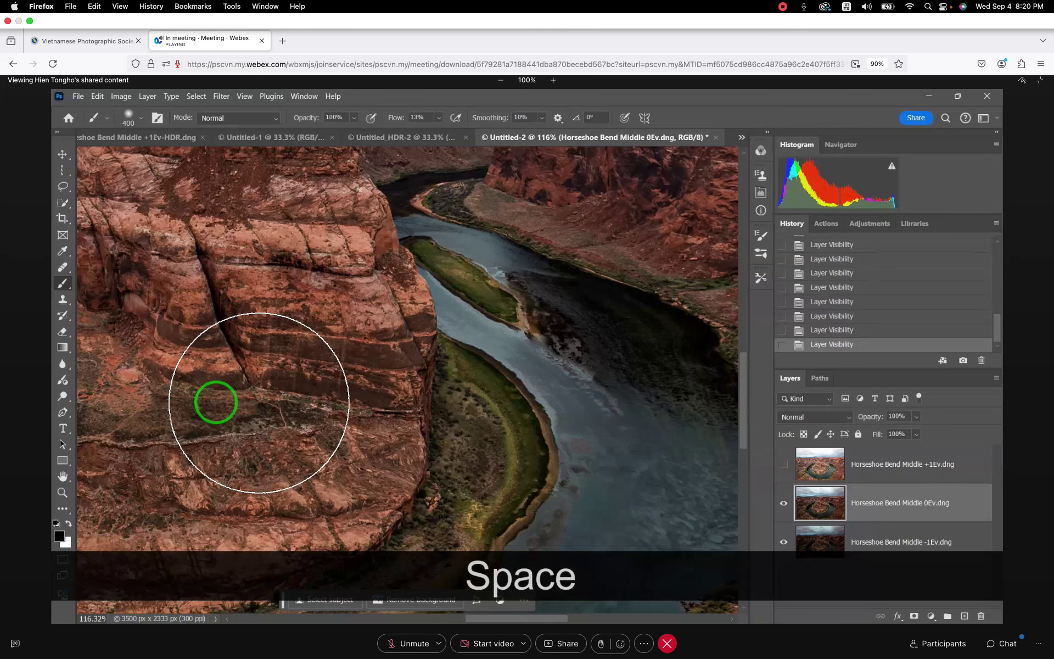
{"action": "scroll", "coordinate": [548, 339], "scroll_direction": "down", "scroll_amount": 1}
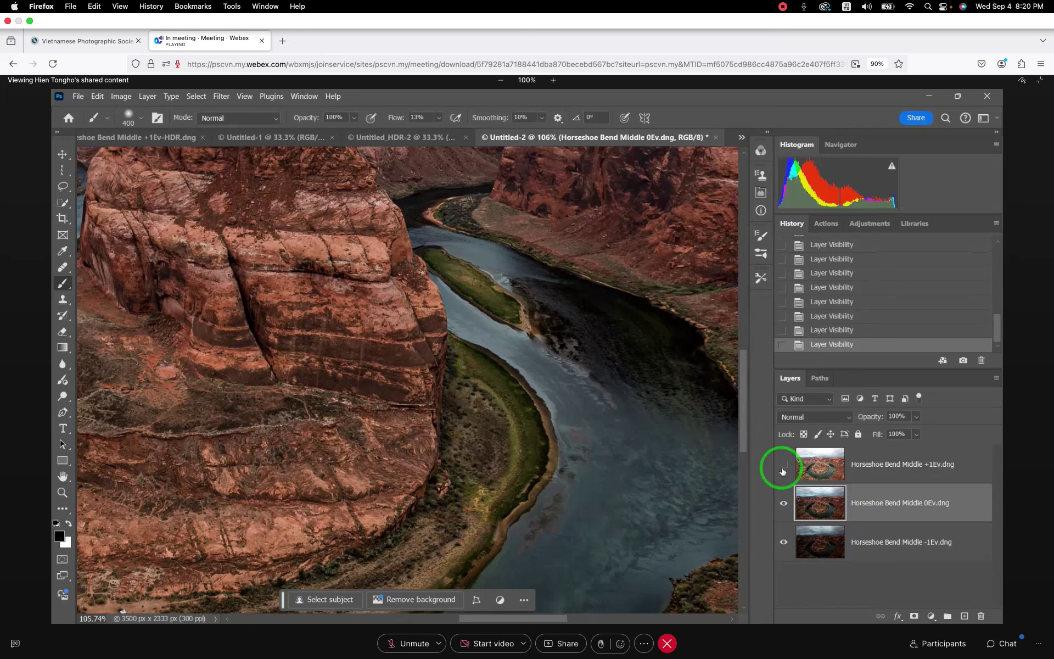
{"action": "left_click", "coordinate": [783, 465]}
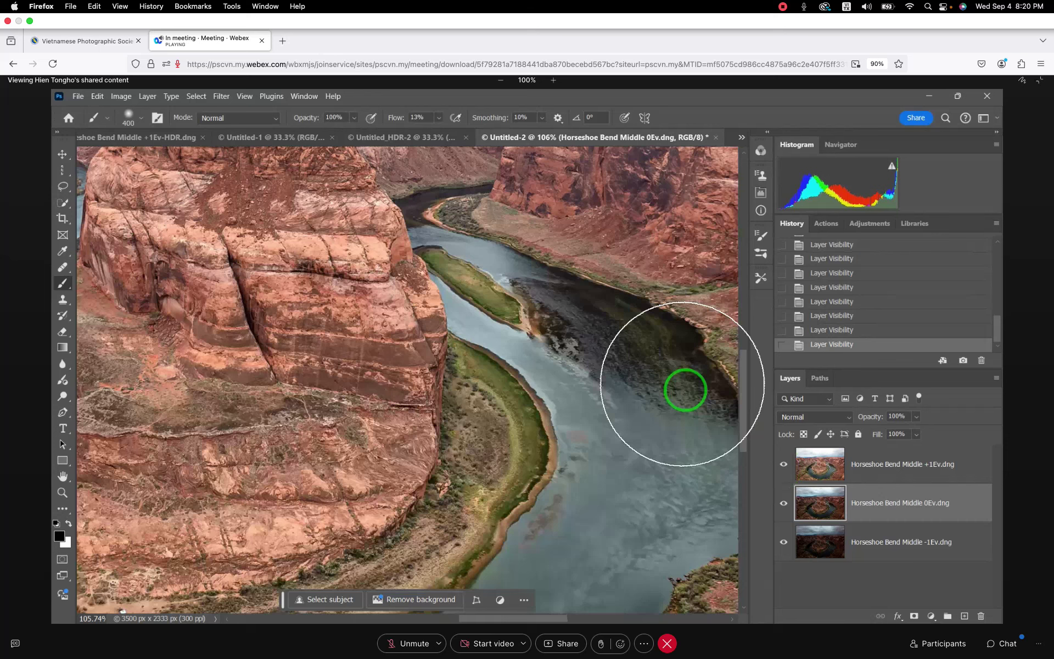
{"action": "left_click", "coordinate": [784, 465]}
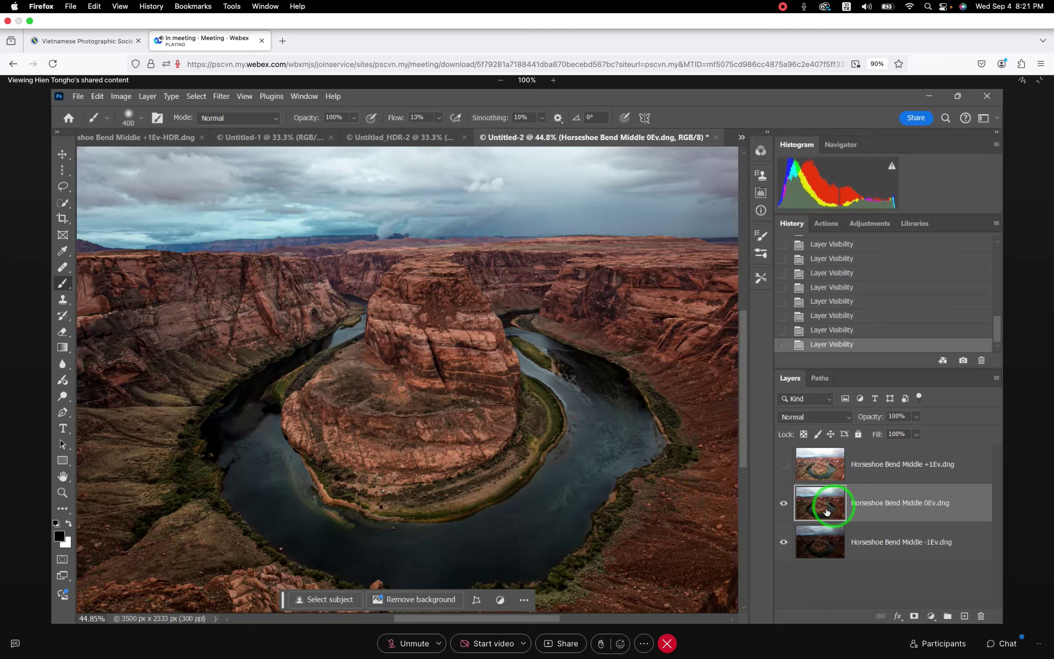
Show the +1Ev layer again and make it the working layer.
{"action": "left_click", "coordinate": [784, 465]}
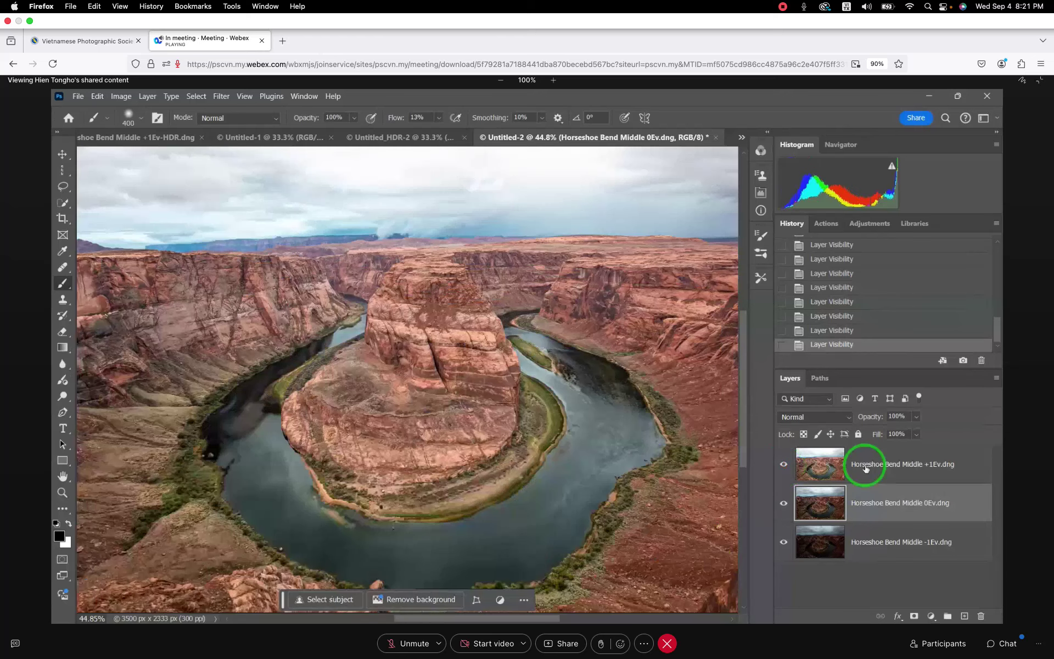
{"action": "left_click", "coordinate": [867, 469]}
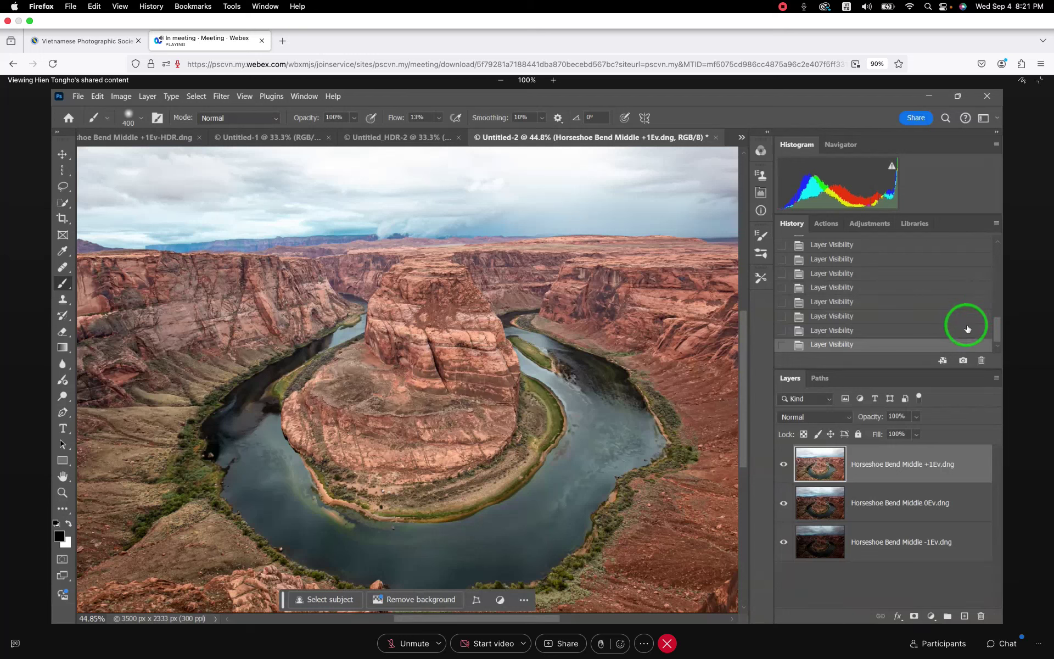
Add a hide-all black mask to the +1Ev layer, target the mask, and zoom in.
{"action": "key", "text": "alt"}
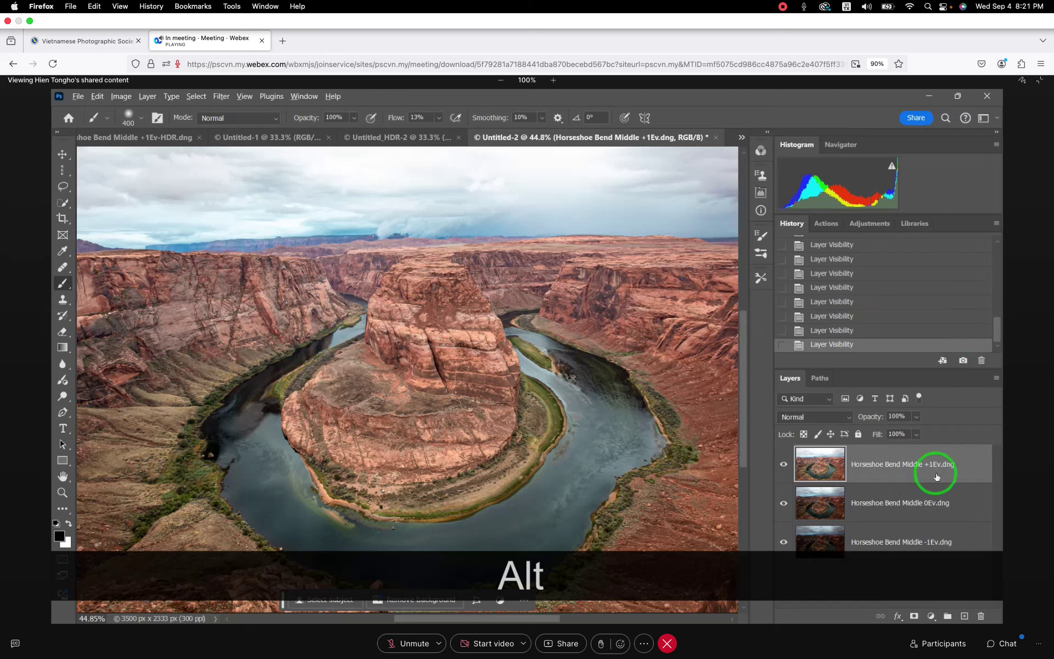
{"action": "left_click", "coordinate": [912, 617], "text": "alt"}
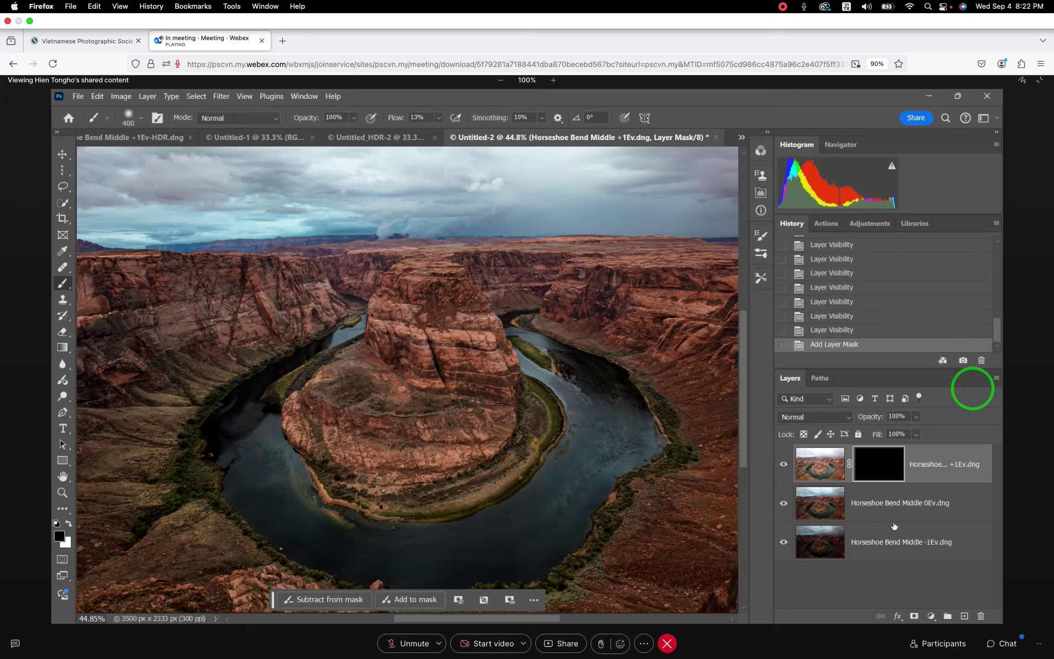
{"action": "left_click", "coordinate": [885, 502]}
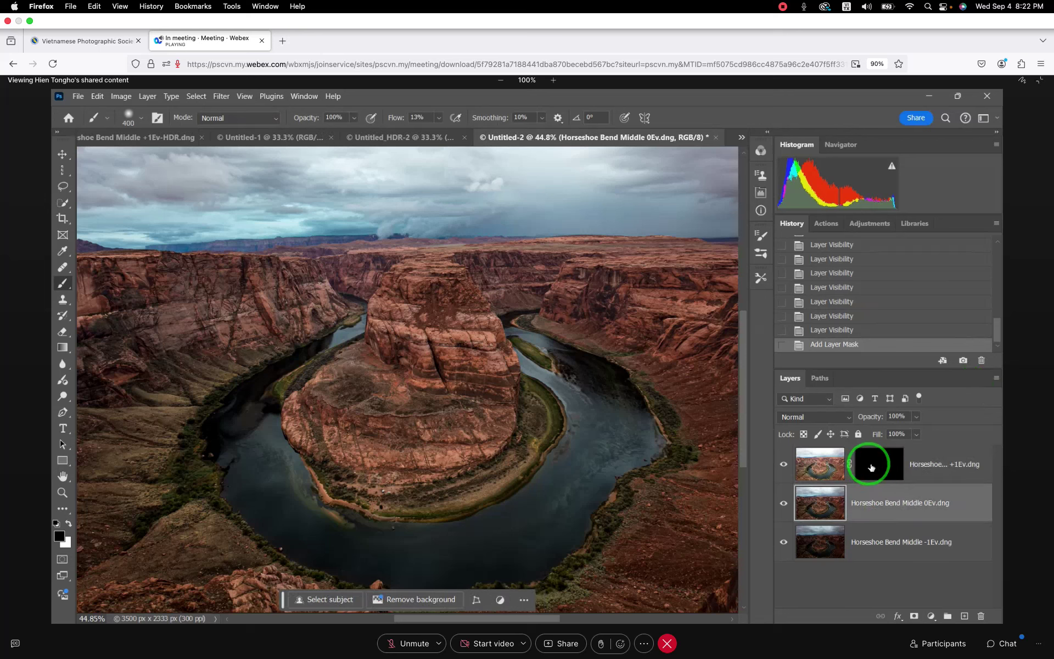
{"action": "left_click", "coordinate": [868, 468]}
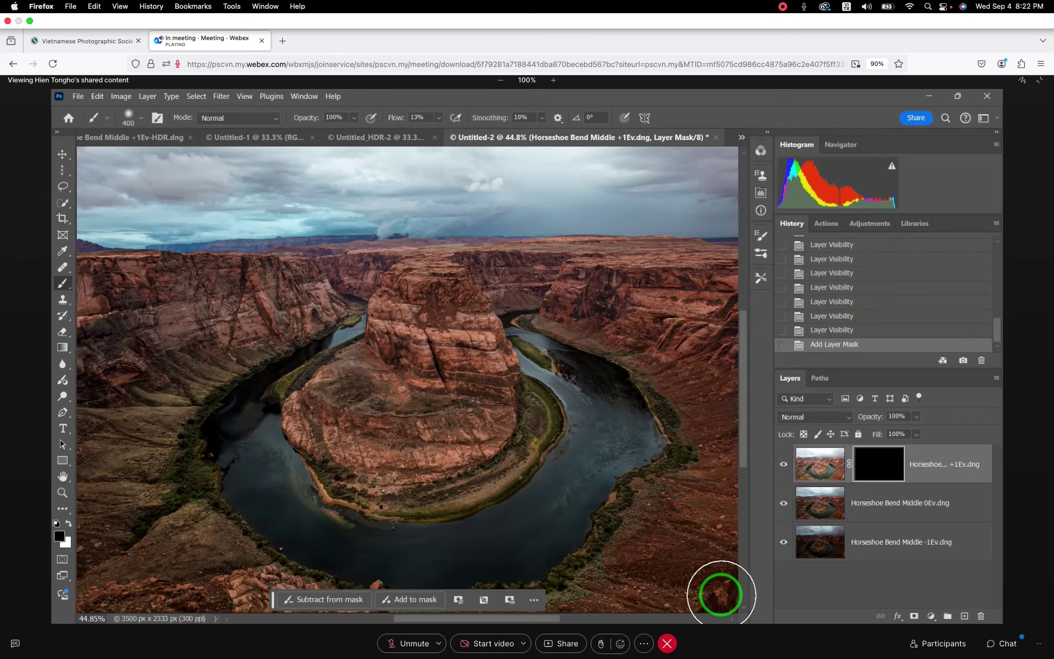
{"action": "scroll", "coordinate": [146, 458], "scroll_direction": "up", "scroll_amount": 2}
{"action": "scroll", "coordinate": [147, 458], "scroll_direction": "up", "scroll_amount": 2}
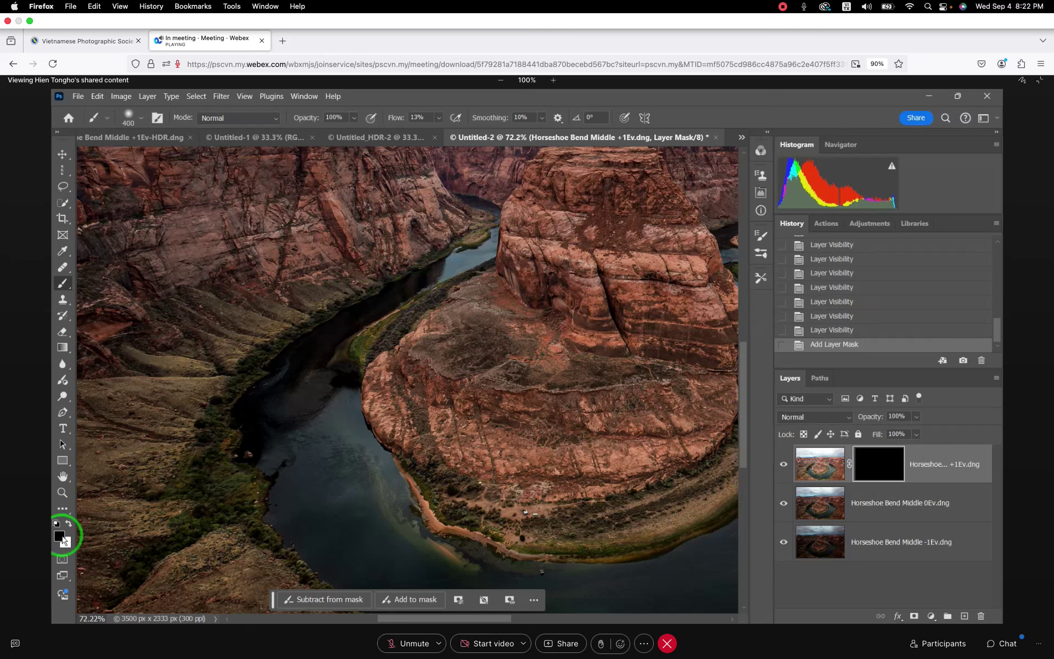
With a white 100 px brush, paint the brighter +1Ev exposure back into the river.
{"action": "key", "text": "x"}
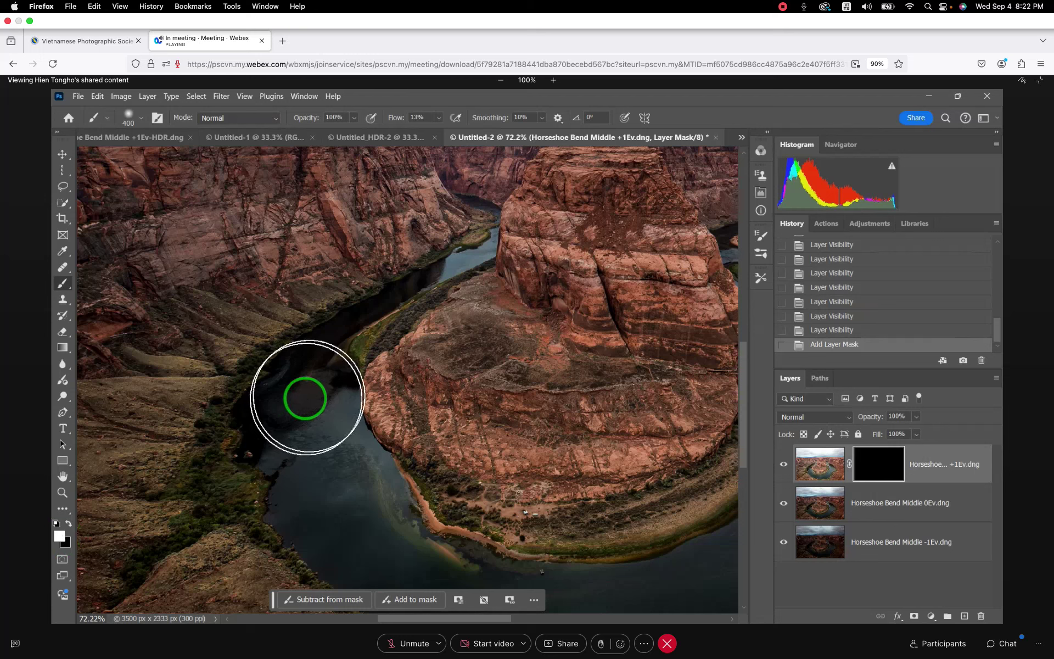
{"action": "key", "text": "bracketleft"}
{"action": "key", "text": "bracketleft"}
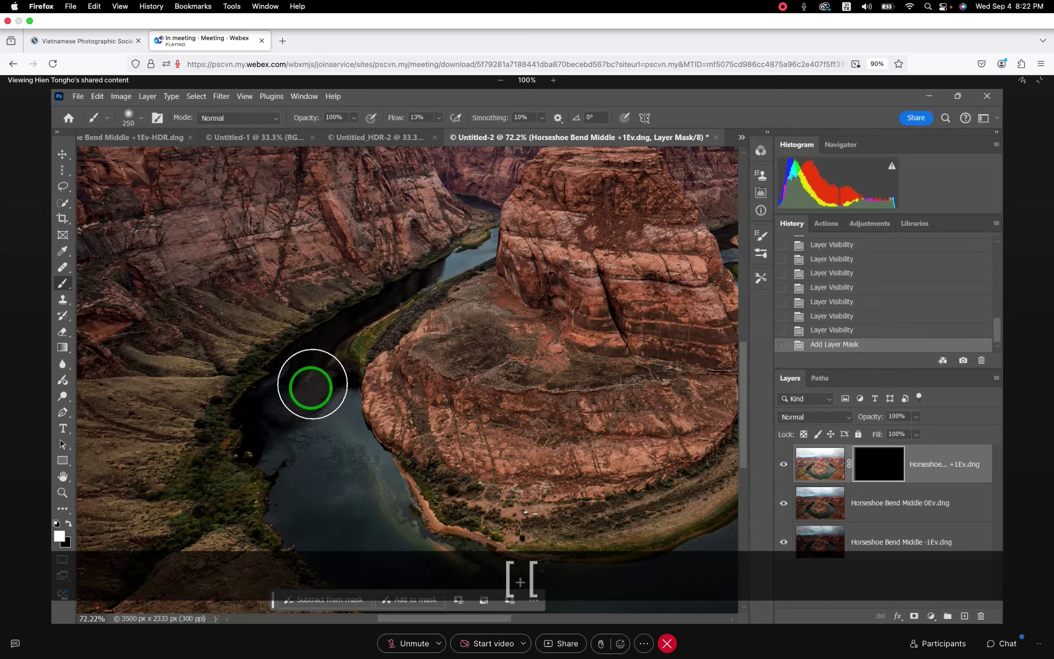
{"action": "key", "text": "bracketleft"}
{"action": "scroll", "coordinate": [369, 284], "scroll_direction": "up", "scroll_amount": 3}
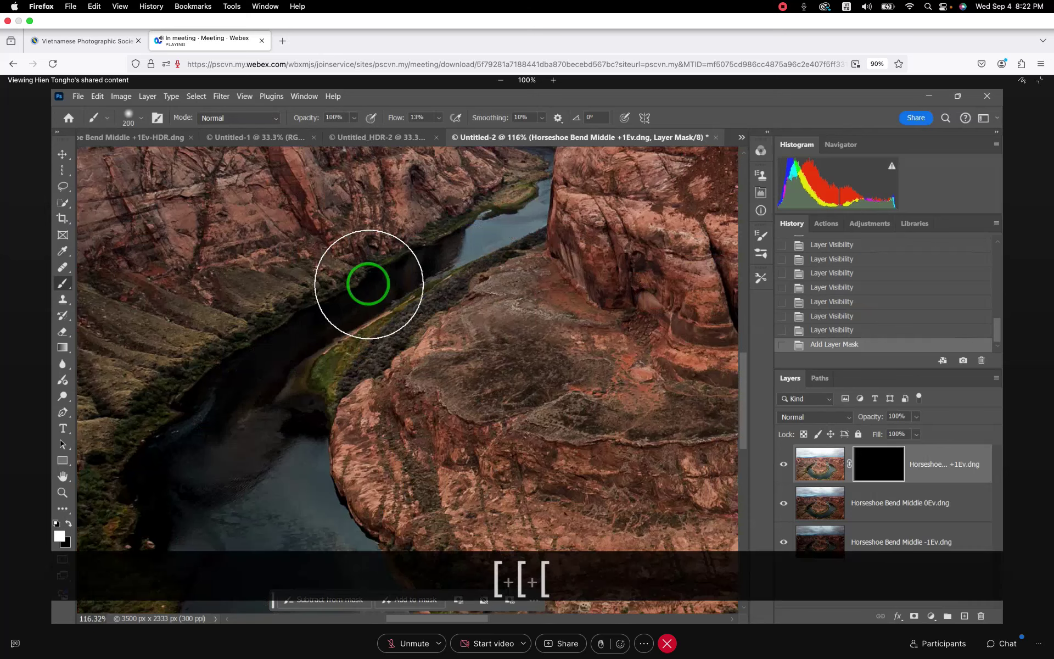
{"action": "key", "text": "bracketleft"}
{"action": "scroll", "coordinate": [452, 252], "scroll_direction": "up", "scroll_amount": 2}
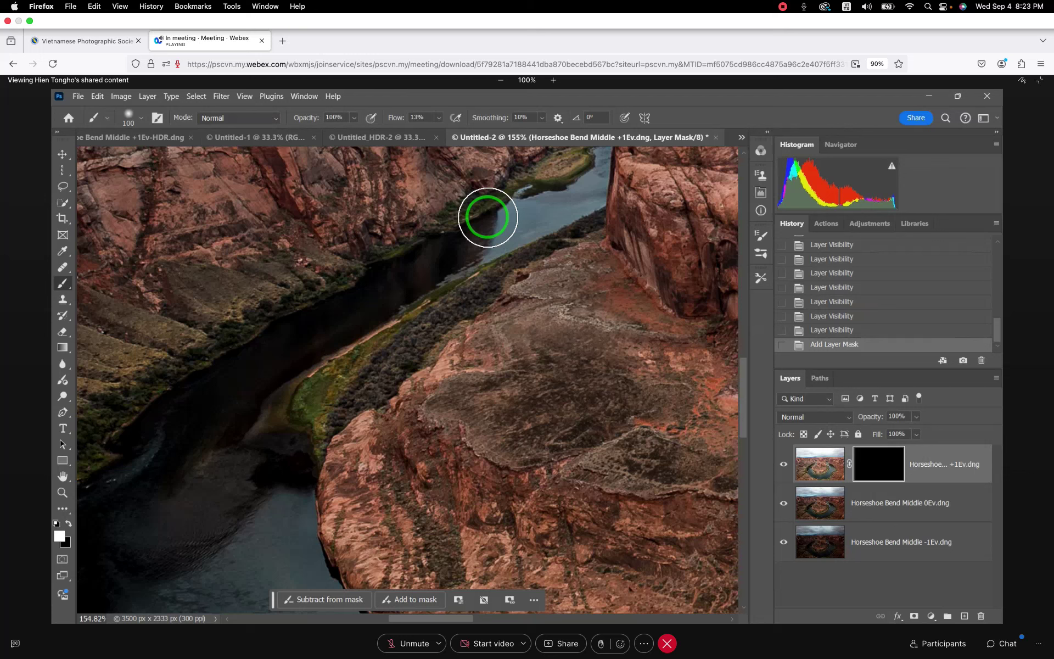
{"action": "left_click_drag", "start_coordinate": [488, 217], "coordinate": [260, 487]}
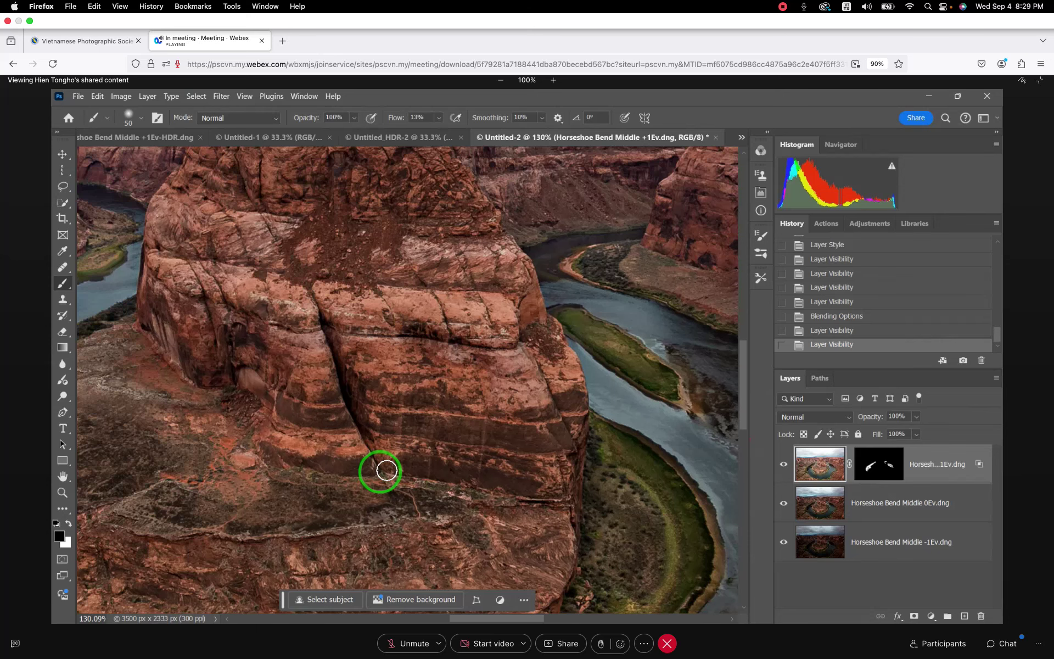
{"action": "scroll", "coordinate": [386, 471], "scroll_direction": "down", "scroll_amount": 2}
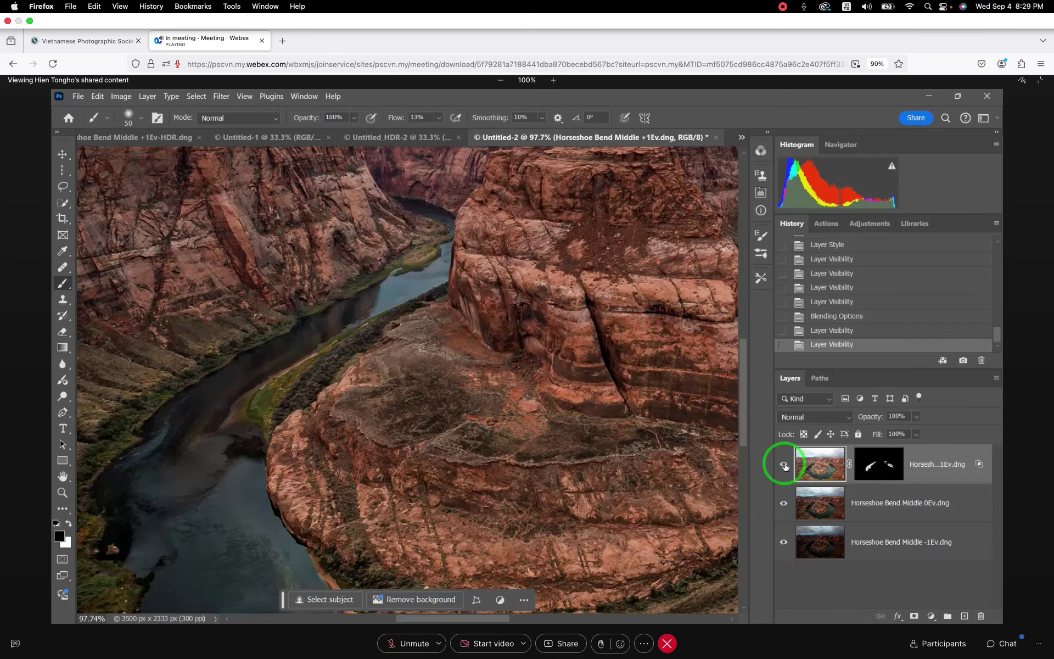
Toggle the top exposure layer to check the blend, then fit the image on screen.
{"action": "left_click", "coordinate": [784, 465]}
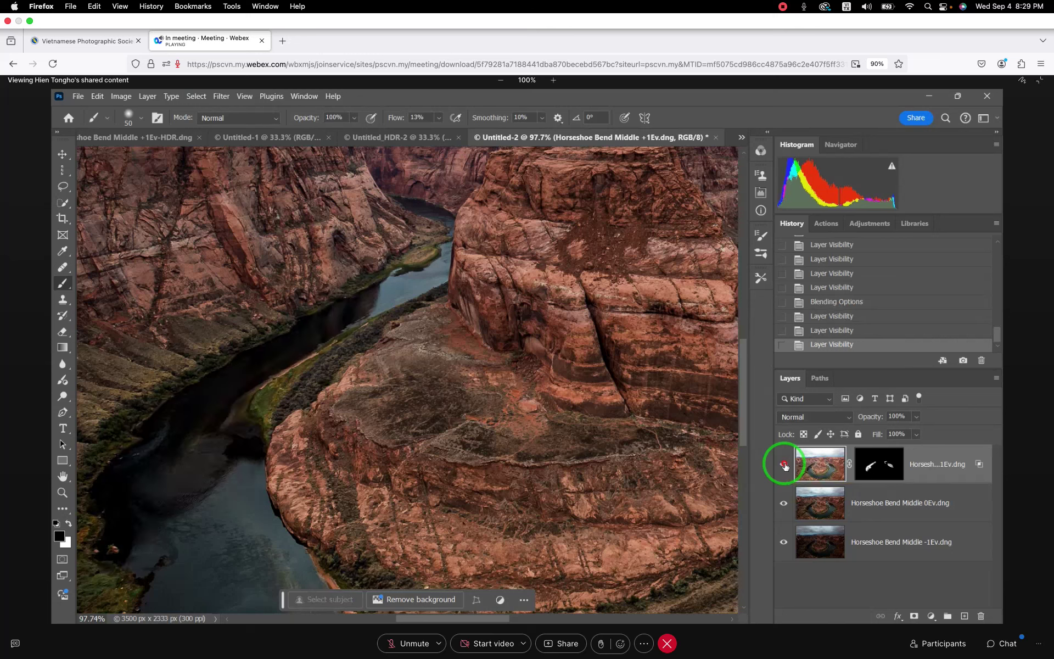
{"action": "left_click", "coordinate": [784, 465]}
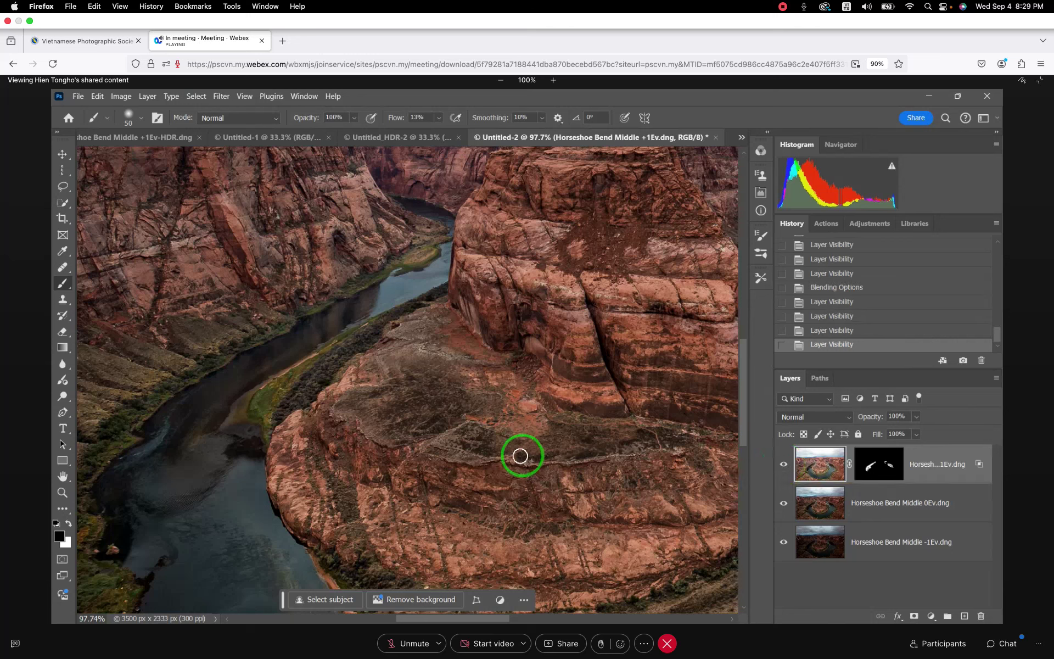
{"action": "scroll", "coordinate": [521, 455], "scroll_direction": "down", "scroll_amount": 2}
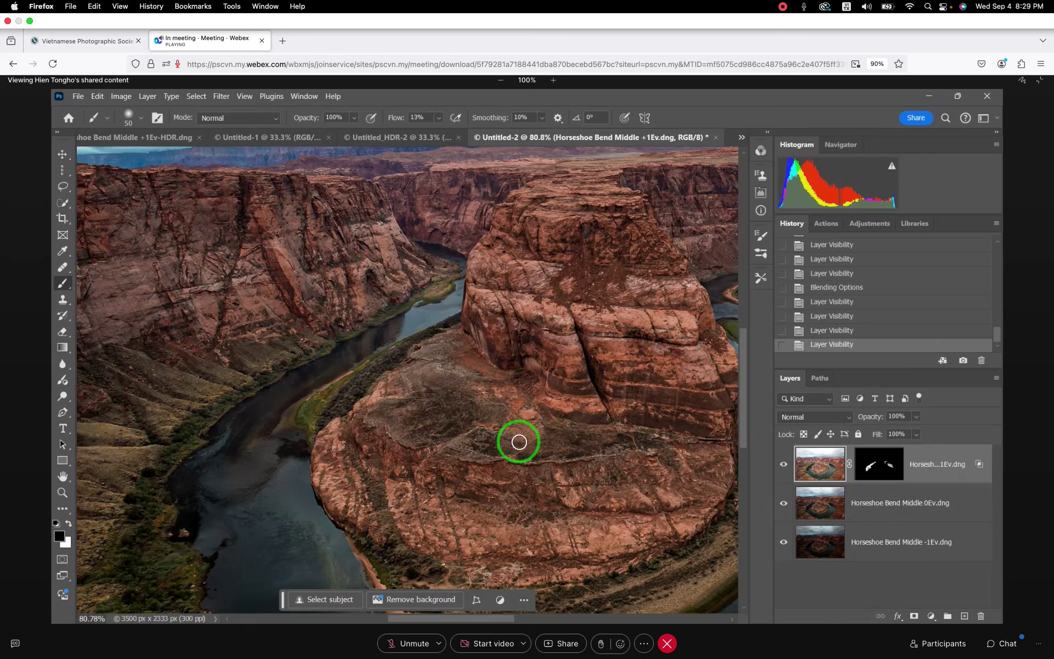
{"action": "key", "text": "ctrl"}
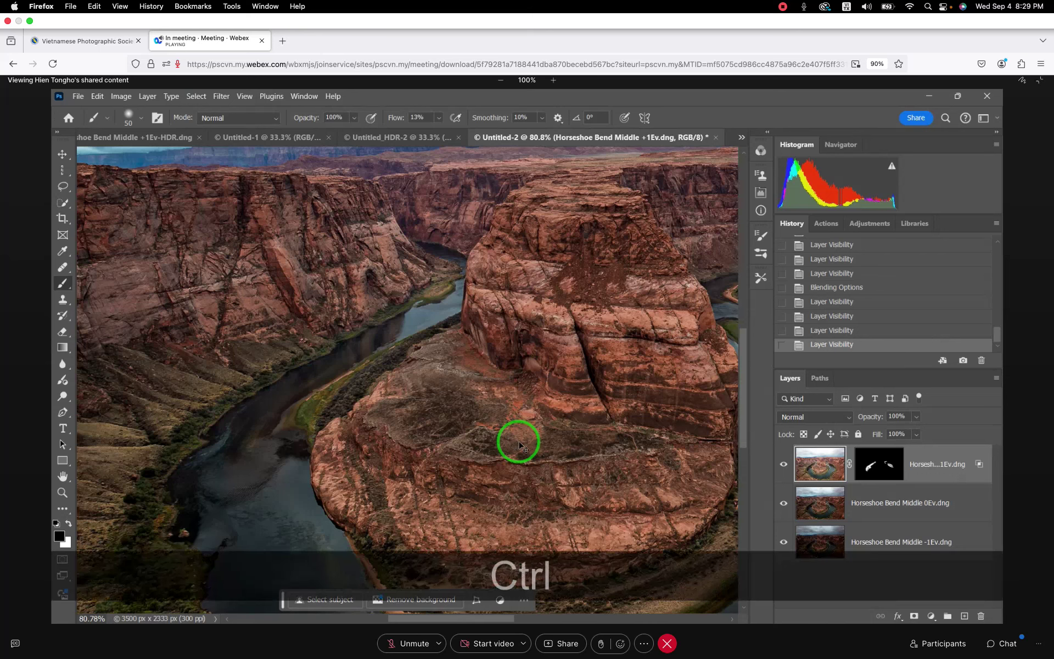
{"action": "key", "text": "ctrl+0"}
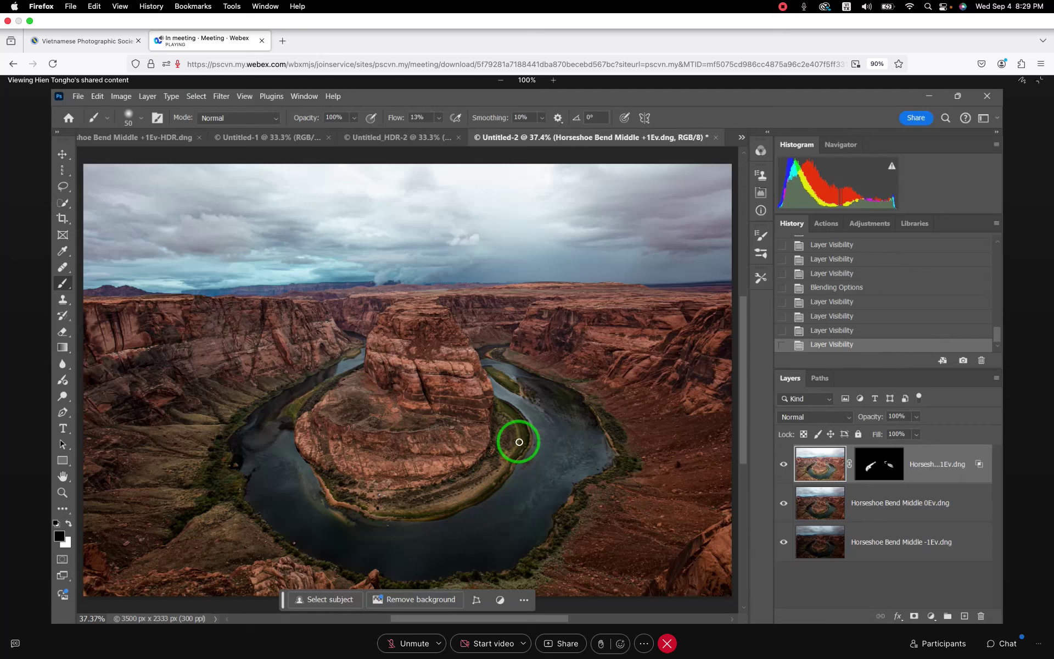
Select the 0Ev layer together with the +1Ev layer.
{"action": "left_click", "coordinate": [892, 511]}
{"action": "left_click", "coordinate": [953, 467]}
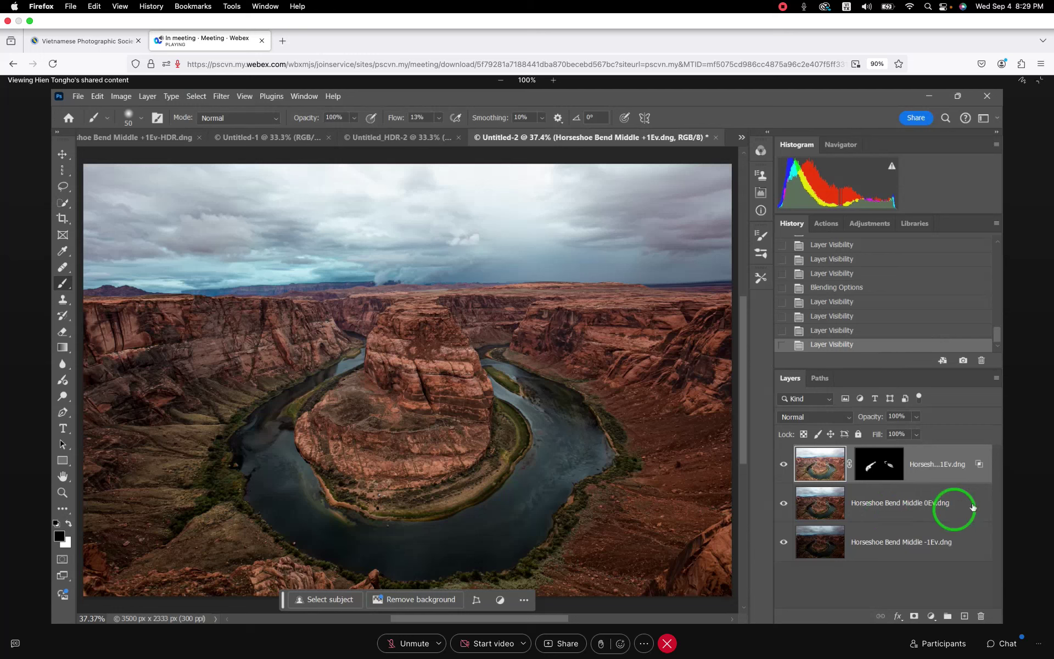
{"action": "left_click", "coordinate": [973, 506]}
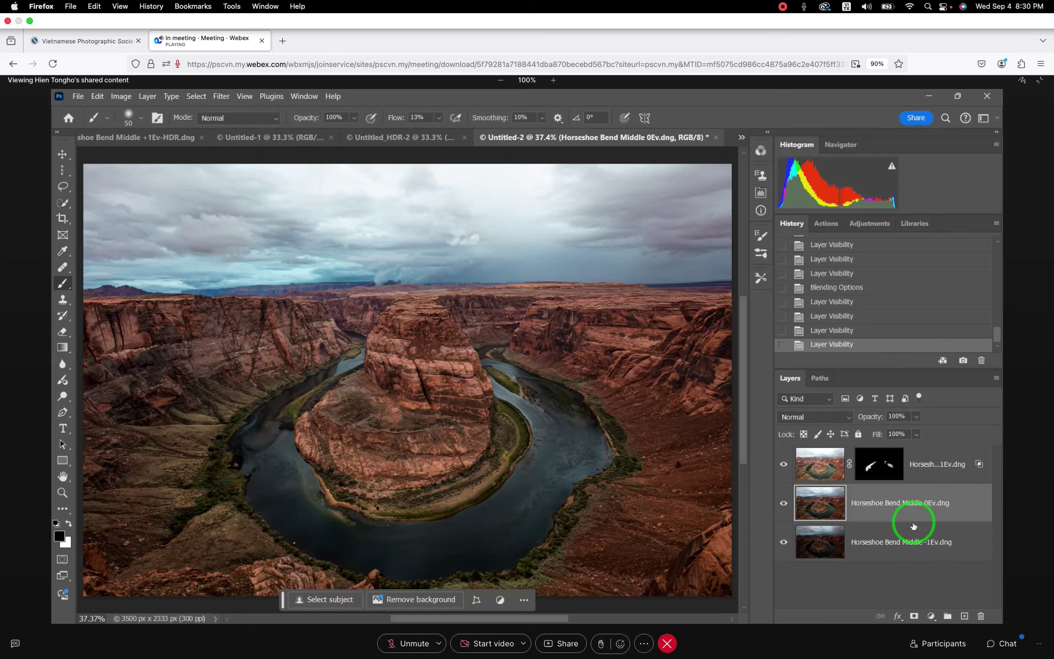
{"action": "left_click", "coordinate": [949, 461], "text": "ctrl"}
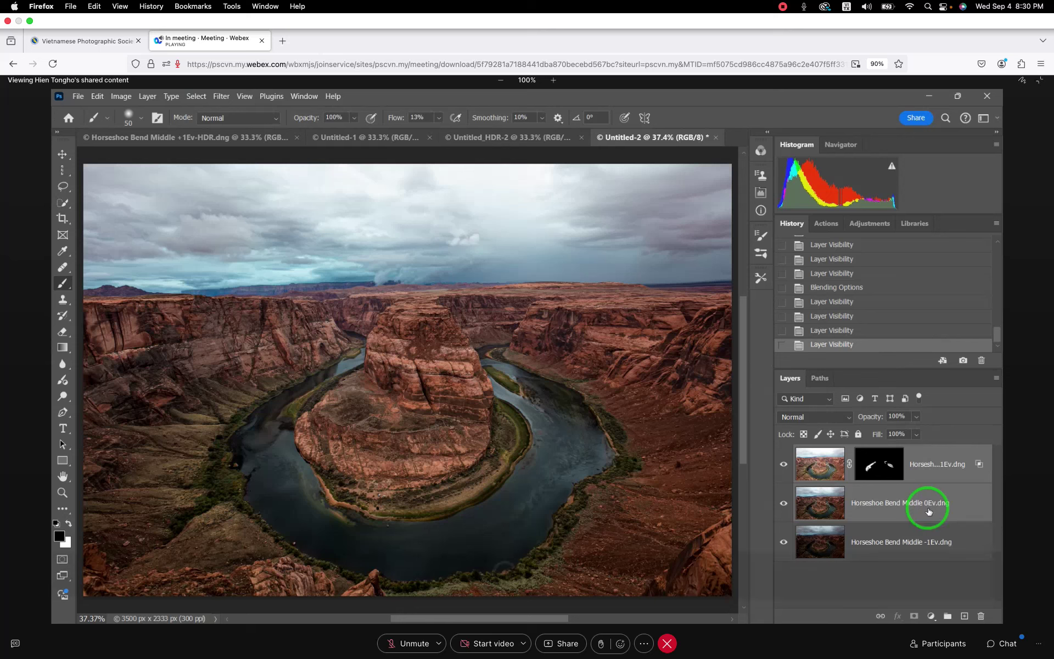
Group the 0Ev and +1Ev layers into Group 1 and toggle it to compare.
{"action": "key", "text": "ctrl+g"}
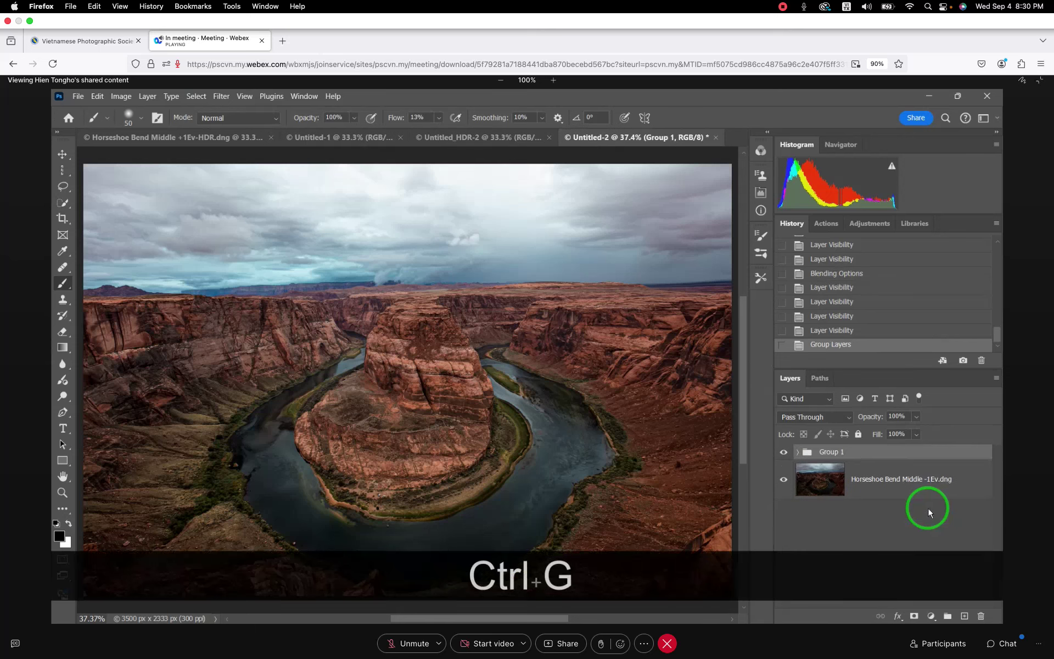
{"action": "left_click", "coordinate": [783, 452]}
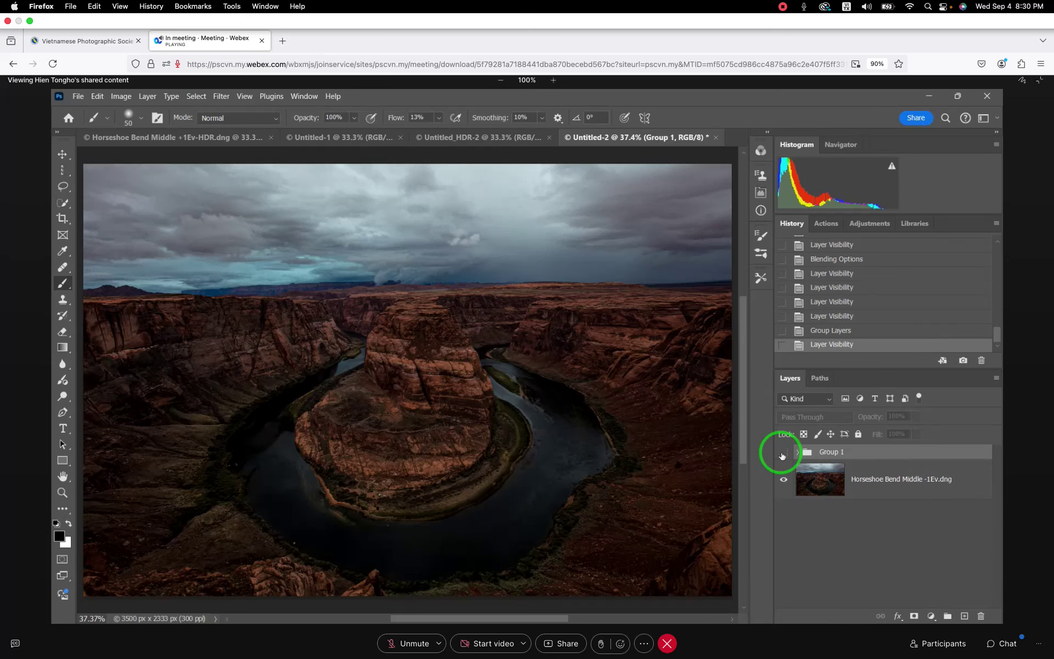
{"action": "left_click", "coordinate": [783, 452]}
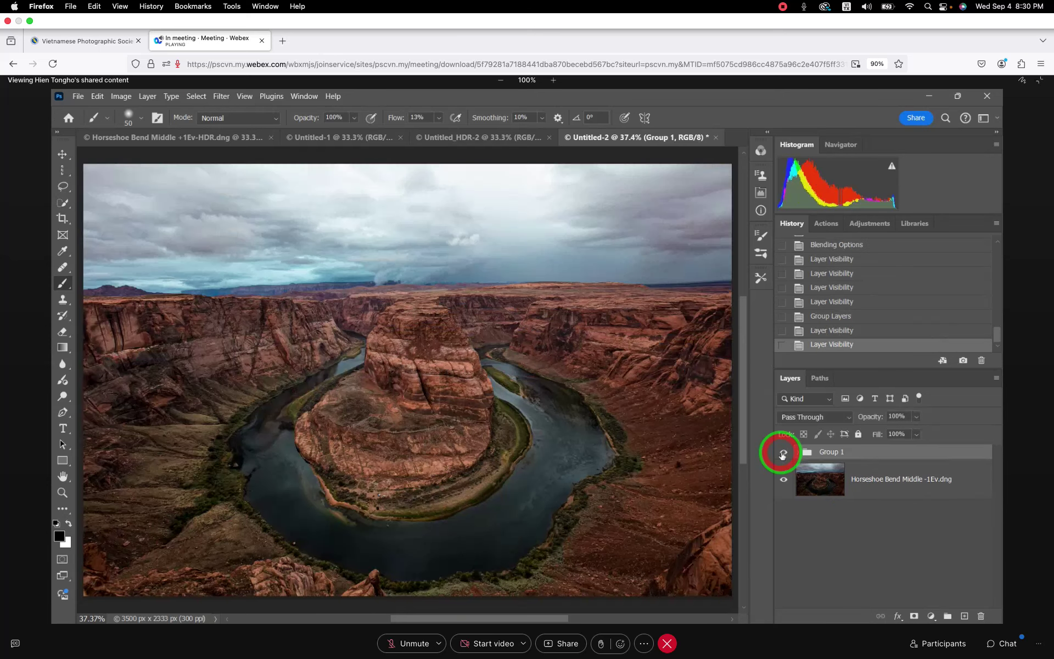
{"action": "left_click", "coordinate": [783, 453]}
{"action": "left_click", "coordinate": [782, 453]}
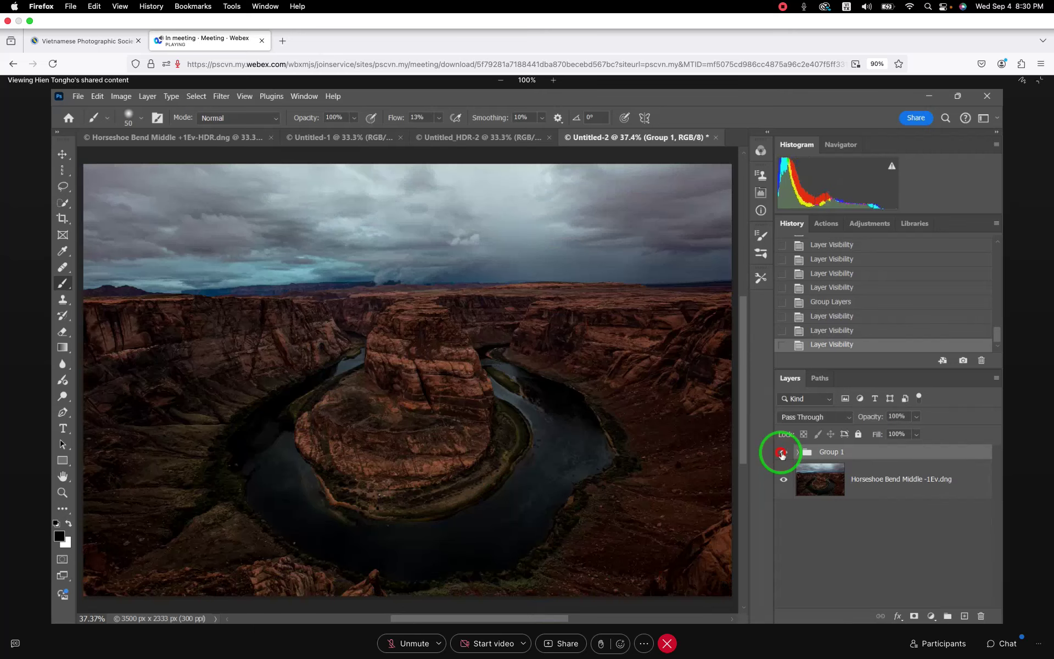
Keep comparing Group 1 against the darker -1Ev base, leaving Group 1 visible.
{"action": "left_click", "coordinate": [782, 453]}
{"action": "left_click", "coordinate": [782, 454]}
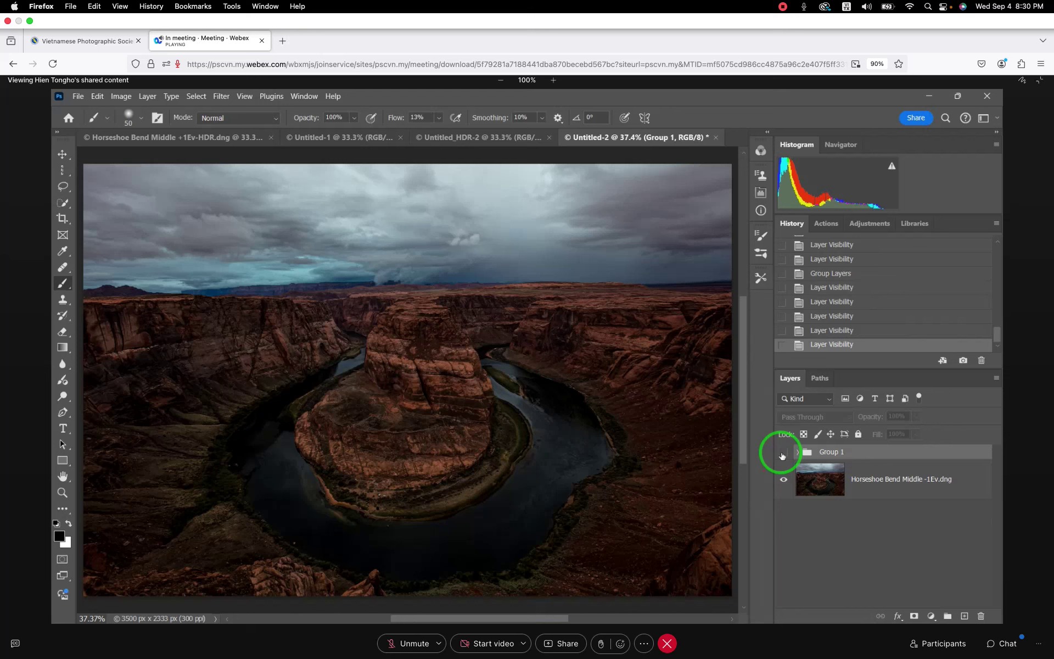
{"action": "left_click", "coordinate": [782, 453]}
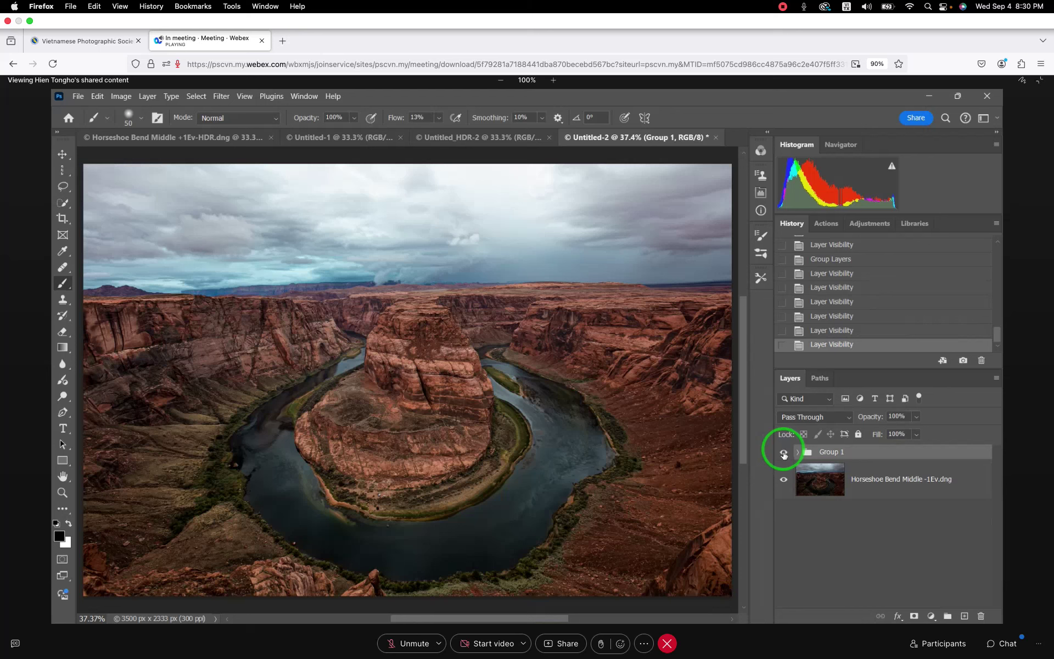
{"action": "left_click", "coordinate": [783, 453]}
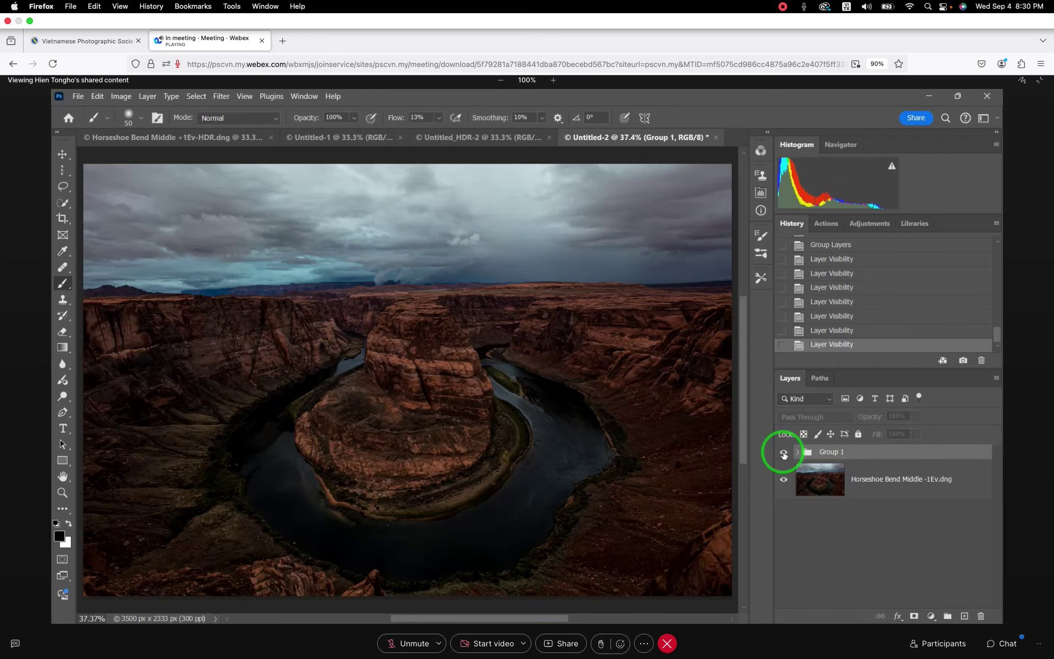
{"action": "left_click", "coordinate": [783, 454]}
{"action": "left_click", "coordinate": [784, 453]}
{"action": "left_click", "coordinate": [784, 453]}
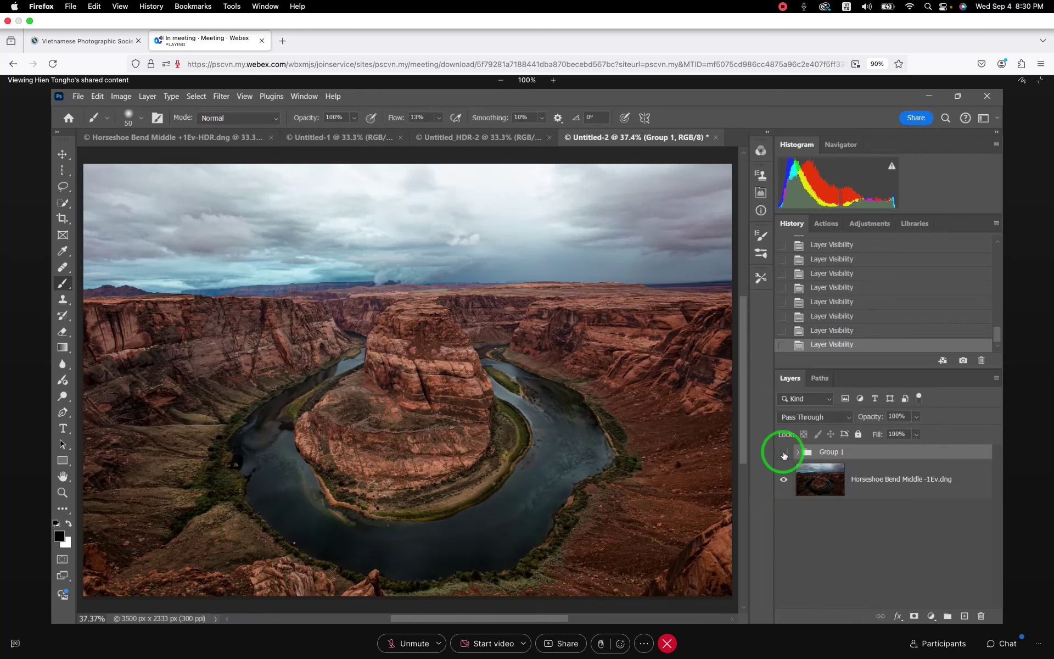
{"action": "left_click", "coordinate": [783, 454]}
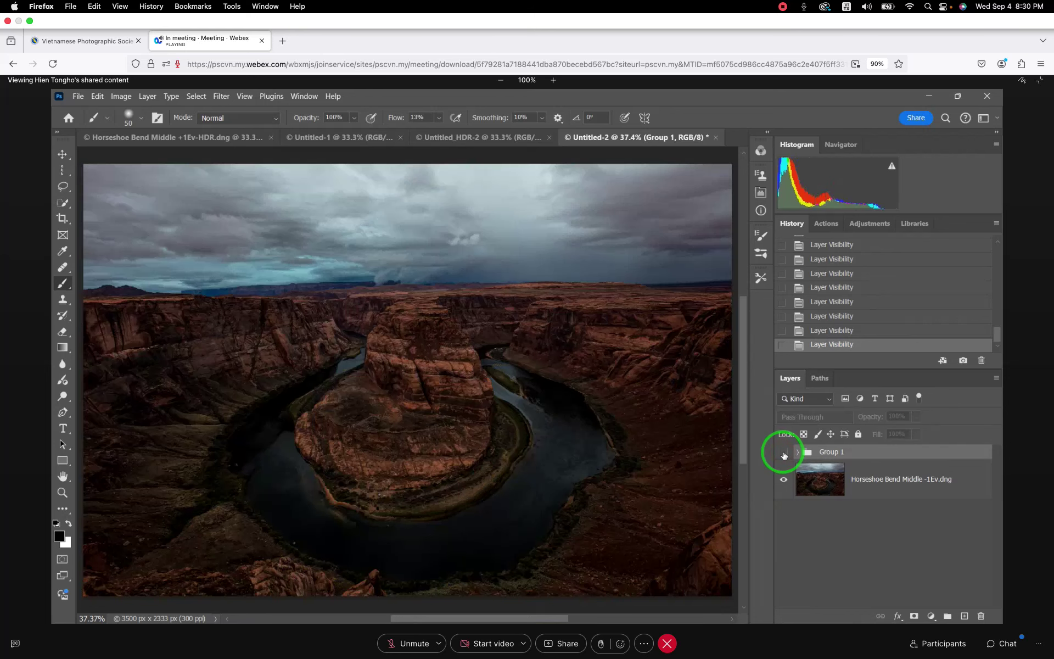
{"action": "left_click", "coordinate": [784, 454]}
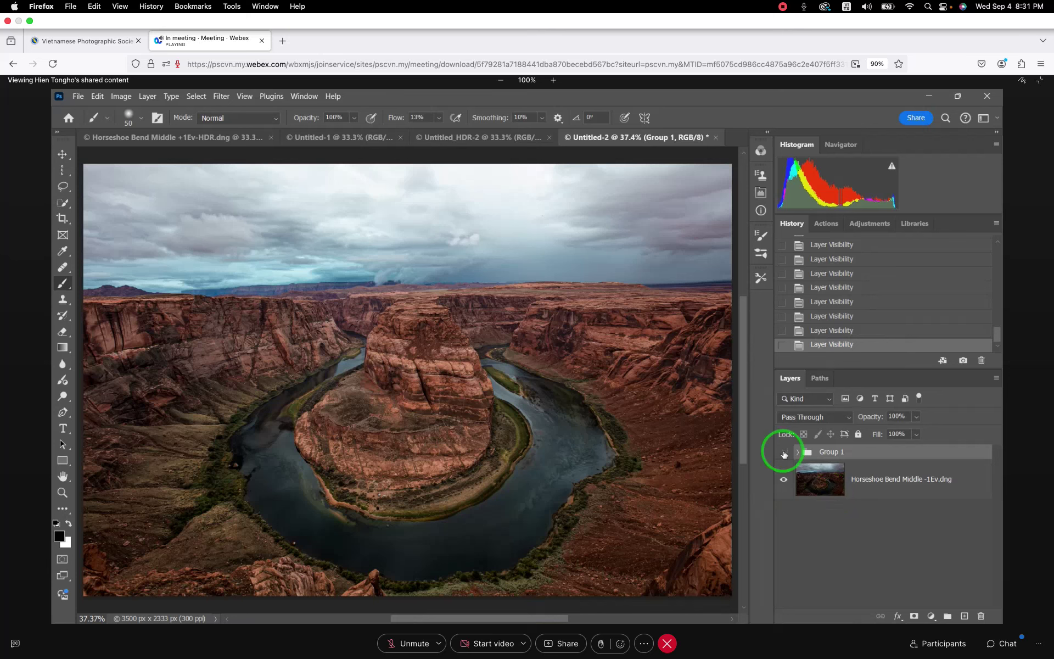
{"action": "left_click", "coordinate": [784, 452]}
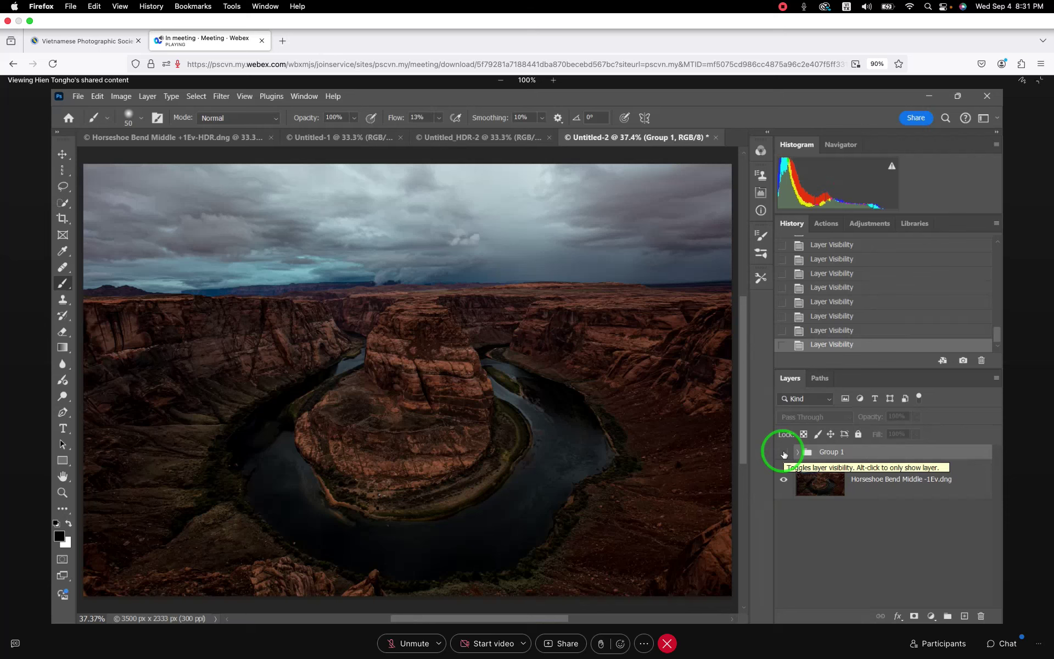
{"action": "left_click", "coordinate": [783, 452]}
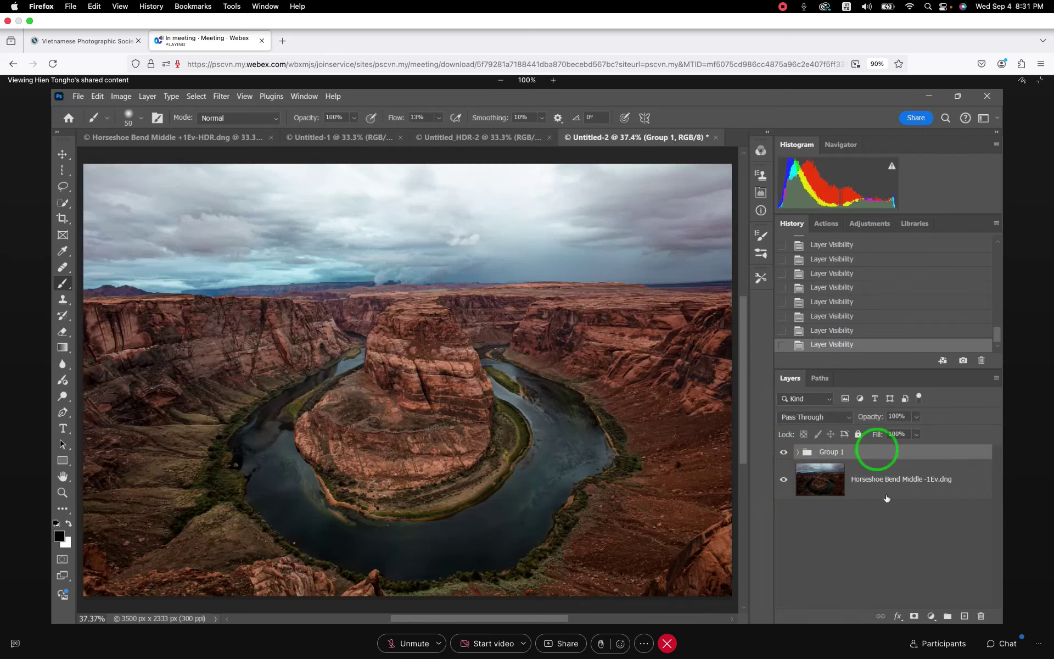
Add a white layer mask to Group 1, make black the foreground colour, and enlarge the brush.
{"action": "left_click", "coordinate": [914, 616]}
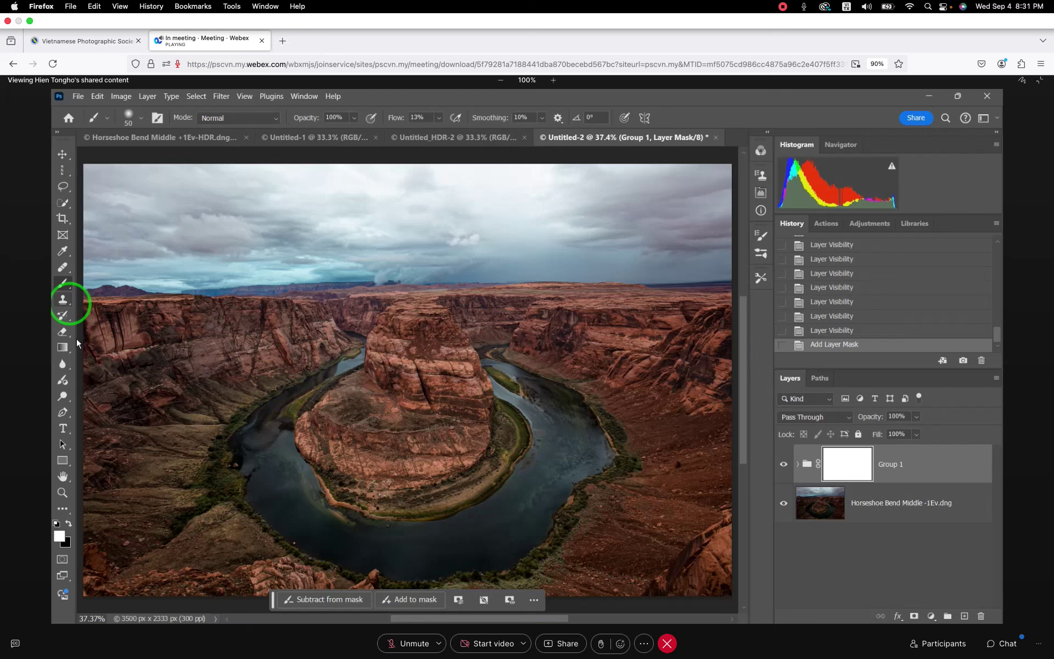
{"action": "key", "text": "x"}
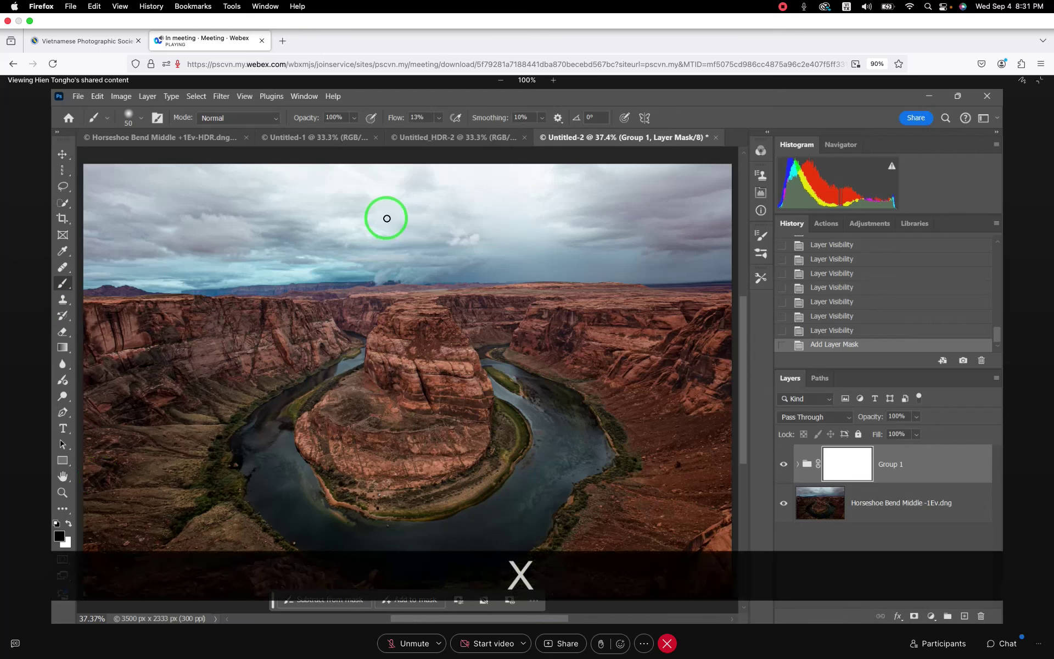
{"action": "key", "text": "bracketright"}
{"action": "key", "text": "bracketright"}
{"action": "key", "text": "bracketright"}
{"action": "key", "text": "bracketright"}
{"action": "key", "text": "bracketright"}
{"action": "key", "text": "bracketright"}
{"action": "key", "text": "bracketright"}
{"action": "key", "text": "bracketright"}
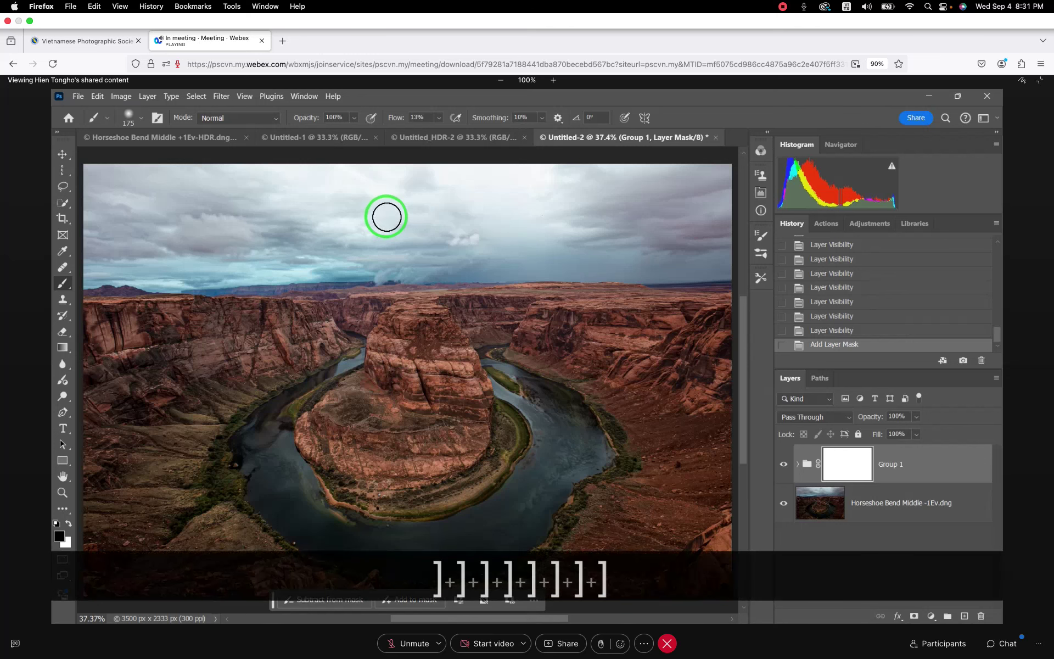
{"action": "key", "text": "bracketright"}
{"action": "key", "text": "bracketright"}
{"action": "key", "text": "bracketright"}
{"action": "key", "text": "bracketright"}
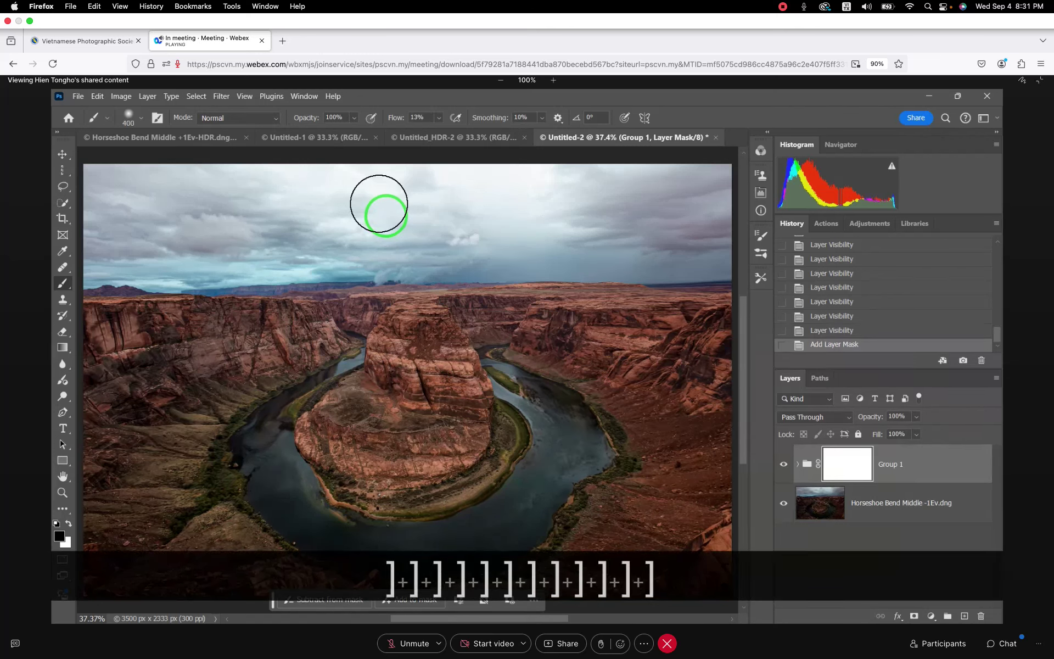
Raise the mask brush's hardness from 1% to 68%.
{"action": "left_click", "coordinate": [141, 117]}
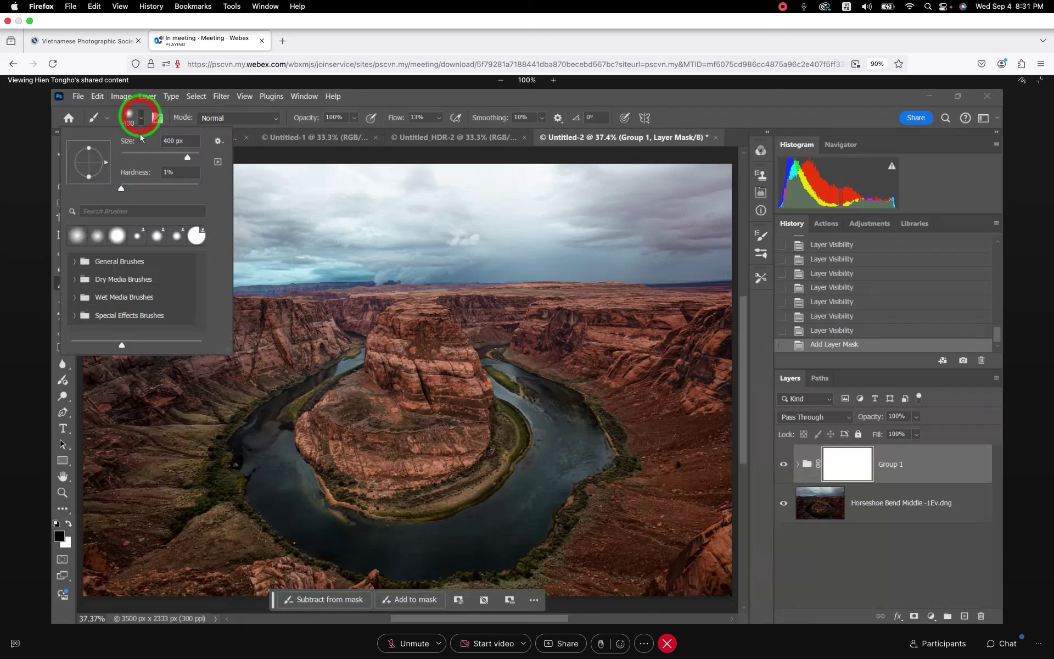
{"action": "double_click", "coordinate": [170, 172]}
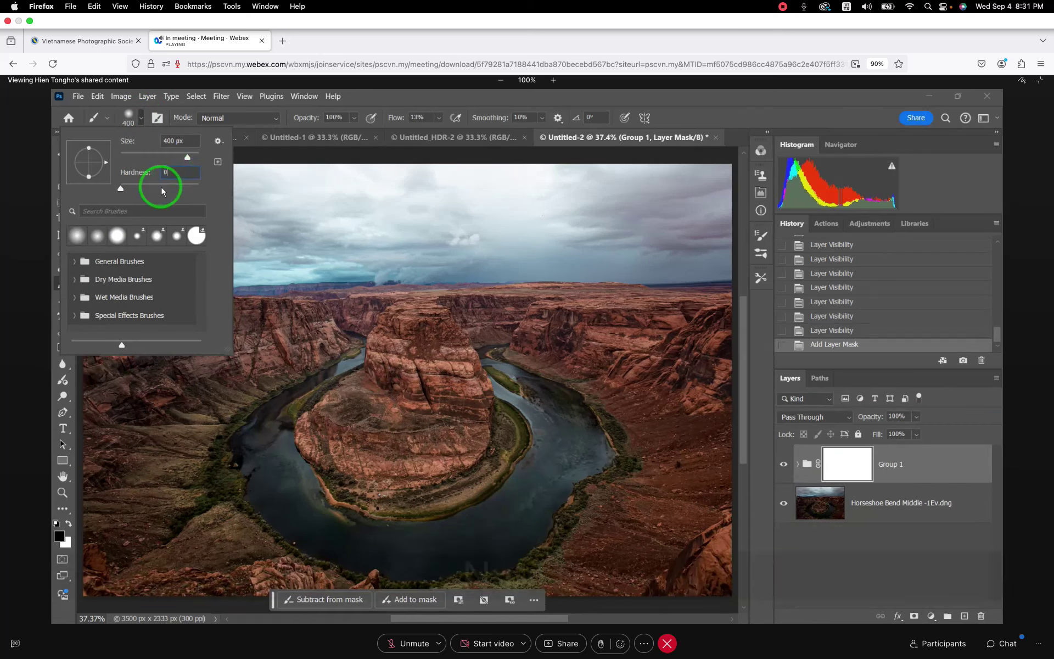
{"action": "type", "text": "0"}
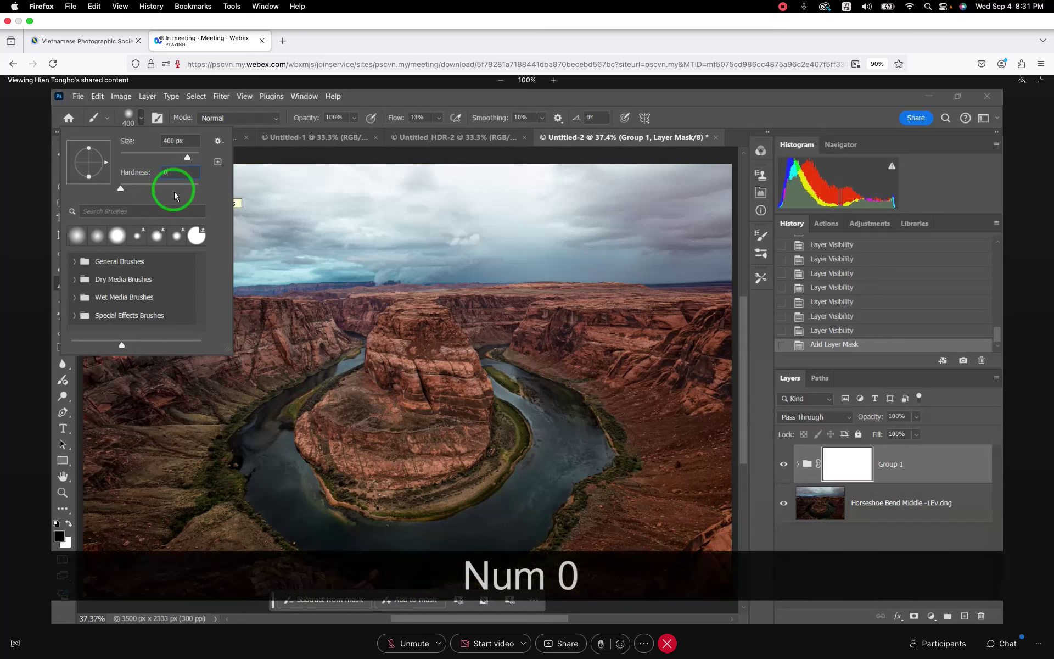
{"action": "left_click", "coordinate": [173, 189]}
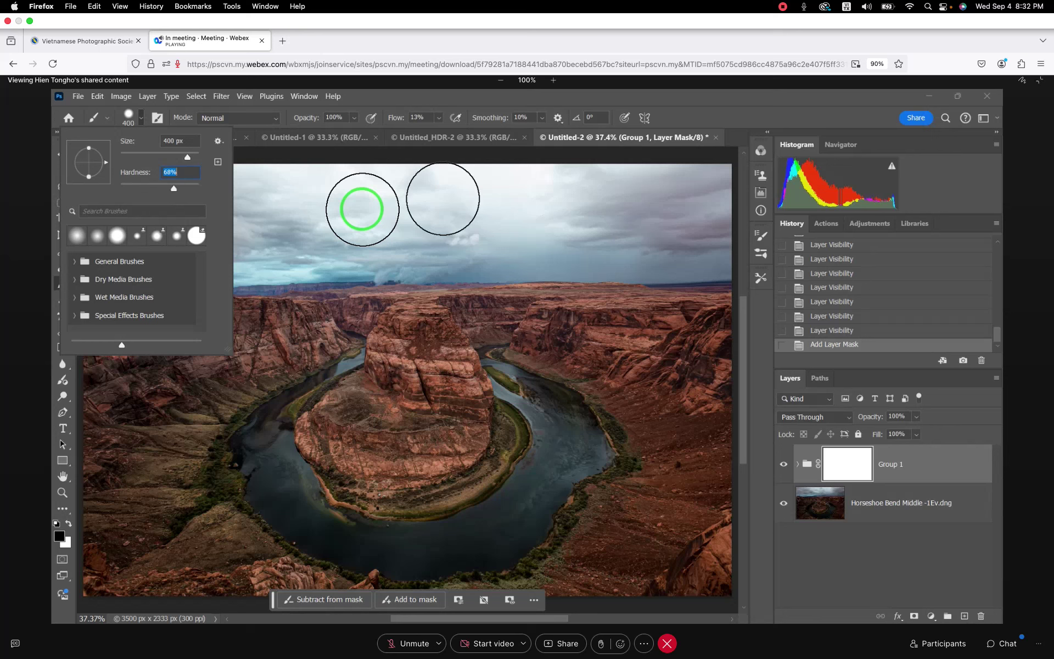
{"action": "left_click", "coordinate": [785, 104]}
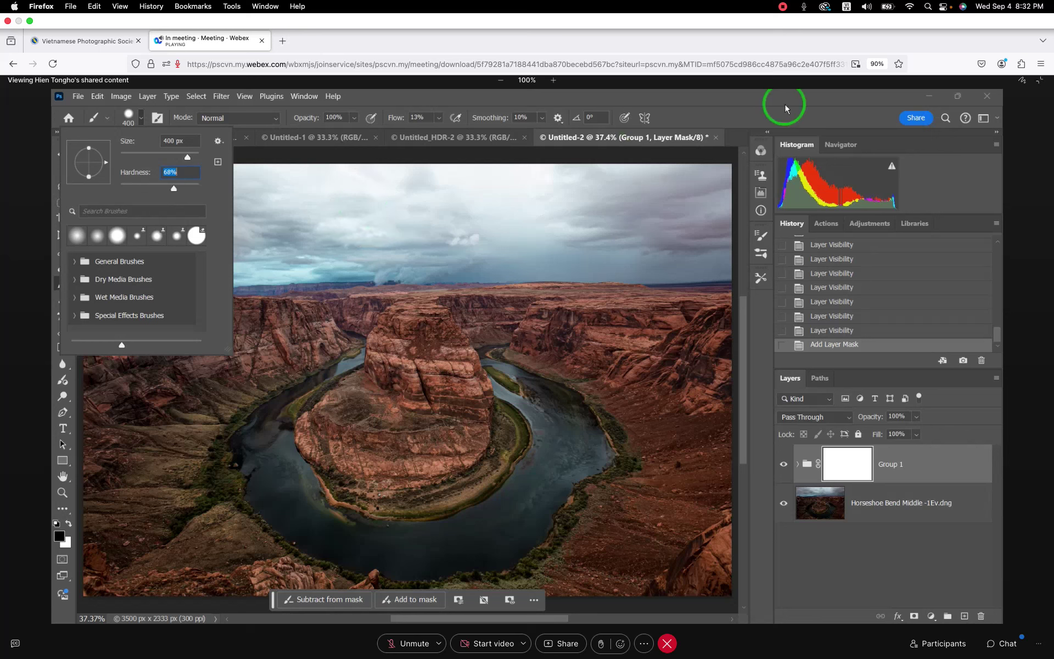
Shrink the painting brush from 409 px to about 240 px with Alt right-drag on the canvas.
{"action": "key", "text": "alt"}
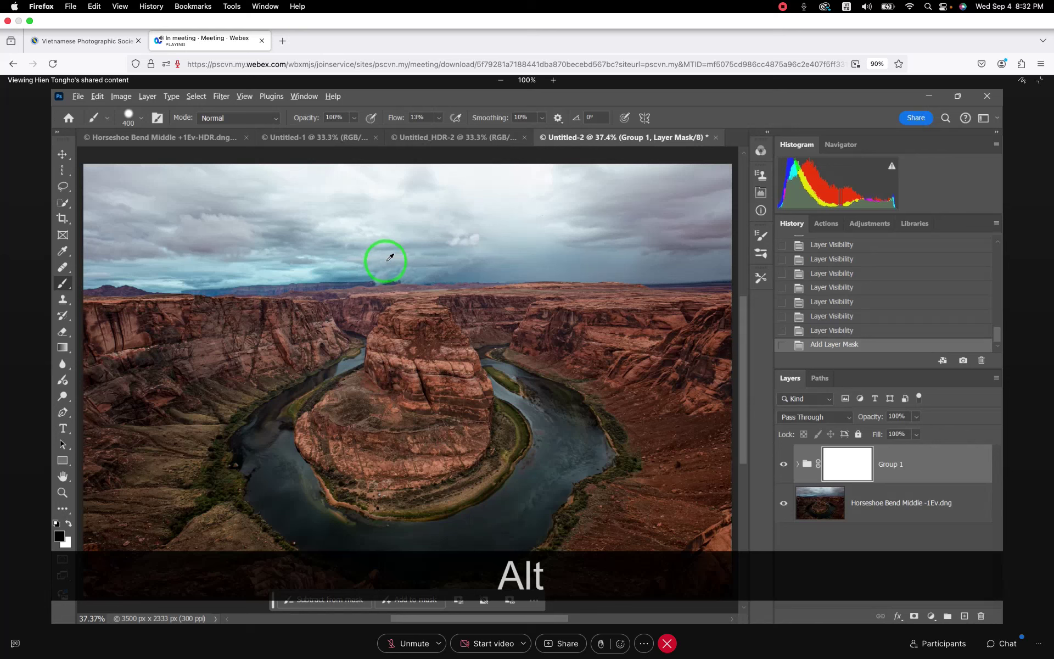
{"action": "left_click_drag", "start_coordinate": [390, 257], "coordinate": [397, 235]}
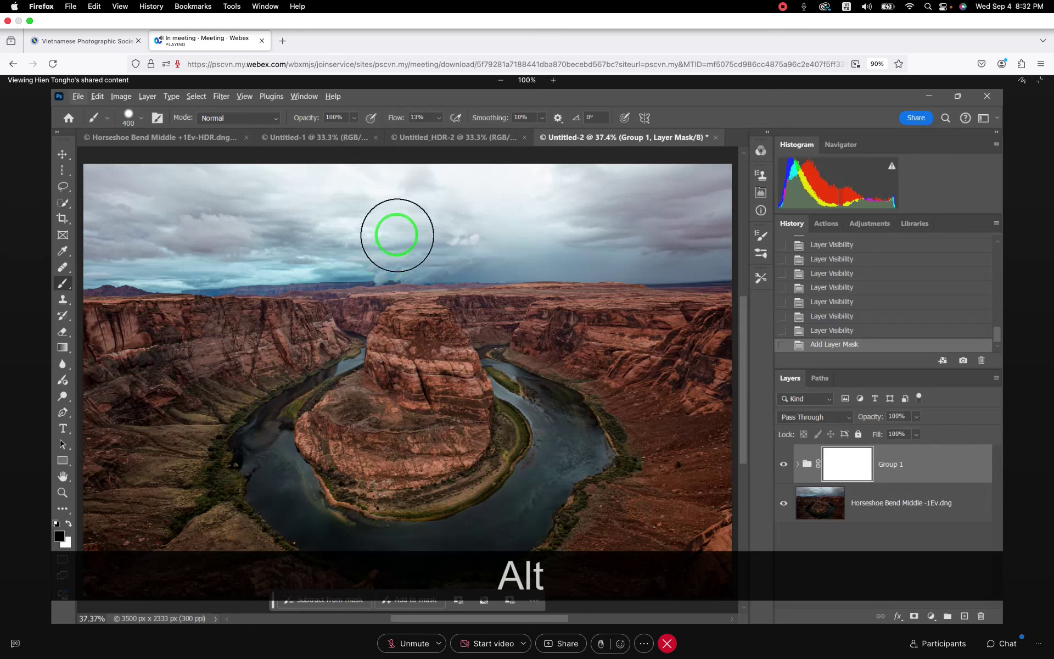
{"action": "right_click", "coordinate": [397, 235], "text": "alt"}
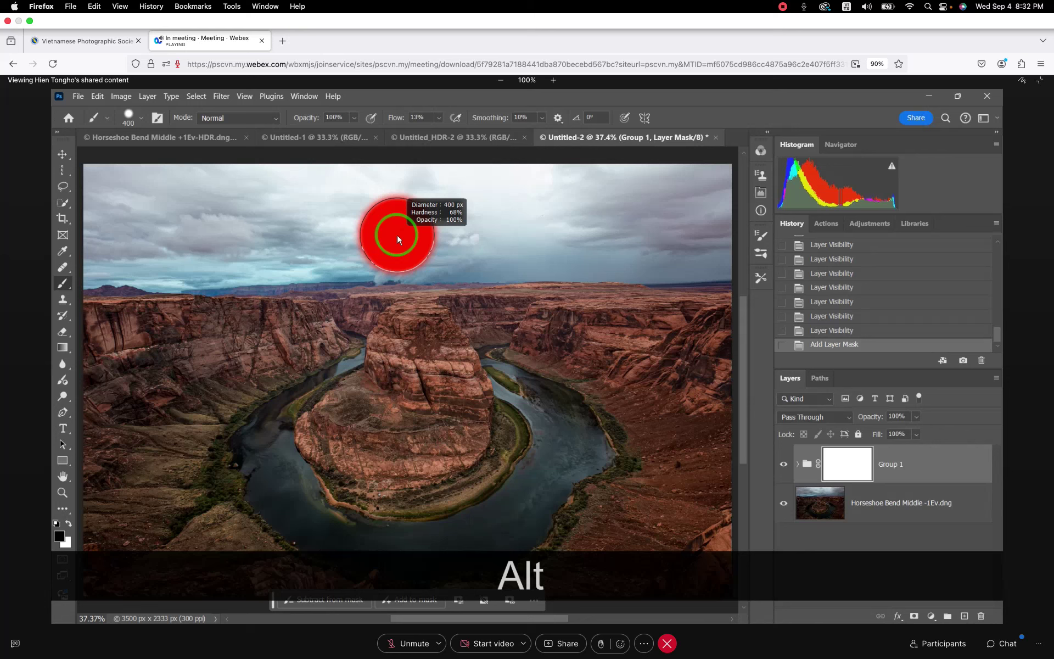
{"action": "mouse_move", "coordinate": [397, 234]}
{"action": "left_mouse_down"}
{"action": "mouse_move", "coordinate": [393, 256]}
{"action": "mouse_move", "coordinate": [394, 237]}
{"action": "left_mouse_up"}
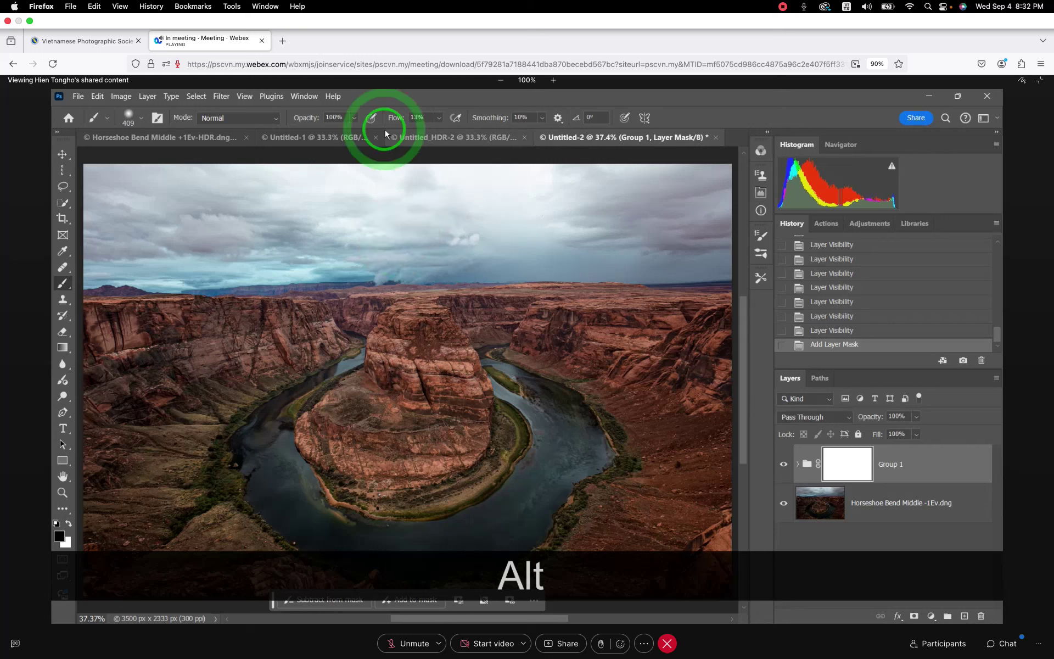
{"action": "right_click", "coordinate": [395, 241], "text": "alt"}
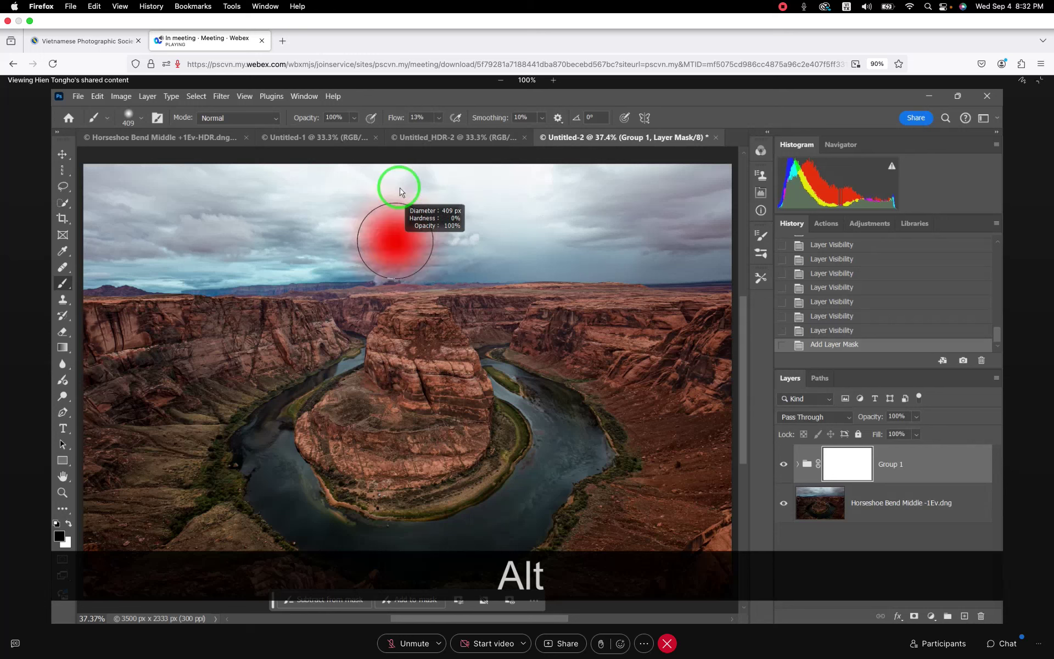
{"action": "left_click_drag", "start_coordinate": [399, 192], "coordinate": [399, 188]}
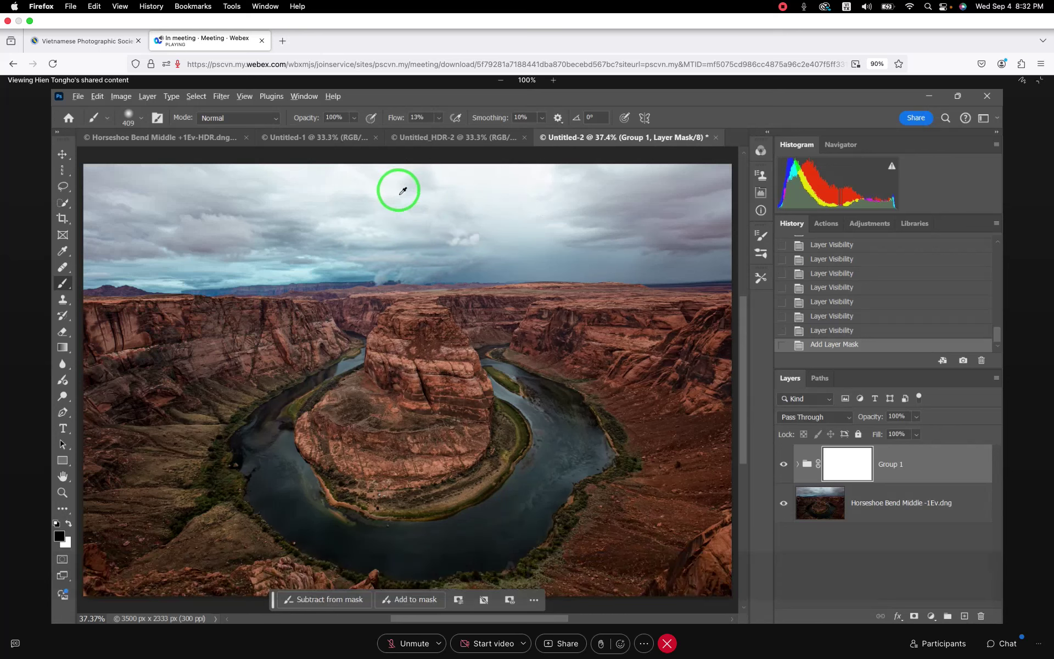
{"action": "right_click", "coordinate": [398, 204], "text": "alt"}
{"action": "mouse_move", "coordinate": [395, 207]}
{"action": "left_mouse_down"}
{"action": "mouse_move", "coordinate": [375, 207]}
{"action": "mouse_move", "coordinate": [459, 195]}
{"action": "mouse_move", "coordinate": [353, 215]}
{"action": "left_mouse_up"}
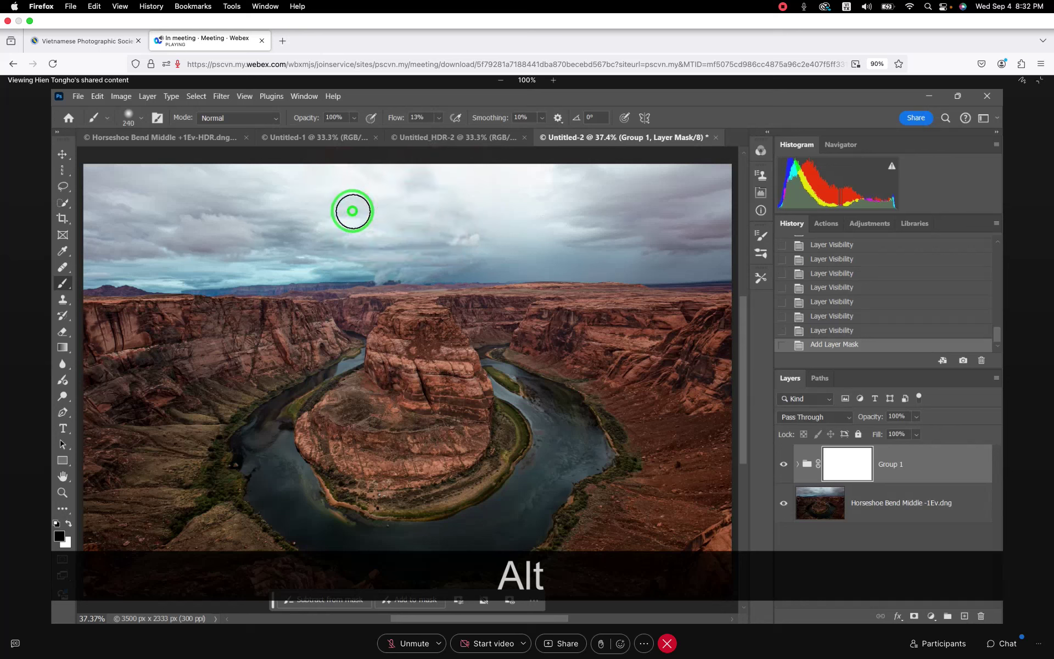
{"action": "left_click", "coordinate": [406, 206]}
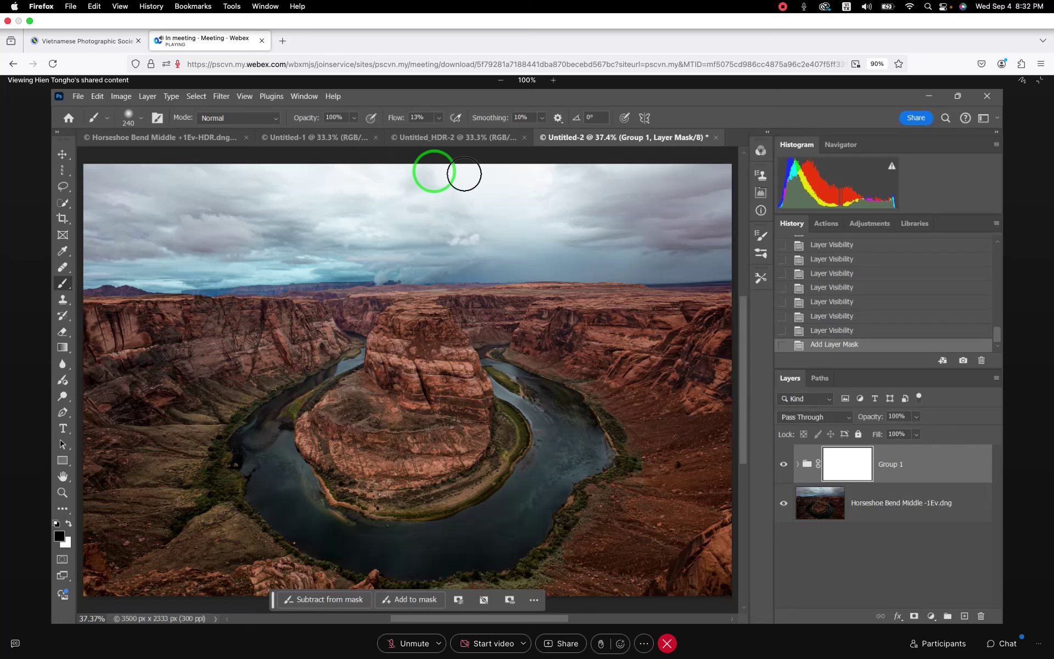
Paint black strokes across the sky on Group 1's mask to reveal the darker -1Ev base.
{"action": "left_click_drag", "start_coordinate": [464, 174], "coordinate": [480, 156]}
{"action": "left_click_drag", "start_coordinate": [640, 157], "coordinate": [624, 193]}
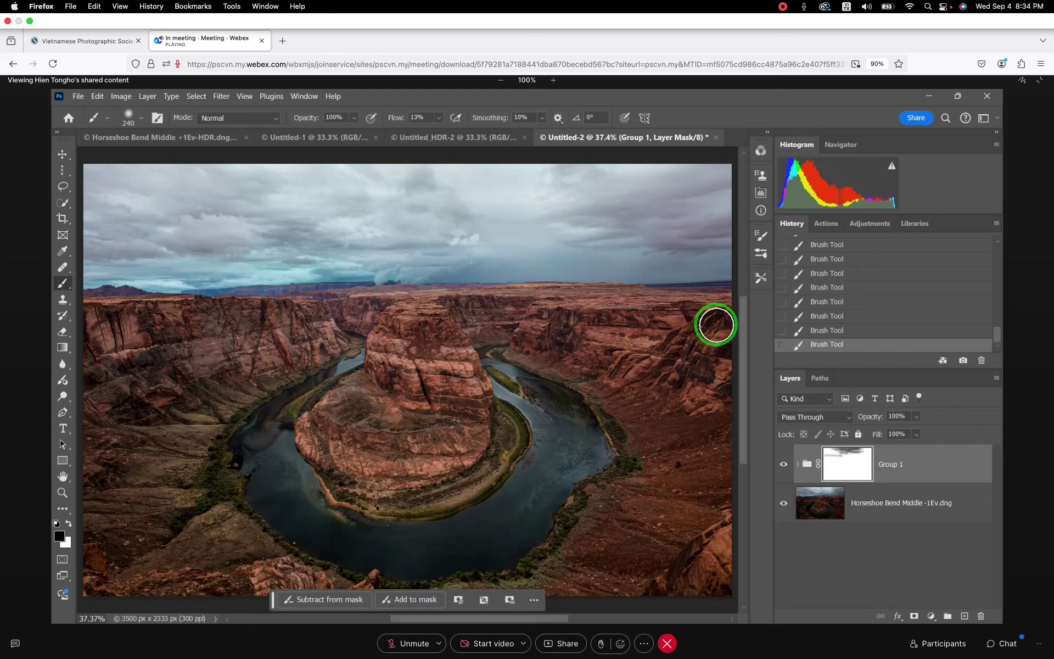
Open Group 1's blending options and trial the Current Layer Blend If black point, leaving it at 0.
{"action": "left_click", "coordinate": [958, 475]}
{"action": "double_click", "coordinate": [958, 476]}
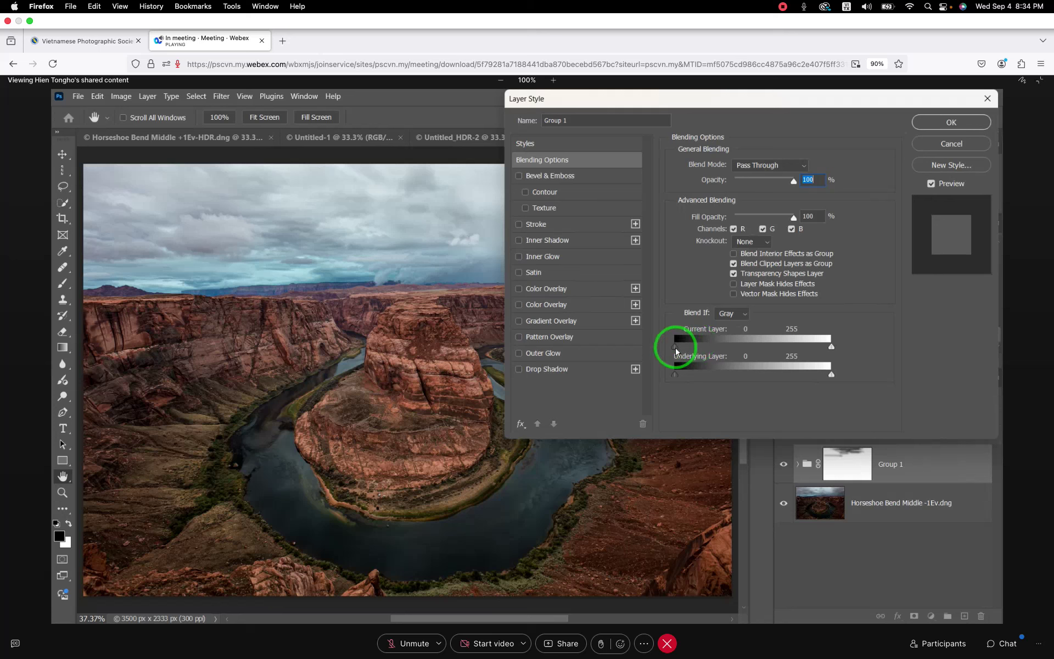
{"action": "left_click_drag", "start_coordinate": [675, 351], "coordinate": [703, 351]}
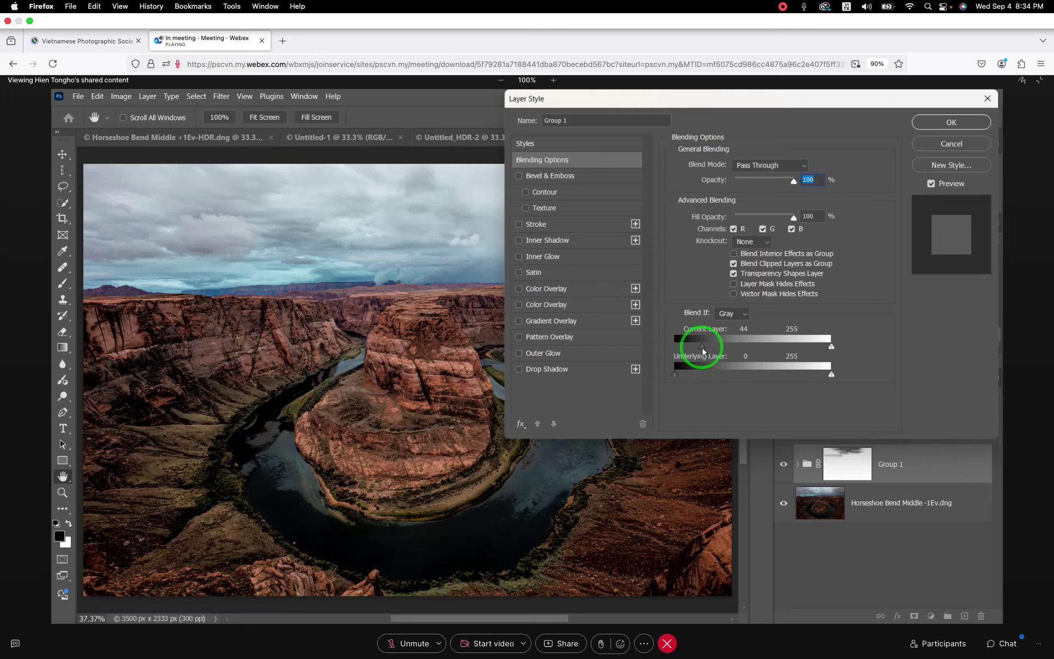
{"action": "left_click_drag", "start_coordinate": [704, 351], "coordinate": [675, 352]}
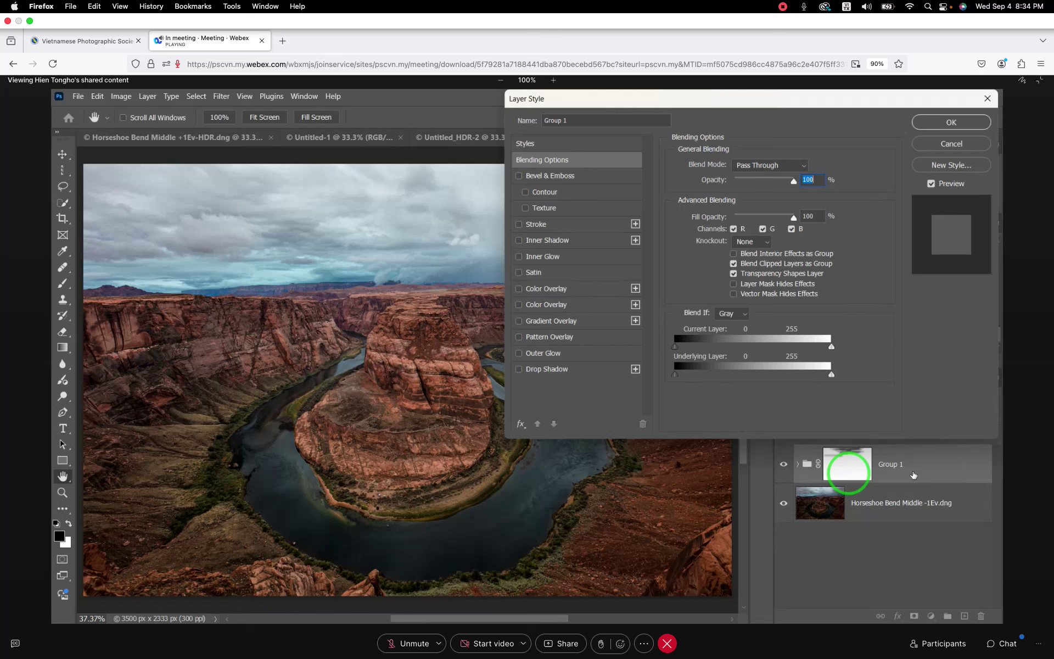
{"action": "left_click_drag", "start_coordinate": [805, 99], "coordinate": [416, 323]}
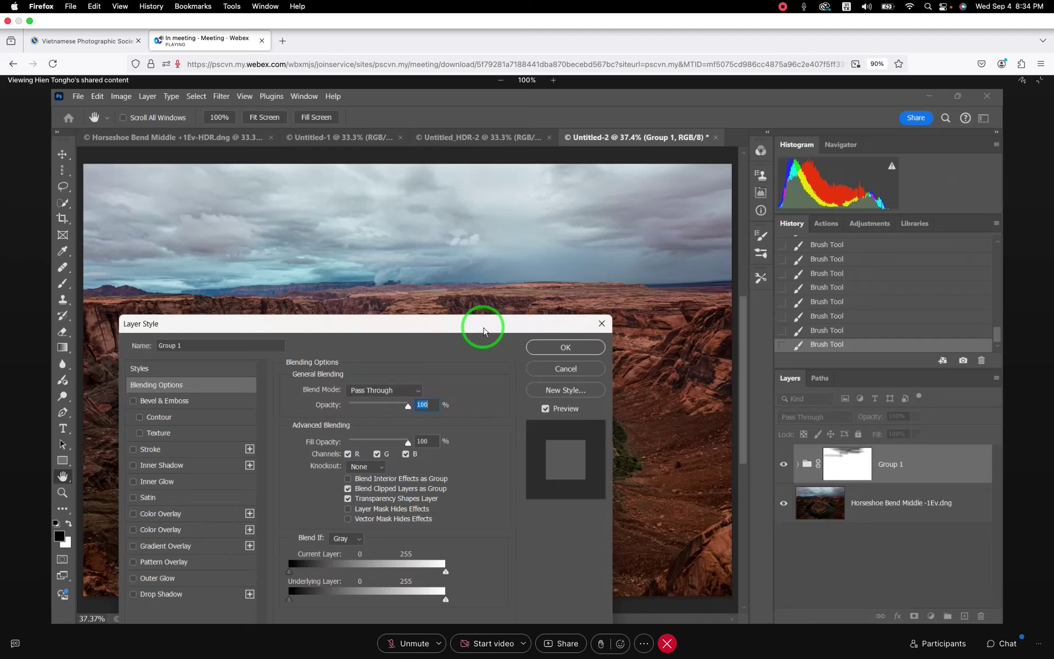
{"action": "left_click_drag", "start_coordinate": [483, 330], "coordinate": [638, 269]}
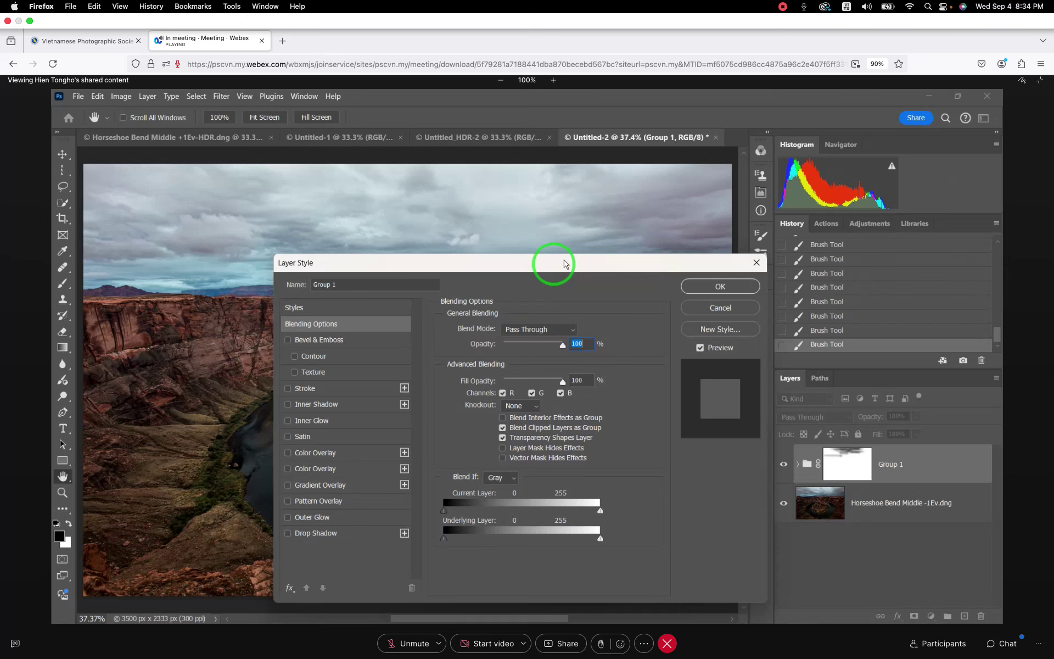
{"action": "left_click_drag", "start_coordinate": [565, 264], "coordinate": [835, 174]}
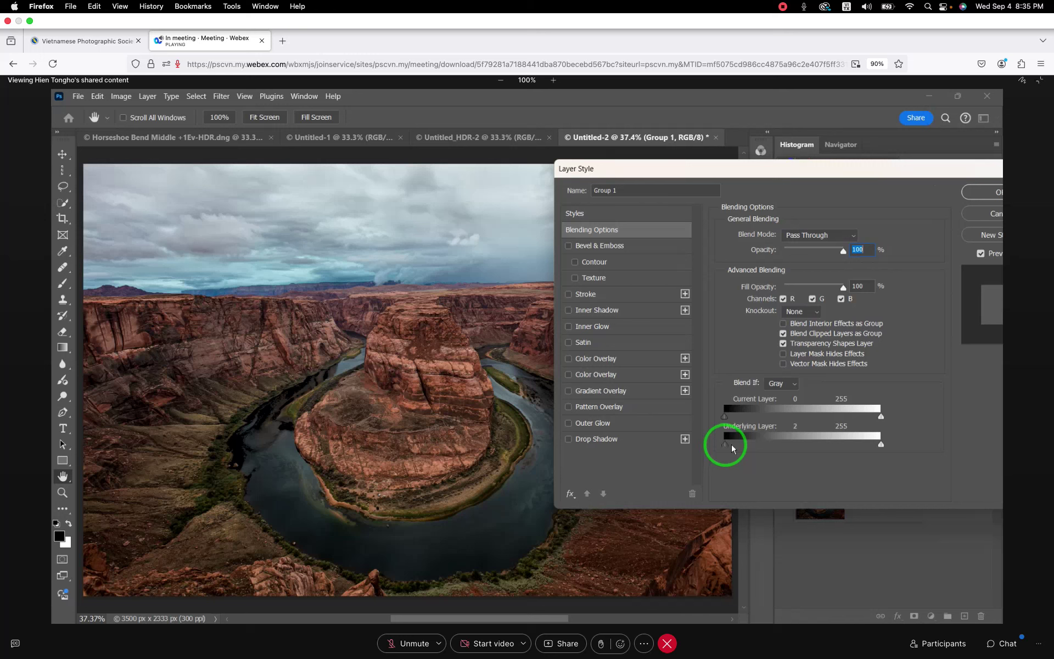
{"action": "left_click_drag", "start_coordinate": [732, 444], "coordinate": [788, 433]}
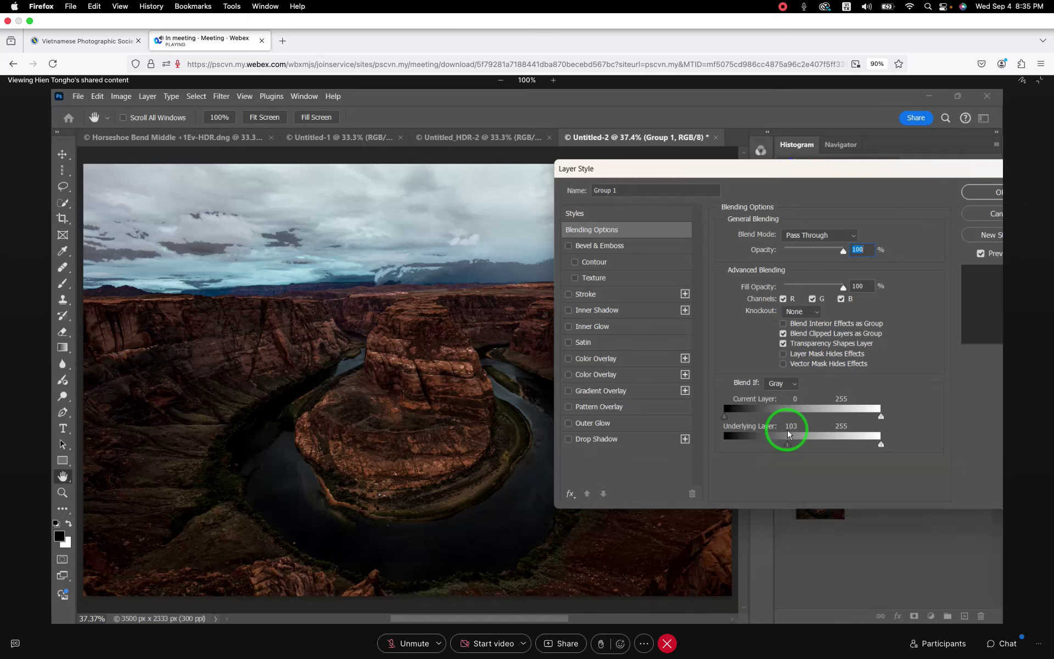
{"action": "left_click_drag", "start_coordinate": [832, 169], "coordinate": [416, 466]}
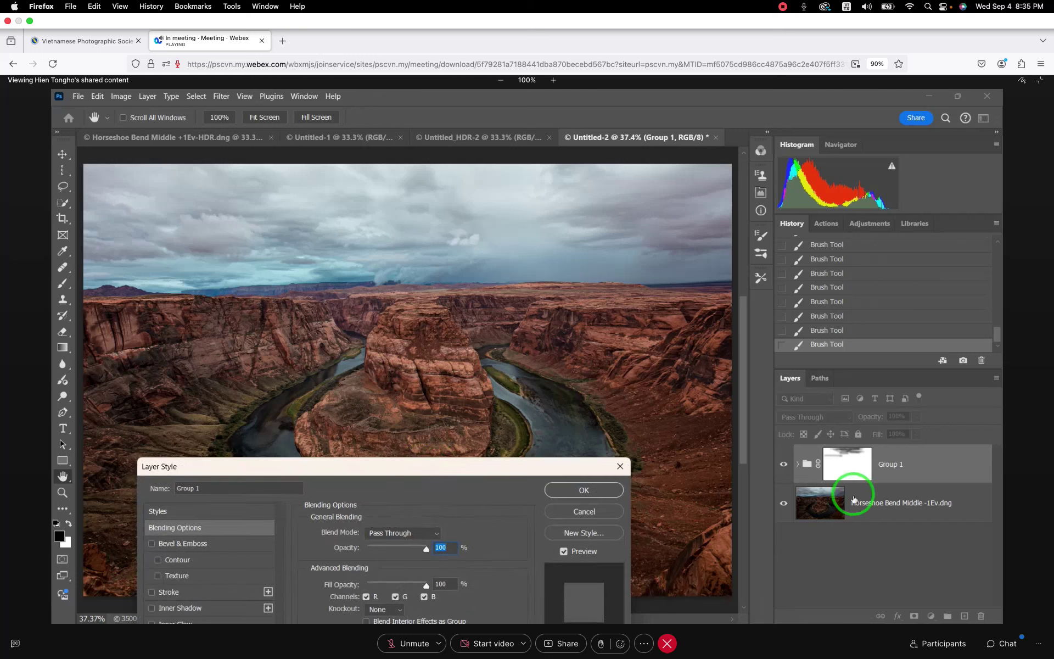
{"action": "left_click", "coordinate": [927, 464]}
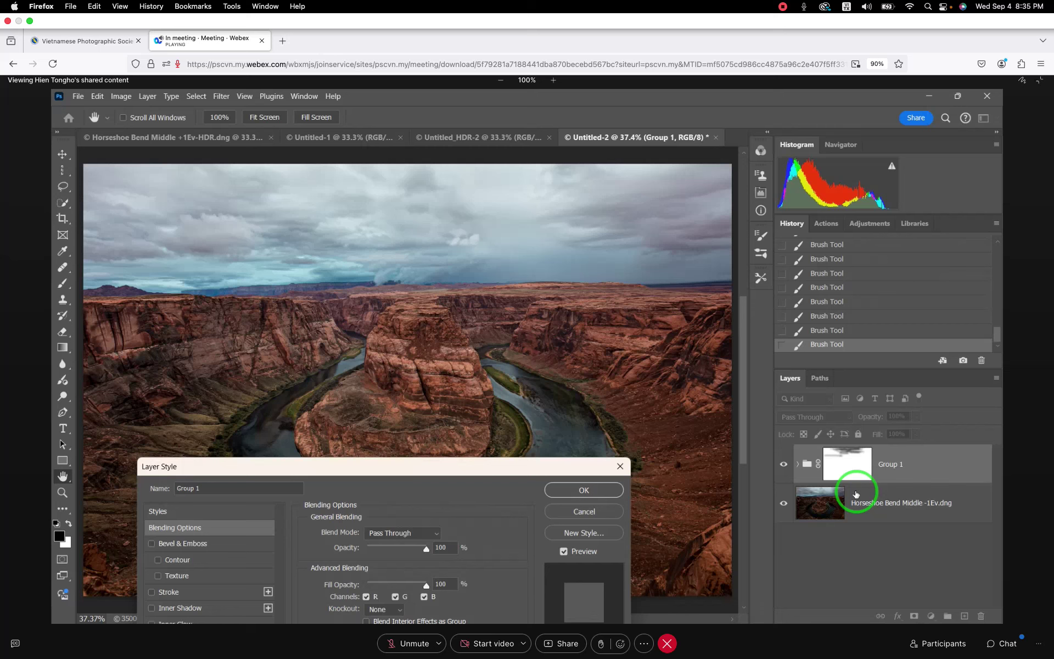
{"action": "left_click", "coordinate": [422, 468]}
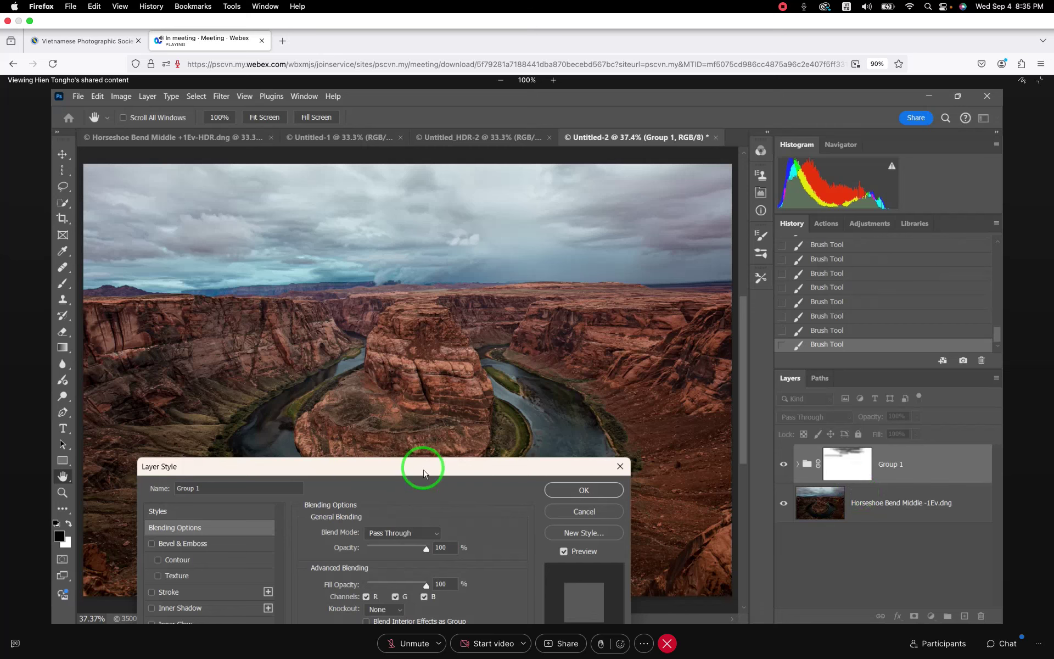
{"action": "mouse_move", "coordinate": [417, 467]}
{"action": "left_mouse_down"}
{"action": "mouse_move", "coordinate": [380, 305]}
{"action": "mouse_move", "coordinate": [331, 425]}
{"action": "mouse_move", "coordinate": [375, 389]}
{"action": "left_mouse_up"}
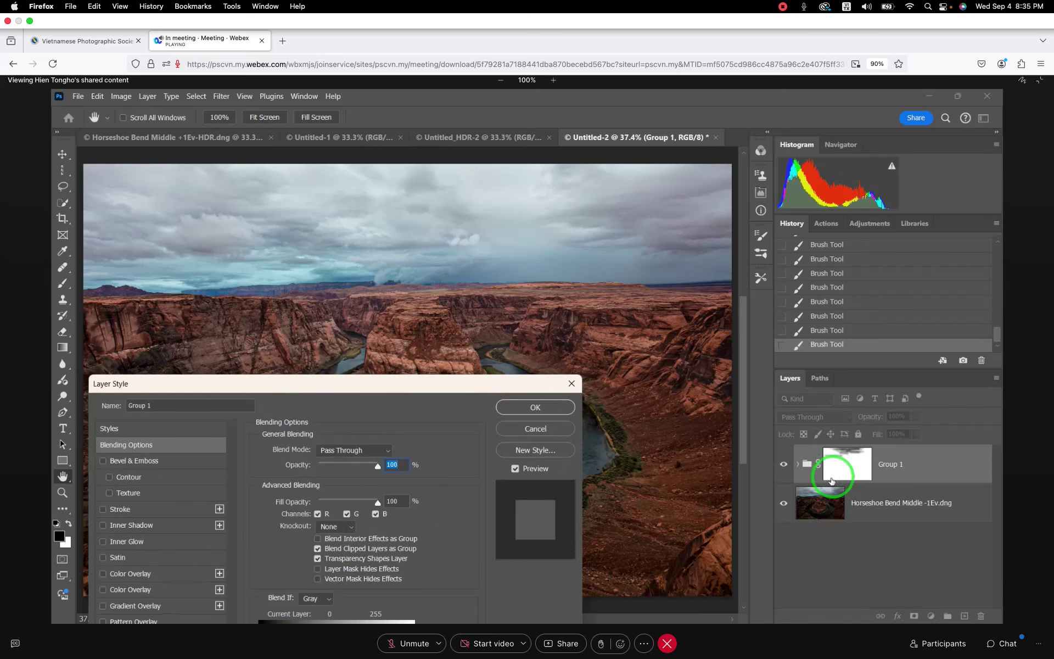
{"action": "key", "text": "shift"}
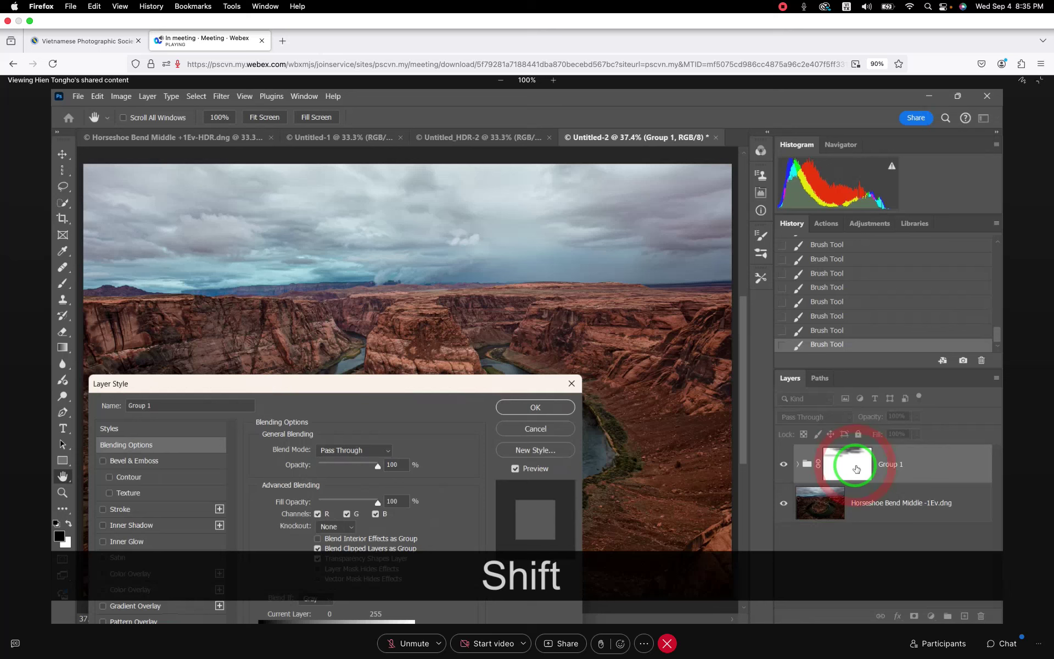
Cancel Layer Style, then toggle Group 1's sky mask off and back on to compare.
{"action": "left_click", "coordinate": [541, 431]}
{"action": "left_click", "coordinate": [851, 472], "text": "shift"}
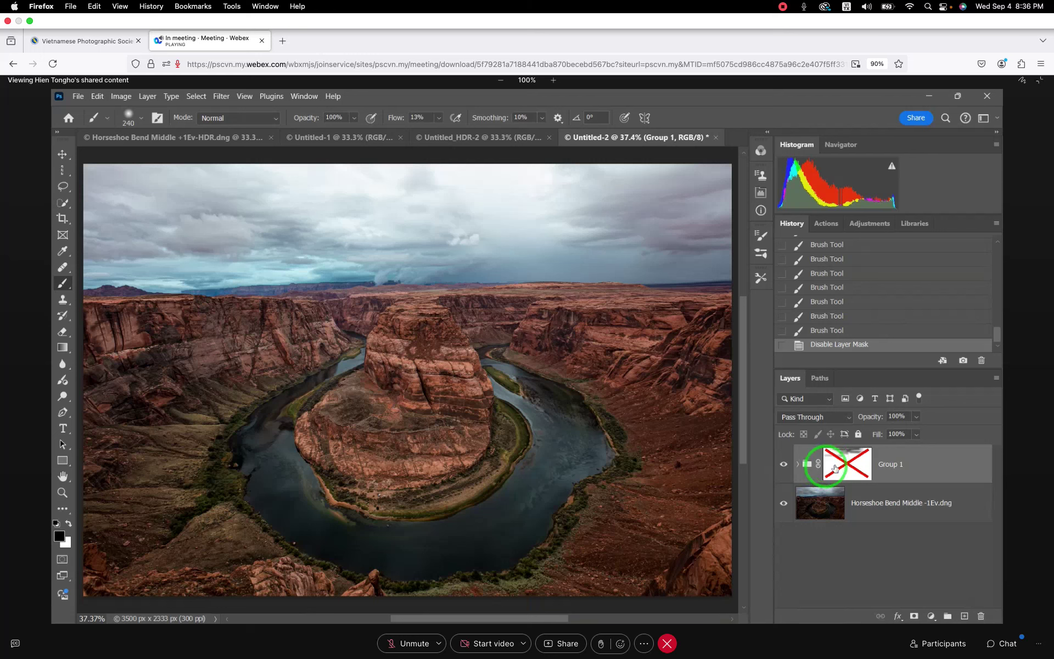
{"action": "left_click", "coordinate": [834, 470], "text": "shift"}
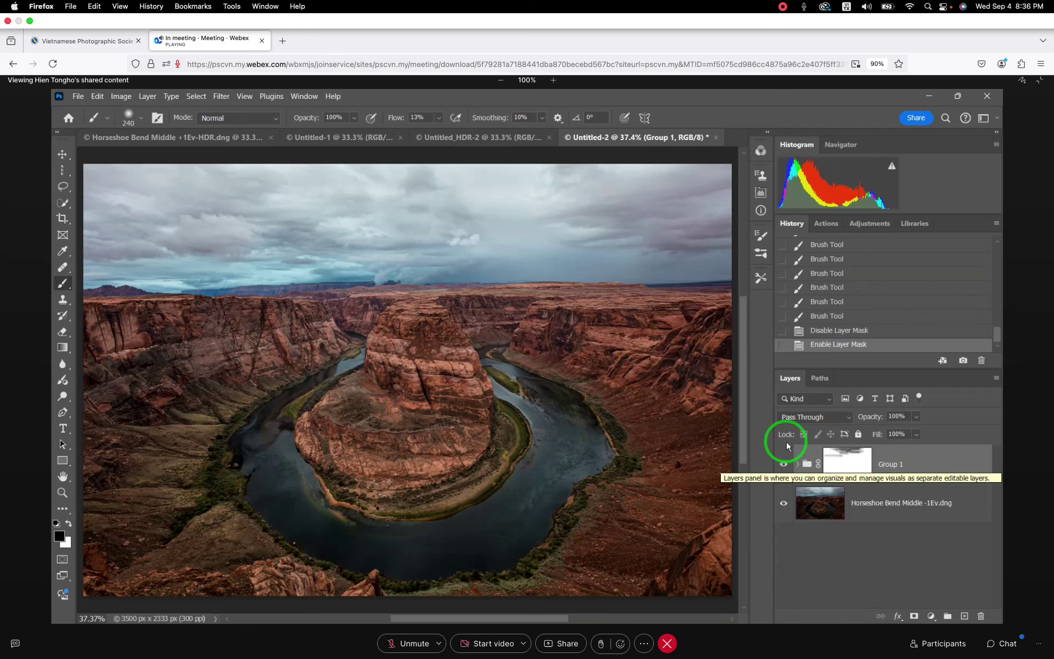
Retest Group 1's Blend If black point, cancel at 0–255, and expand the group to show Horseshoe Bend Middle 0Ev.dng.
{"action": "double_click", "coordinate": [943, 471]}
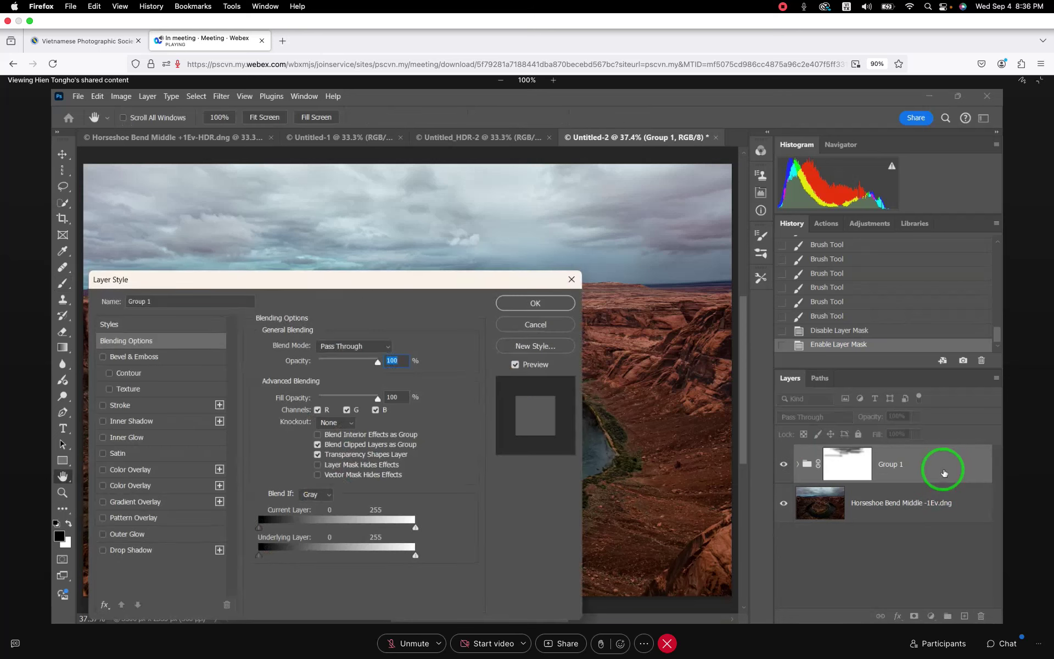
{"action": "mouse_move", "coordinate": [352, 290]}
{"action": "left_mouse_down"}
{"action": "mouse_move", "coordinate": [343, 325]}
{"action": "mouse_move", "coordinate": [459, 376]}
{"action": "mouse_move", "coordinate": [454, 298]}
{"action": "mouse_move", "coordinate": [490, 289]}
{"action": "left_mouse_up"}
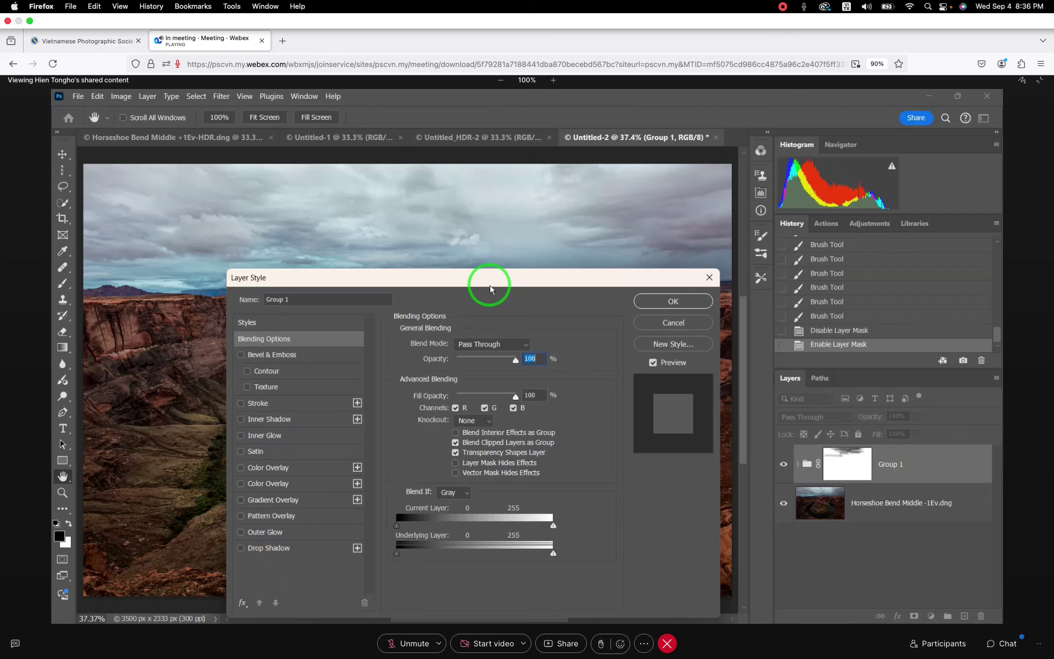
{"action": "mouse_move", "coordinate": [397, 526]}
{"action": "left_mouse_down"}
{"action": "mouse_move", "coordinate": [459, 525]}
{"action": "mouse_move", "coordinate": [423, 522]}
{"action": "left_mouse_up"}
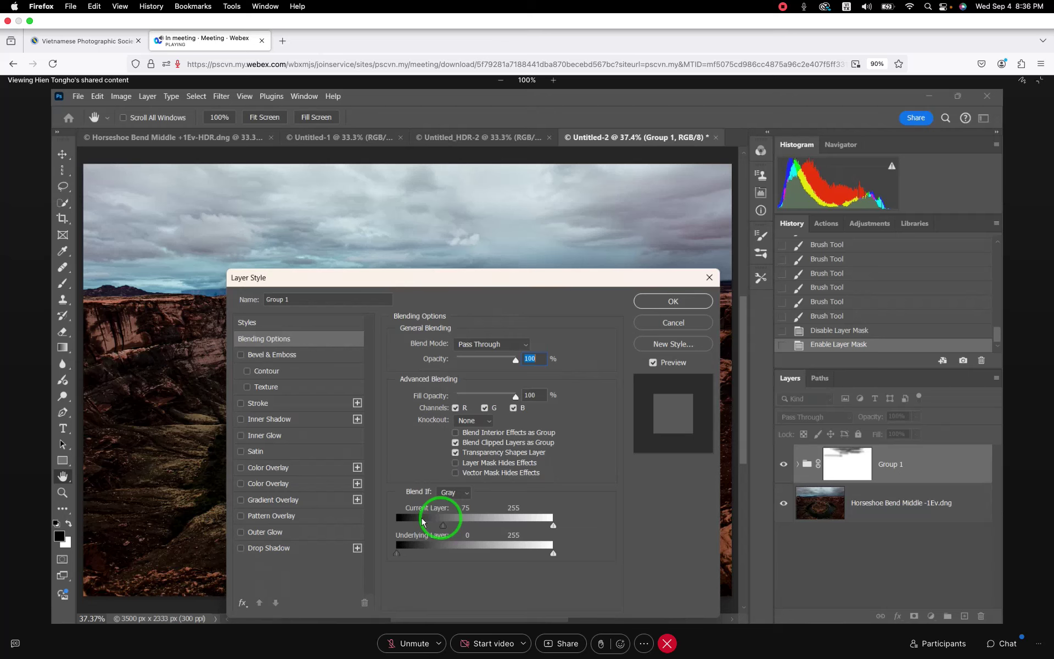
{"action": "left_click_drag", "start_coordinate": [423, 521], "coordinate": [378, 523]}
{"action": "left_click", "coordinate": [662, 321]}
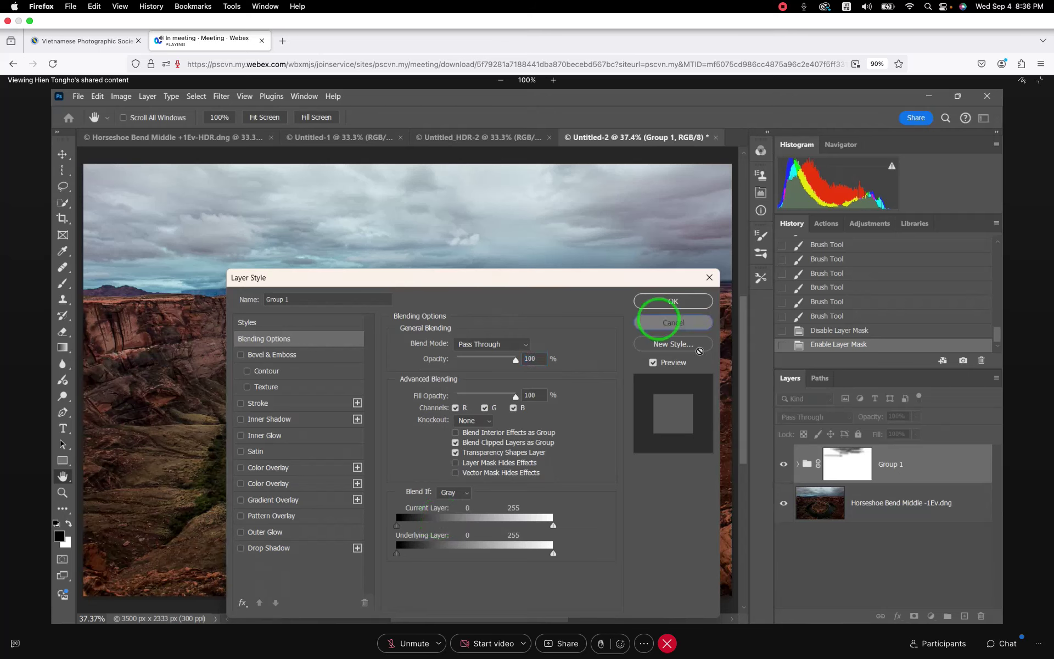
{"action": "left_click", "coordinate": [792, 467]}
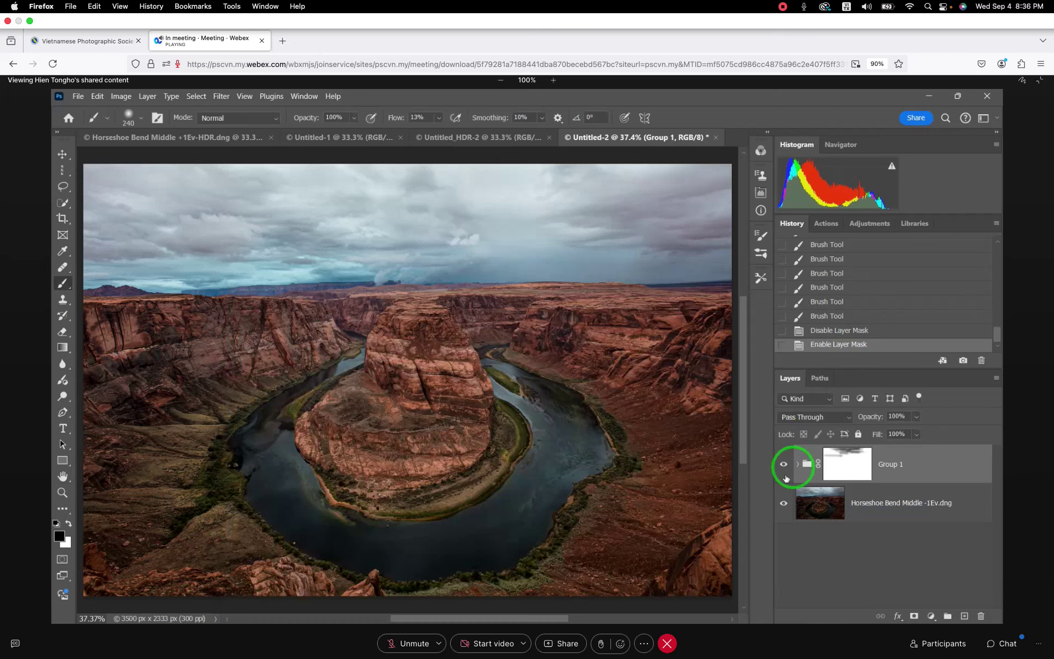
{"action": "left_click", "coordinate": [798, 465]}
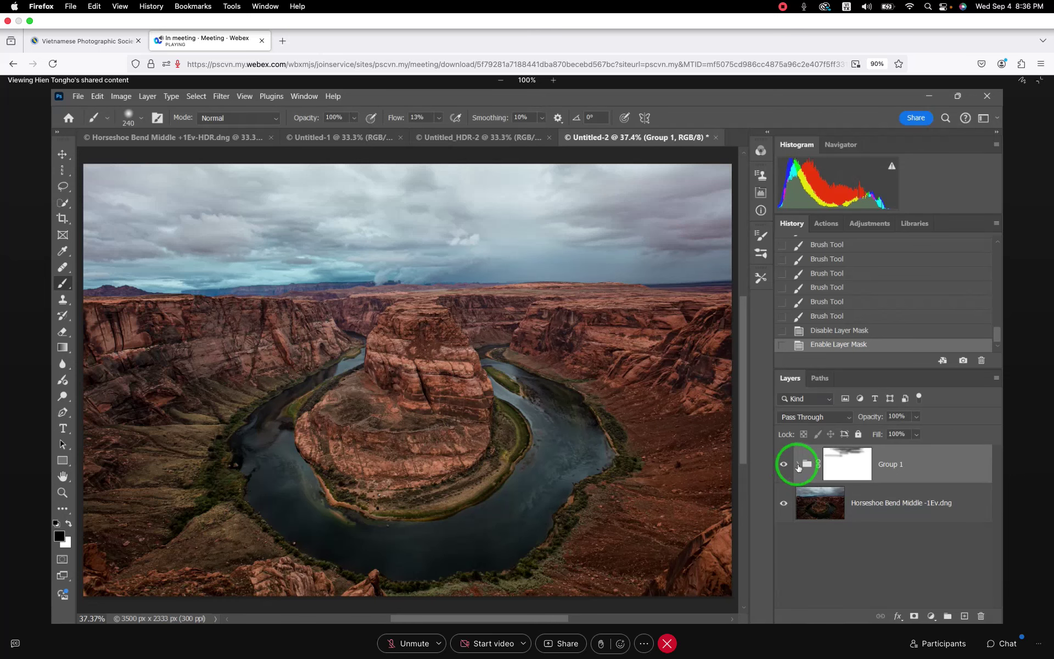
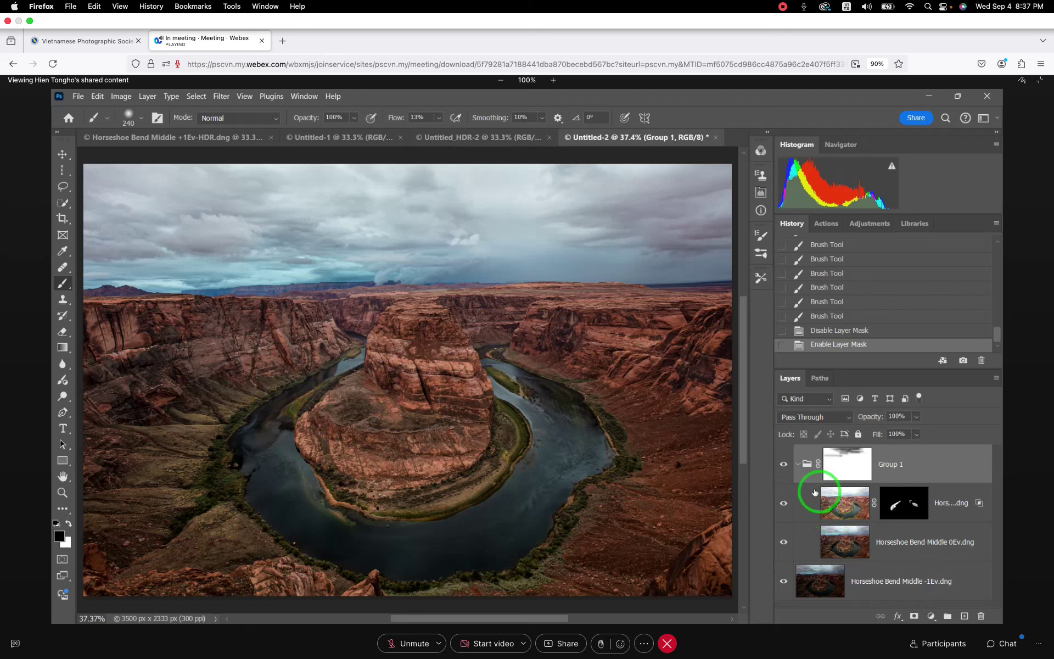
Expand Group 1 and scroll through the Layers panel to review the exposure layers.
{"action": "left_click", "coordinate": [799, 464]}
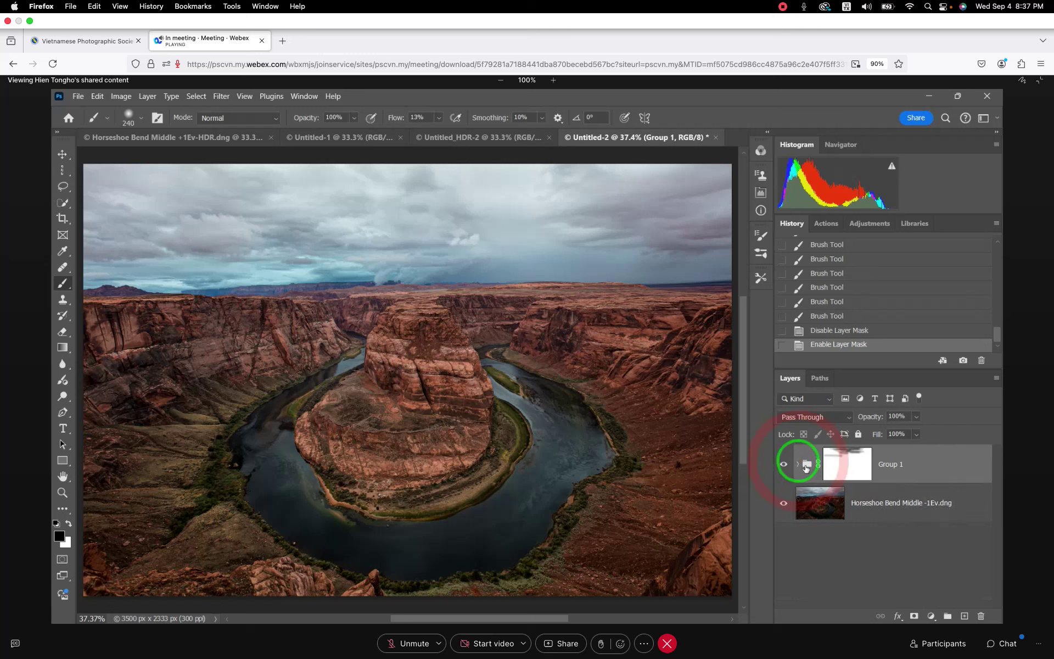
{"action": "left_click", "coordinate": [799, 464]}
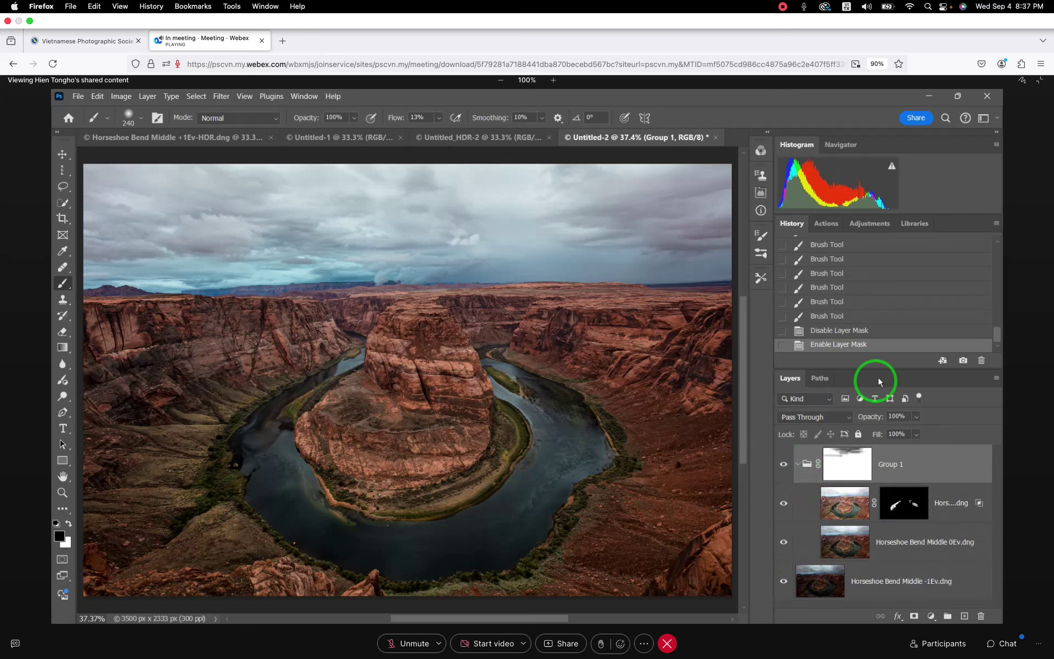
{"action": "scroll", "coordinate": [873, 327], "scroll_direction": "up", "scroll_amount": 2}
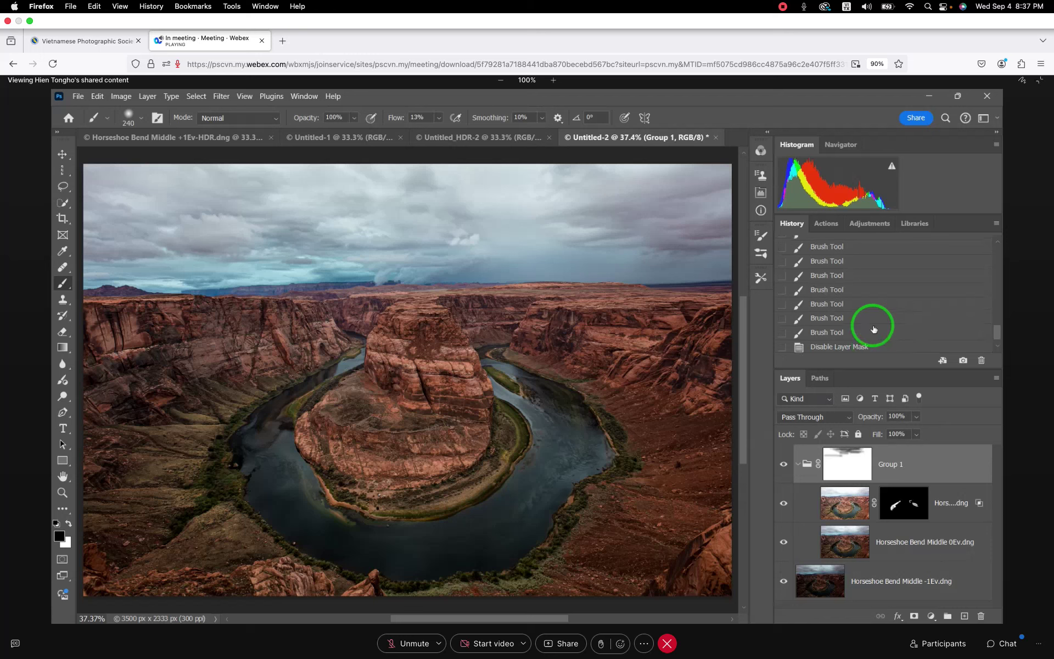
{"action": "scroll", "coordinate": [874, 329], "scroll_direction": "up", "scroll_amount": 2}
{"action": "scroll", "coordinate": [873, 328], "scroll_direction": "up", "scroll_amount": 2}
{"action": "scroll", "coordinate": [874, 328], "scroll_direction": "up", "scroll_amount": 3}
{"action": "scroll", "coordinate": [873, 328], "scroll_direction": "up", "scroll_amount": 3}
{"action": "scroll", "coordinate": [873, 329], "scroll_direction": "up", "scroll_amount": 3}
{"action": "scroll", "coordinate": [873, 328], "scroll_direction": "up", "scroll_amount": 3}
{"action": "scroll", "coordinate": [873, 328], "scroll_direction": "up", "scroll_amount": 3}
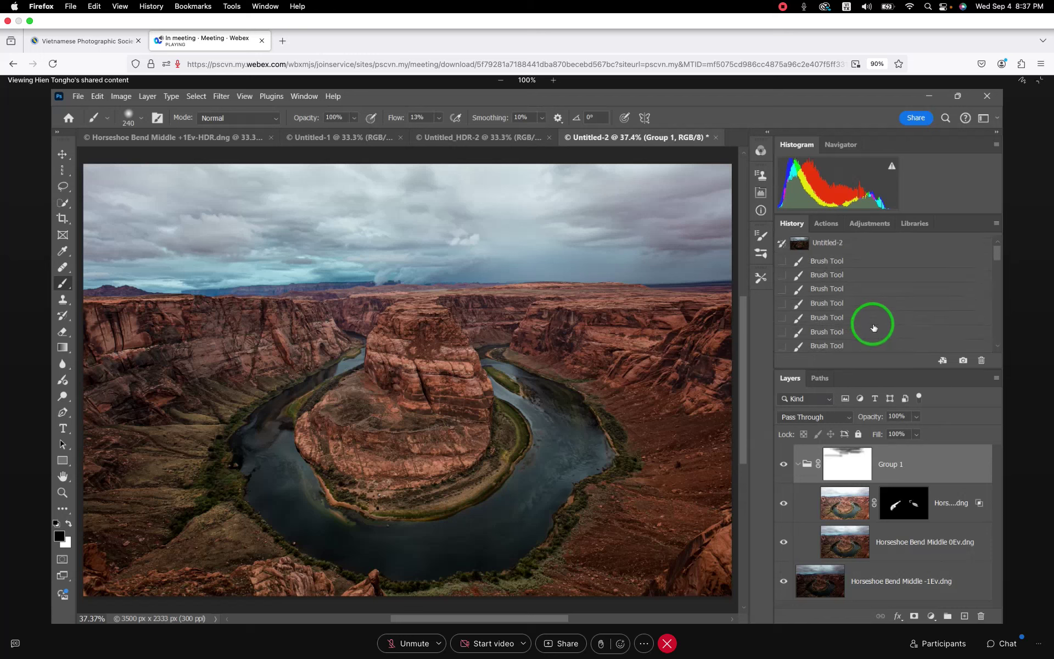
{"action": "scroll", "coordinate": [874, 328], "scroll_direction": "down", "scroll_amount": 2}
{"action": "scroll", "coordinate": [874, 327], "scroll_direction": "down", "scroll_amount": 3}
{"action": "scroll", "coordinate": [875, 326], "scroll_direction": "down", "scroll_amount": 3}
{"action": "scroll", "coordinate": [875, 324], "scroll_direction": "down", "scroll_amount": 3}
{"action": "scroll", "coordinate": [875, 324], "scroll_direction": "down", "scroll_amount": 1}
{"action": "scroll", "coordinate": [876, 324], "scroll_direction": "down", "scroll_amount": 2}
{"action": "scroll", "coordinate": [876, 324], "scroll_direction": "down", "scroll_amount": 1}
{"action": "scroll", "coordinate": [875, 324], "scroll_direction": "down", "scroll_amount": 2}
{"action": "scroll", "coordinate": [876, 324], "scroll_direction": "down", "scroll_amount": 2}
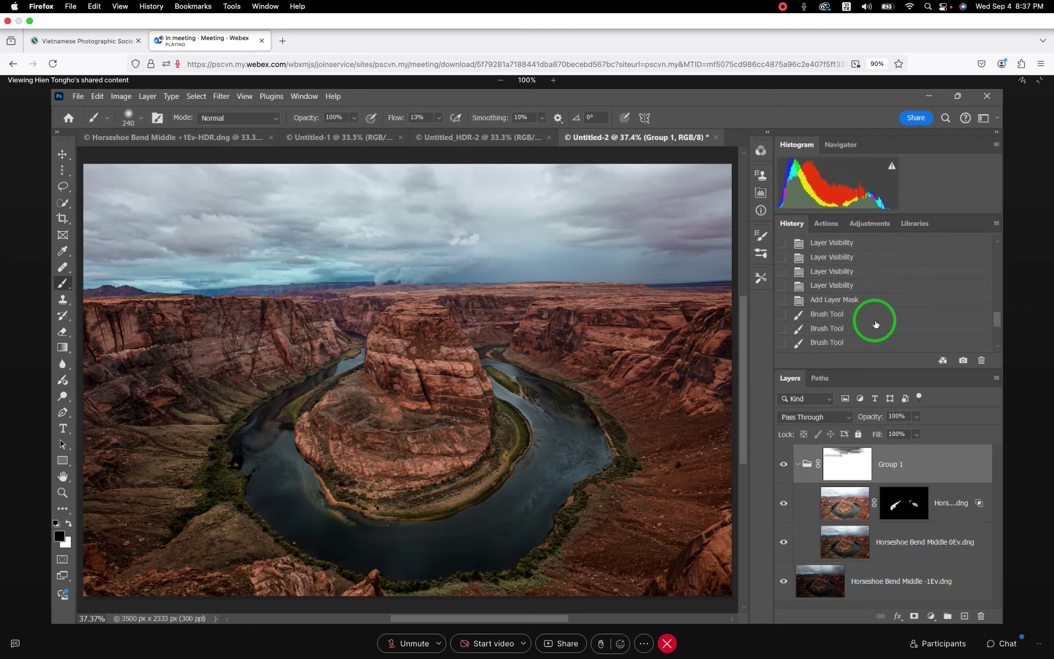
{"action": "scroll", "coordinate": [876, 324], "scroll_direction": "down", "scroll_amount": 2}
{"action": "scroll", "coordinate": [876, 324], "scroll_direction": "down", "scroll_amount": 2}
{"action": "scroll", "coordinate": [875, 324], "scroll_direction": "down", "scroll_amount": 1}
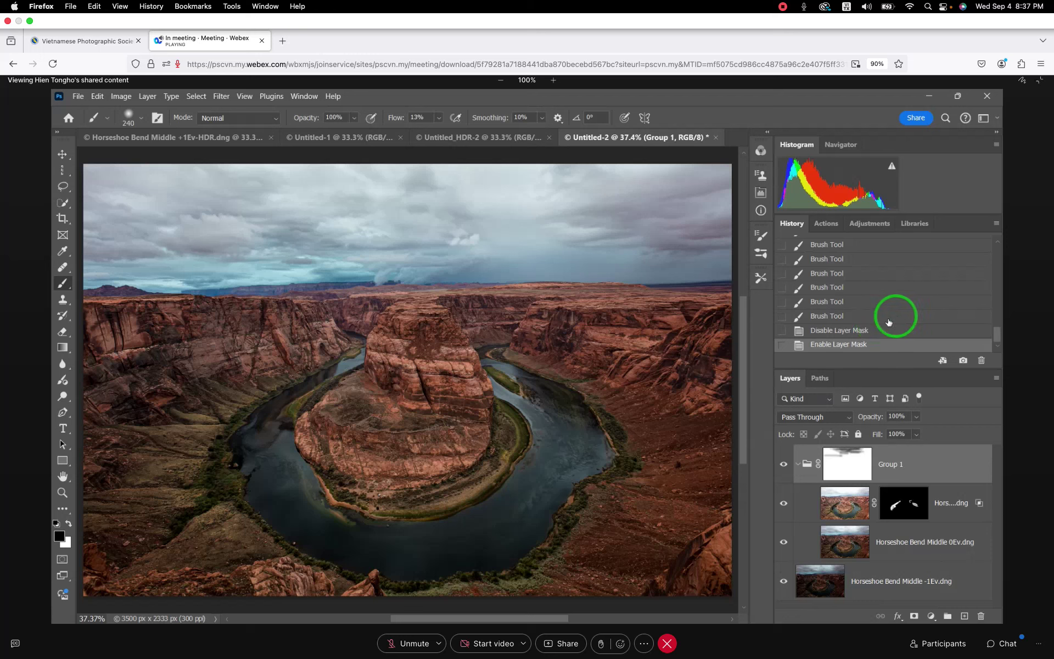
{"action": "mouse_move", "coordinate": [998, 336]}
{"action": "left_mouse_down"}
{"action": "mouse_move", "coordinate": [997, 311]}
{"action": "mouse_move", "coordinate": [1003, 415]}
{"action": "left_mouse_up"}
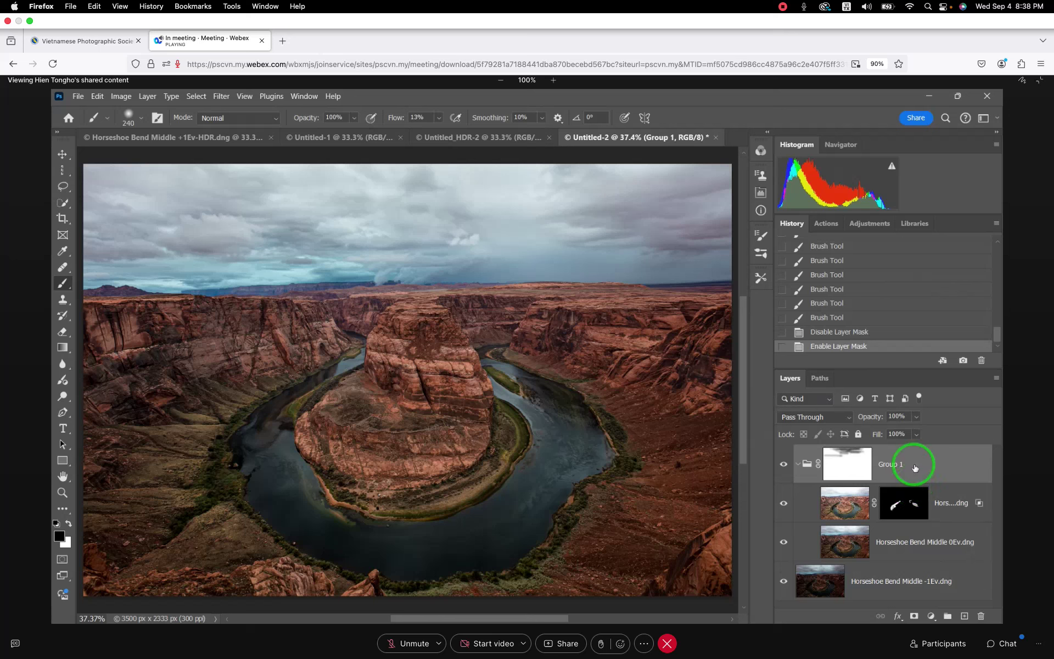
Toggle visibility of Group 1 and the -1Ev layer to compare the exposures.
{"action": "left_click", "coordinate": [782, 466]}
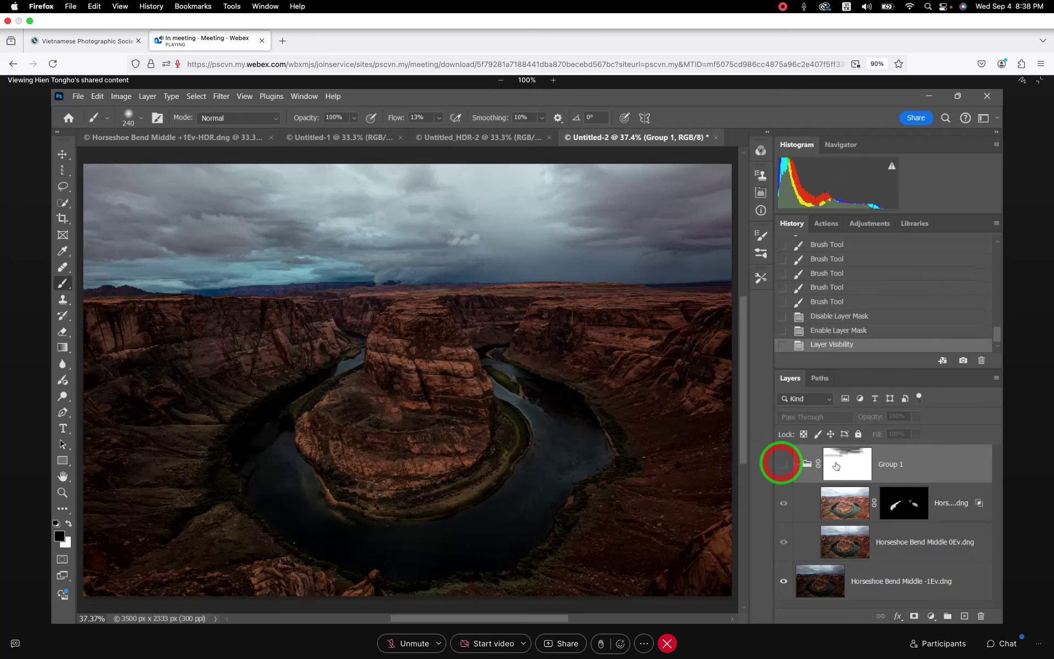
{"action": "left_click", "coordinate": [960, 513]}
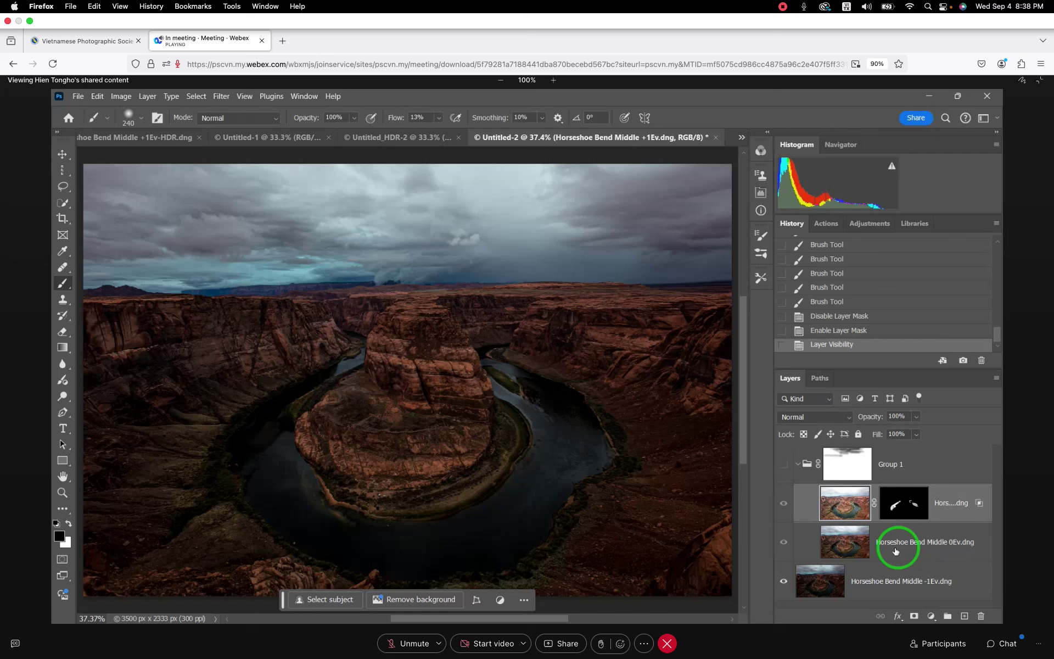
{"action": "left_click", "coordinate": [784, 465]}
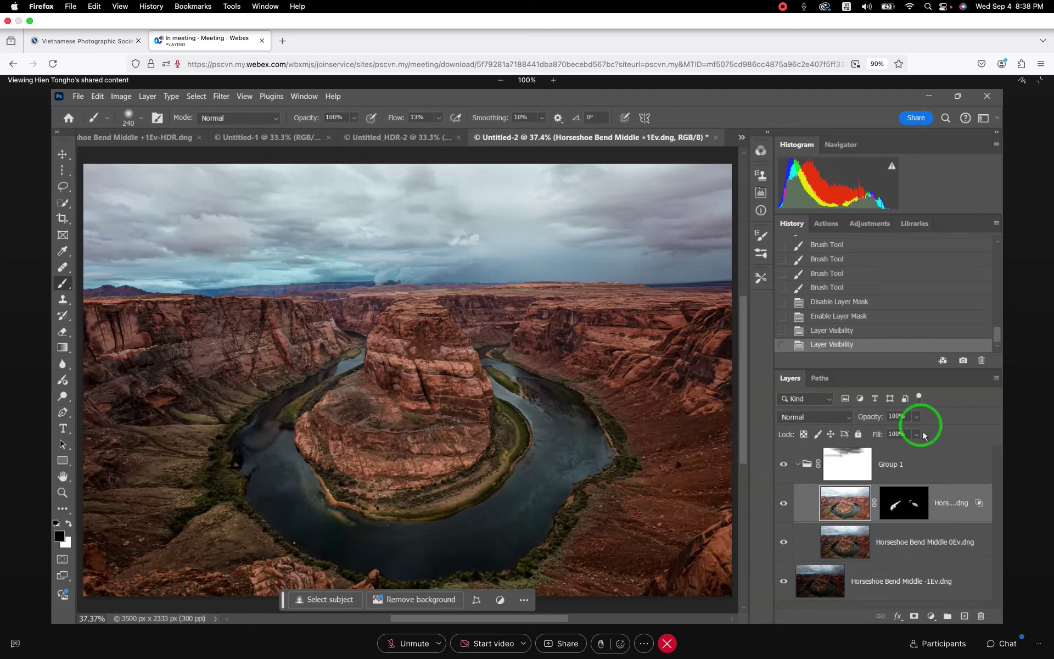
{"action": "left_click", "coordinate": [783, 582]}
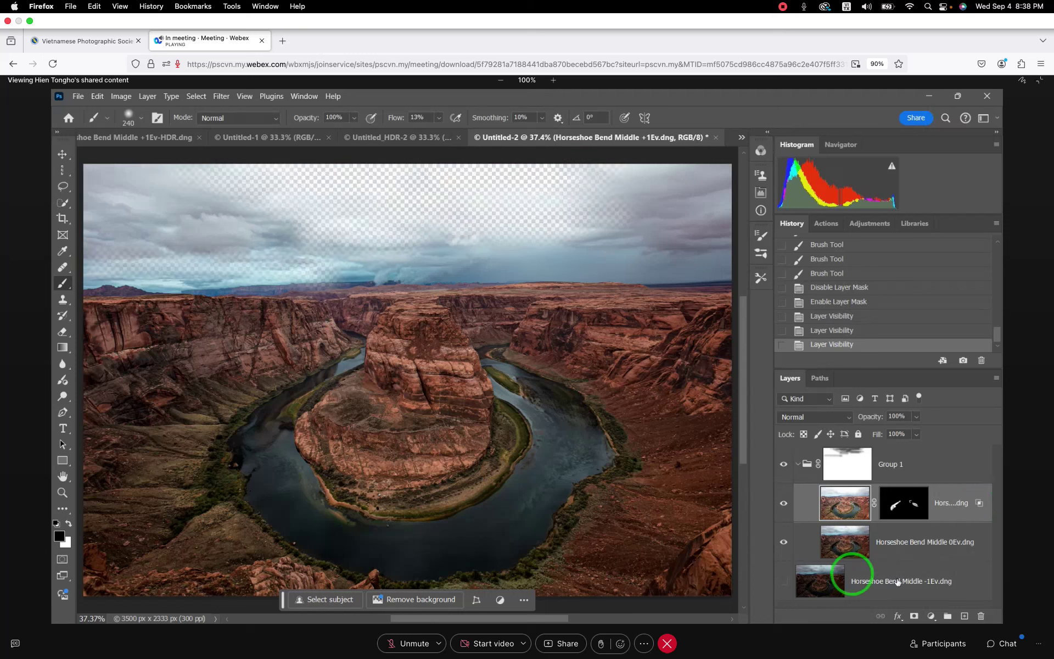
{"action": "left_click", "coordinate": [784, 583]}
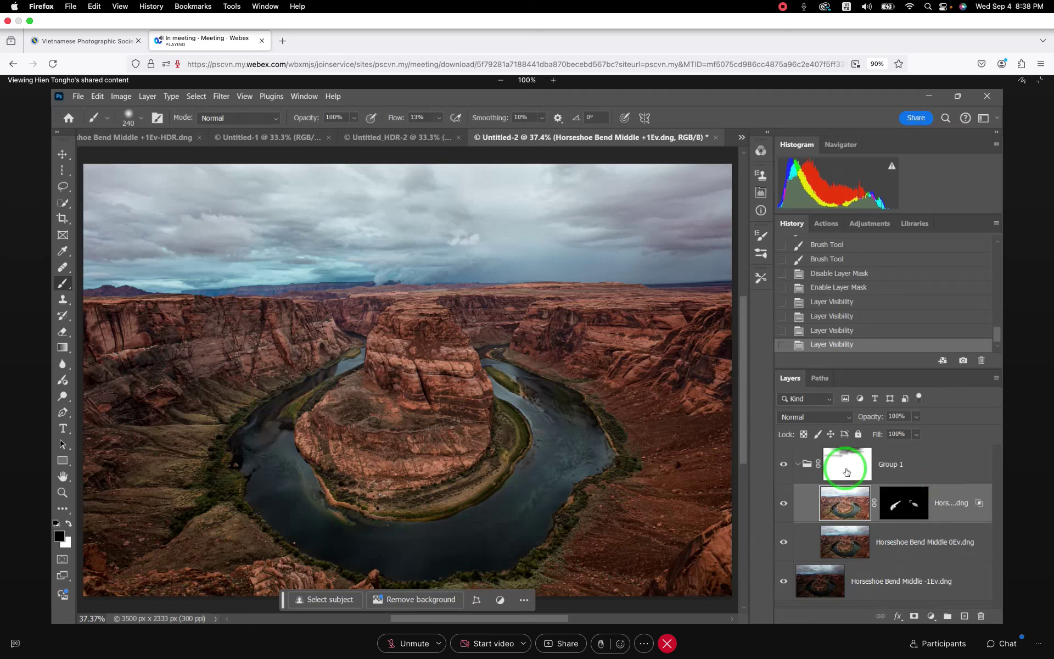
Revert to the History state before Group Layers so the exposures are ungrouped.
{"action": "left_click", "coordinate": [797, 466]}
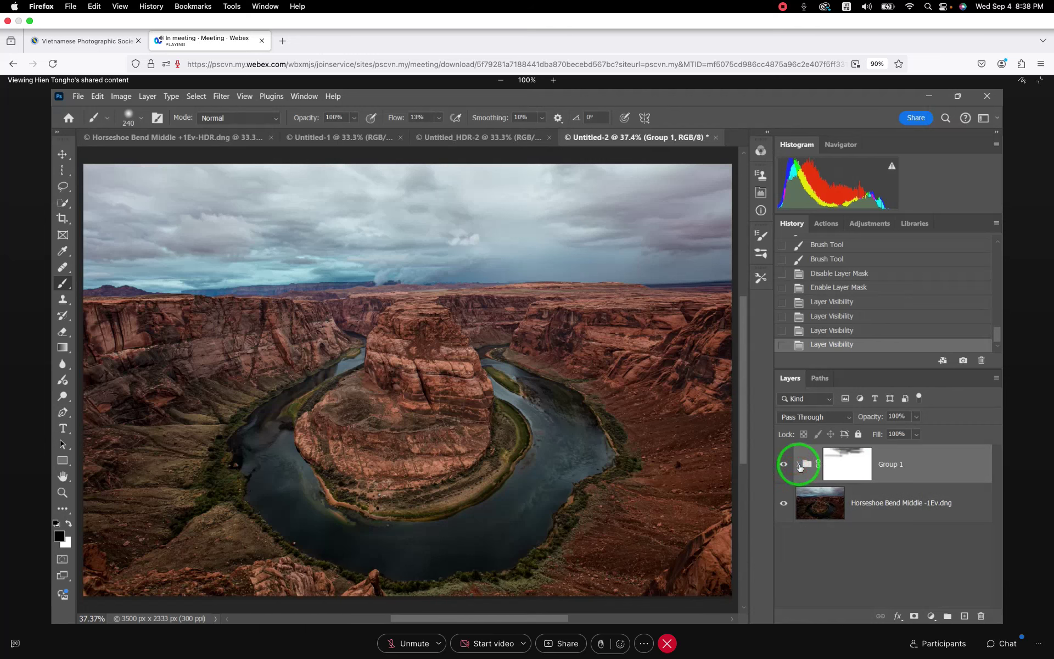
{"action": "left_click", "coordinate": [797, 464]}
{"action": "scroll", "coordinate": [938, 297], "scroll_direction": "up", "scroll_amount": 1}
{"action": "scroll", "coordinate": [938, 296], "scroll_direction": "up", "scroll_amount": 2}
{"action": "scroll", "coordinate": [940, 296], "scroll_direction": "up", "scroll_amount": 2}
{"action": "scroll", "coordinate": [943, 295], "scroll_direction": "up", "scroll_amount": 1}
{"action": "scroll", "coordinate": [943, 294], "scroll_direction": "down", "scroll_amount": 3}
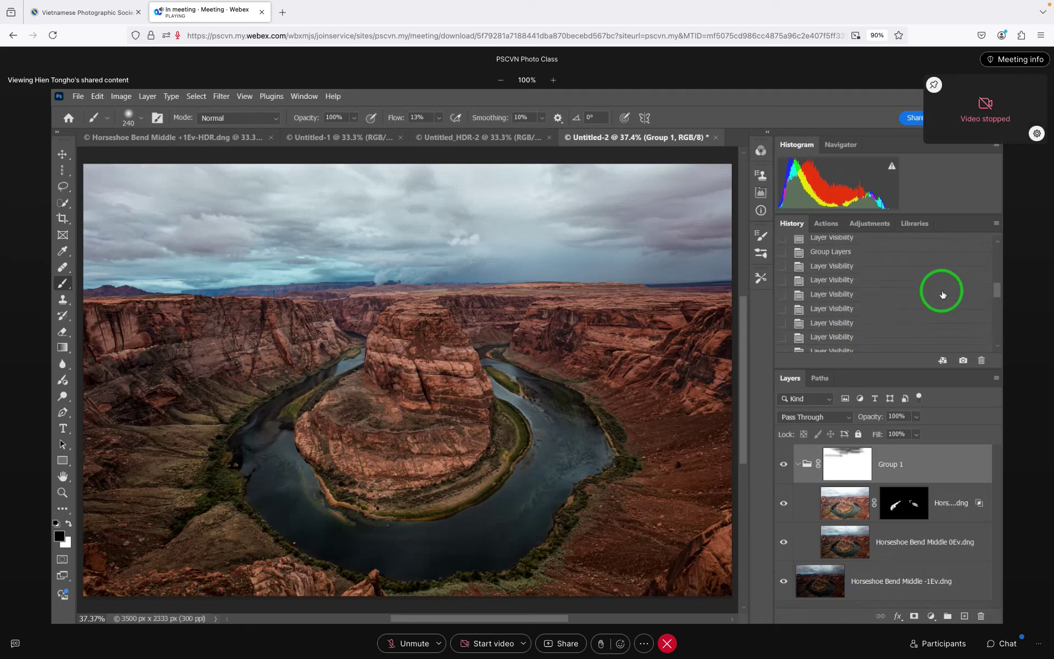
{"action": "left_click", "coordinate": [831, 238]}
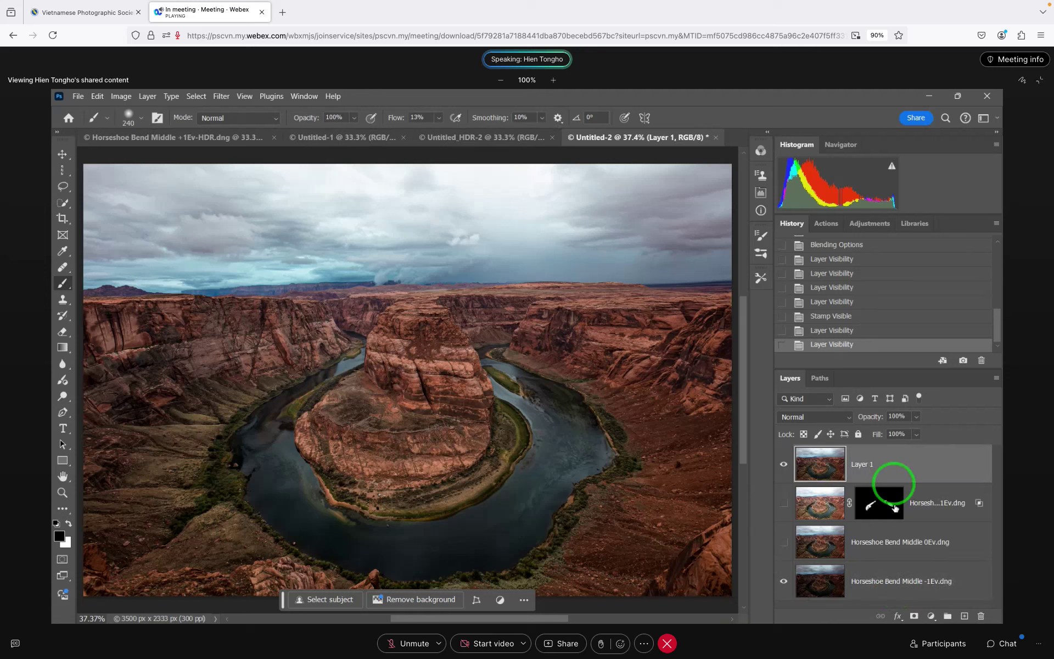
Add a white mask to Layer 1, paint sky strokes on it, and target the mask.
{"action": "left_click", "coordinate": [914, 616]}
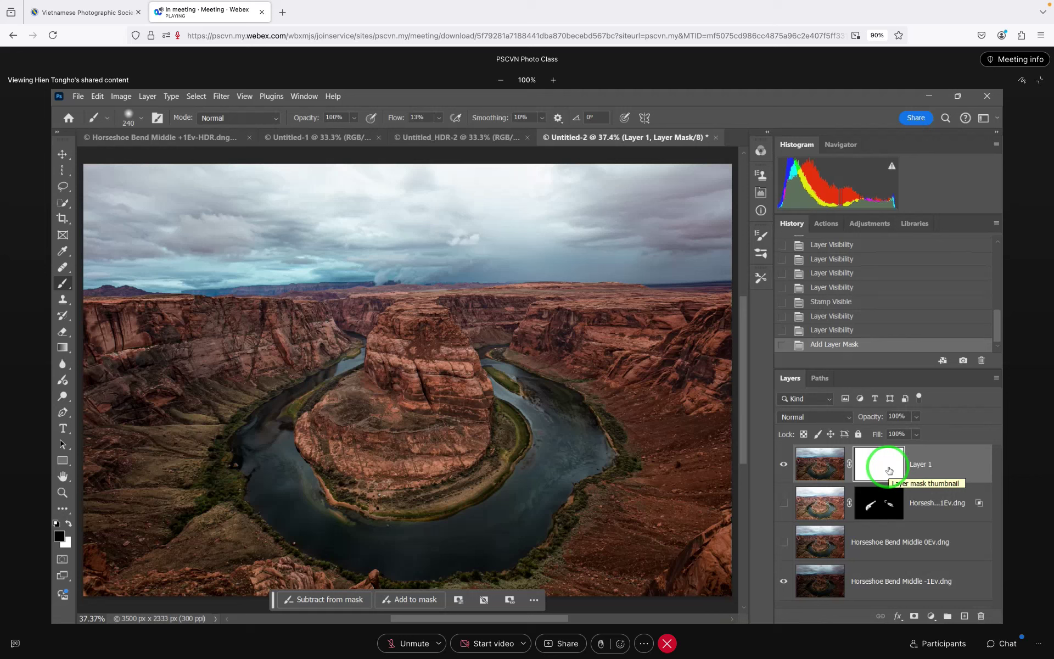
{"action": "left_click_drag", "start_coordinate": [230, 204], "coordinate": [590, 197]}
{"action": "left_click", "coordinate": [552, 185]}
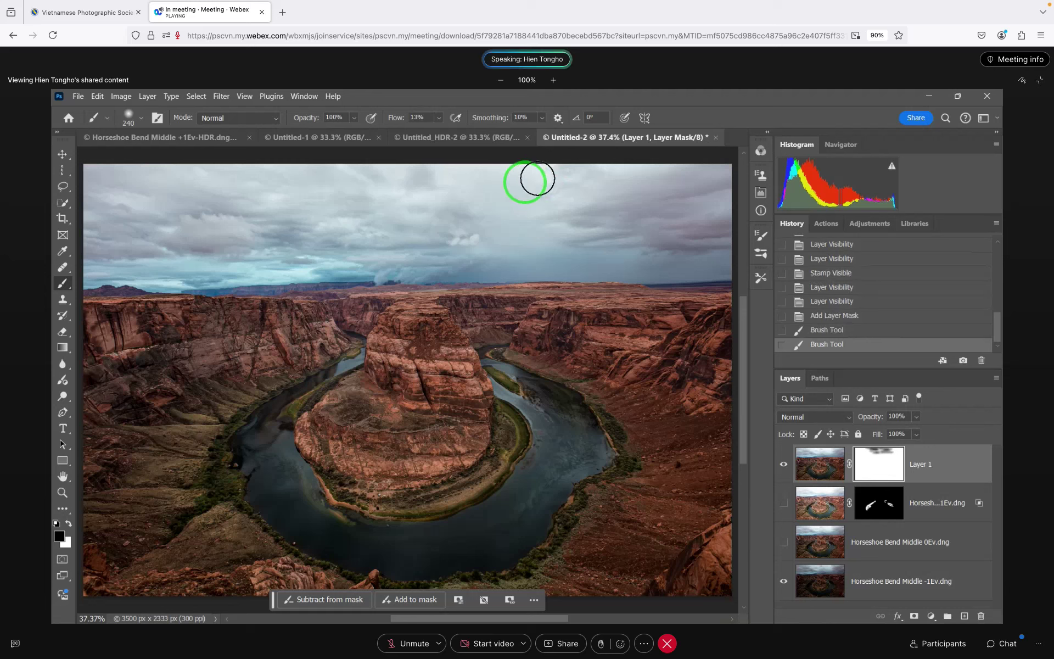
{"action": "left_click", "coordinate": [662, 470]}
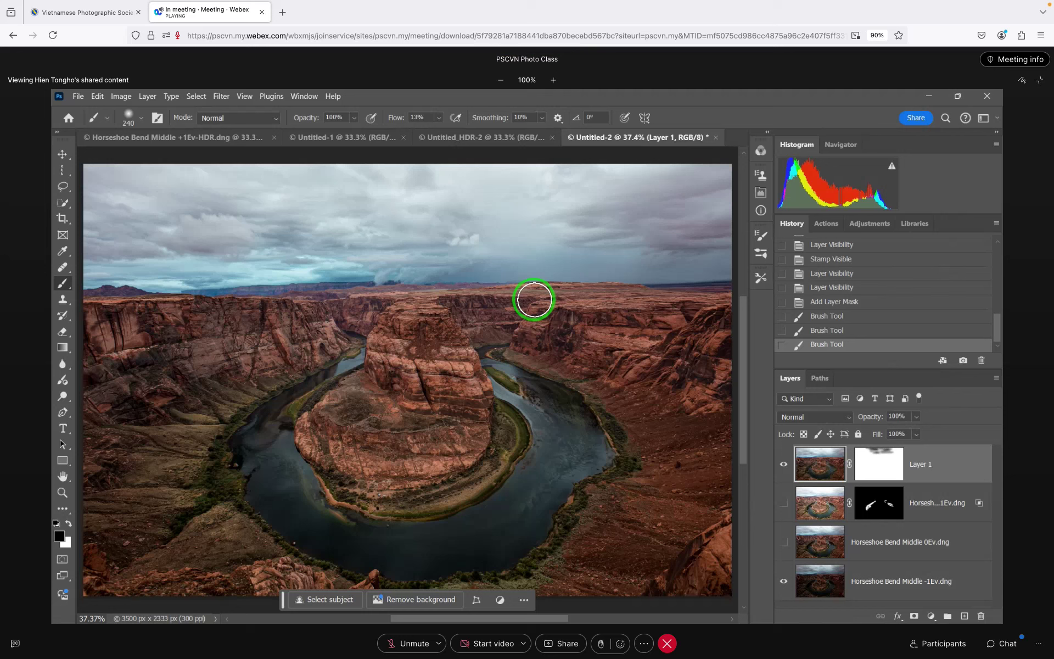
{"action": "left_click", "coordinate": [875, 471]}
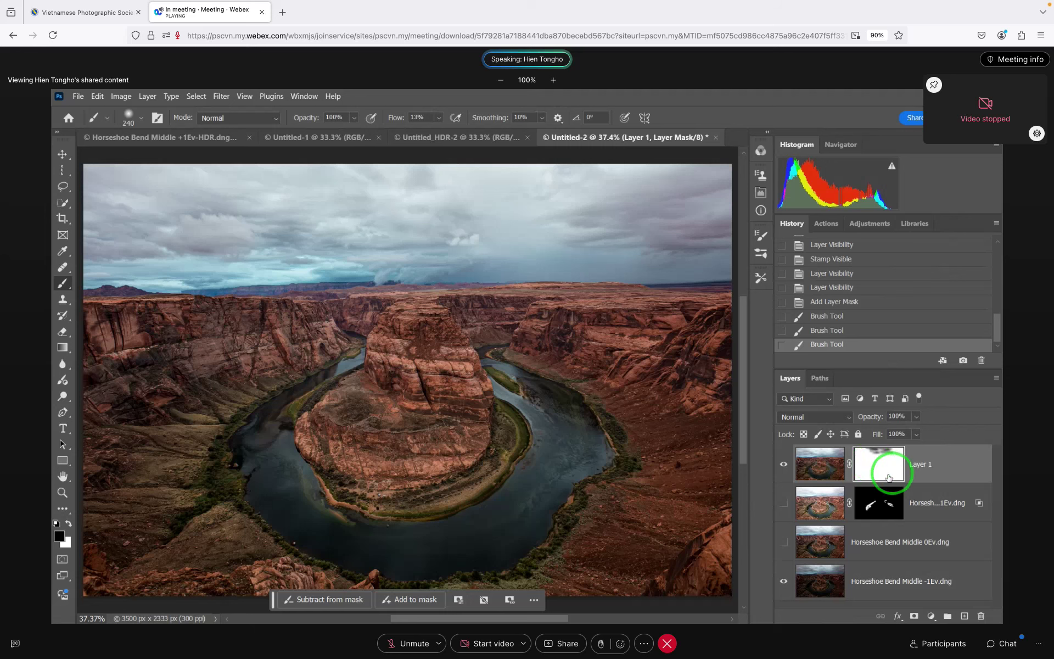
Open Layer 1's blending options and nudge the This Layer Blend If dark slider to 2.
{"action": "left_click", "coordinate": [966, 476]}
{"action": "double_click", "coordinate": [966, 475]}
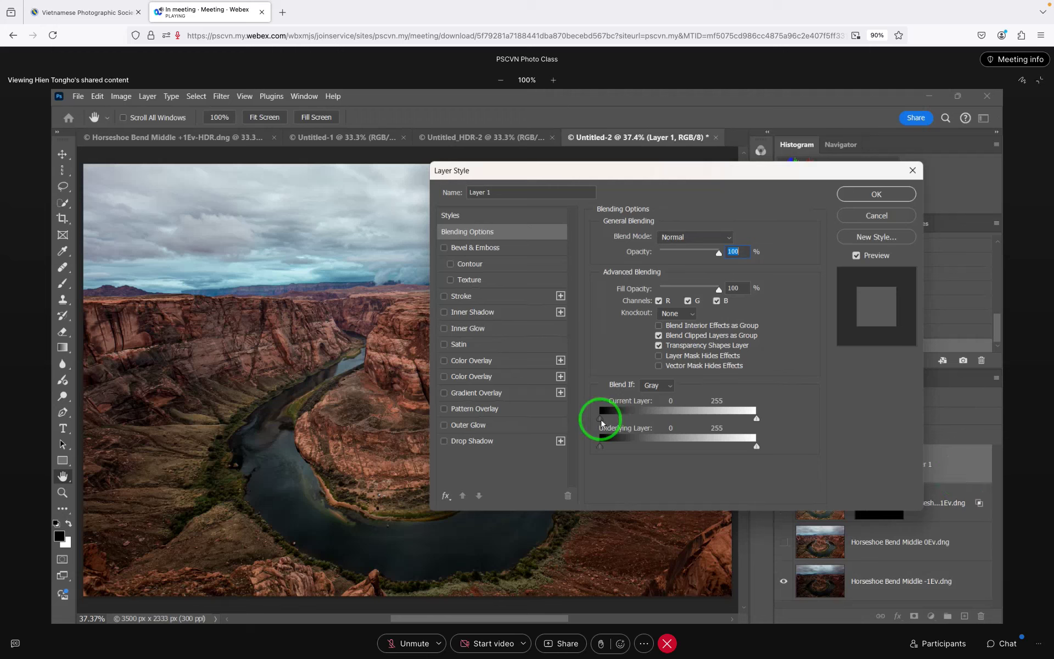
{"action": "left_click_drag", "start_coordinate": [601, 422], "coordinate": [619, 423]}
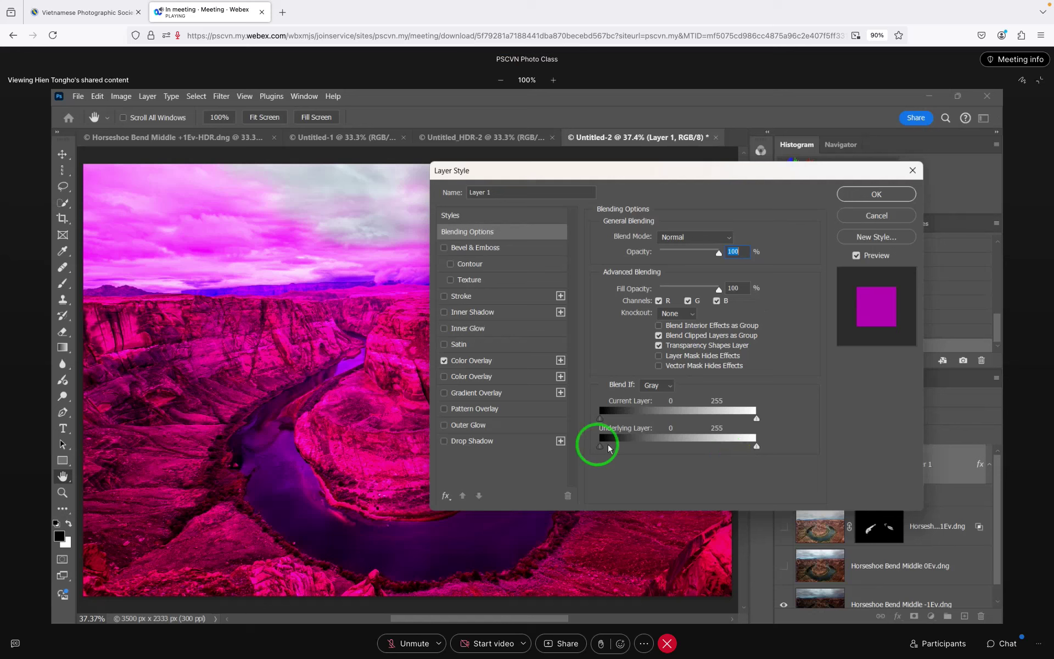
Test Underlying Layer Blend If dark and bright ranges, then restore the highlight slider to 255.
{"action": "mouse_move", "coordinate": [608, 447]}
{"action": "left_mouse_down"}
{"action": "mouse_move", "coordinate": [619, 448]}
{"action": "mouse_move", "coordinate": [584, 452]}
{"action": "left_mouse_up"}
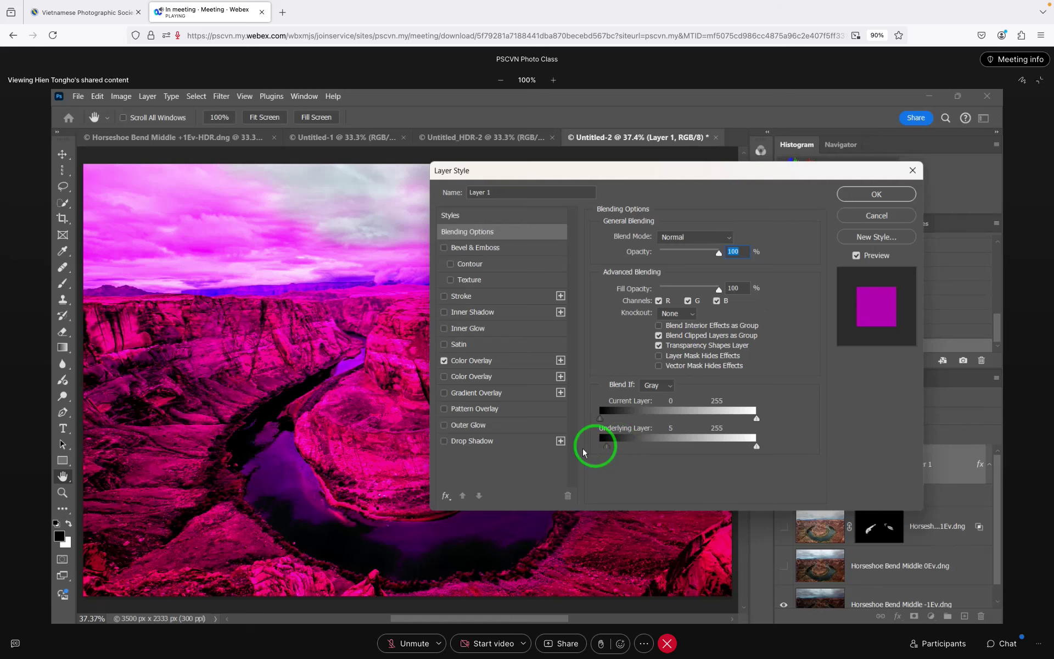
{"action": "left_click_drag", "start_coordinate": [756, 446], "coordinate": [708, 450]}
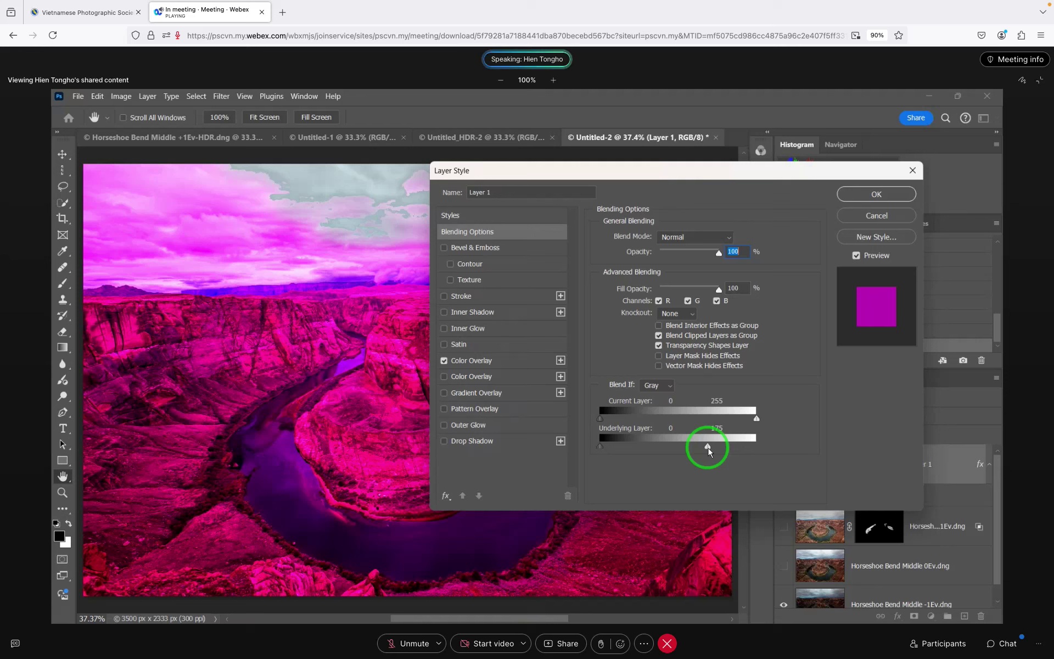
{"action": "left_click_drag", "start_coordinate": [707, 448], "coordinate": [756, 443]}
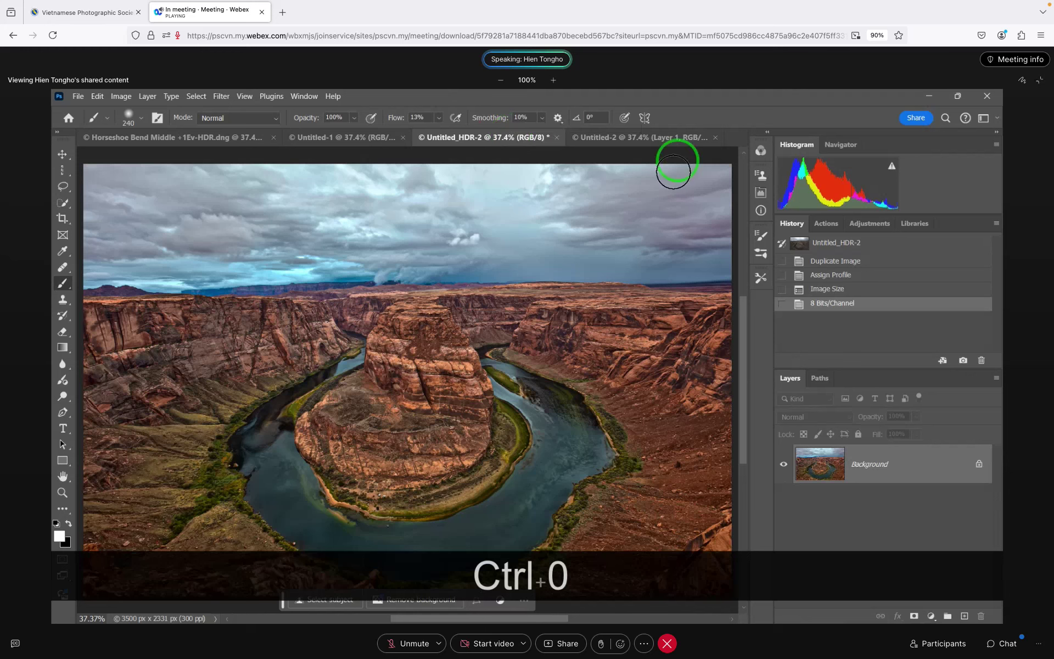
{"action": "left_click", "coordinate": [669, 144]}
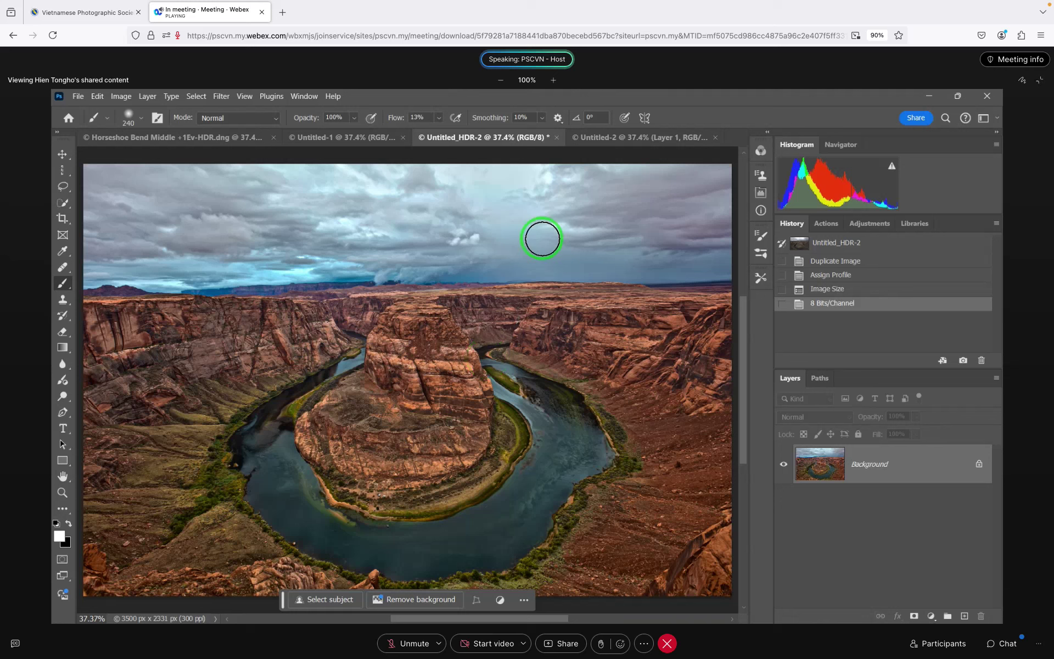
In Untitled-2, paint a stroke on Layer 1's mask over the canyon.
{"action": "left_click", "coordinate": [624, 141]}
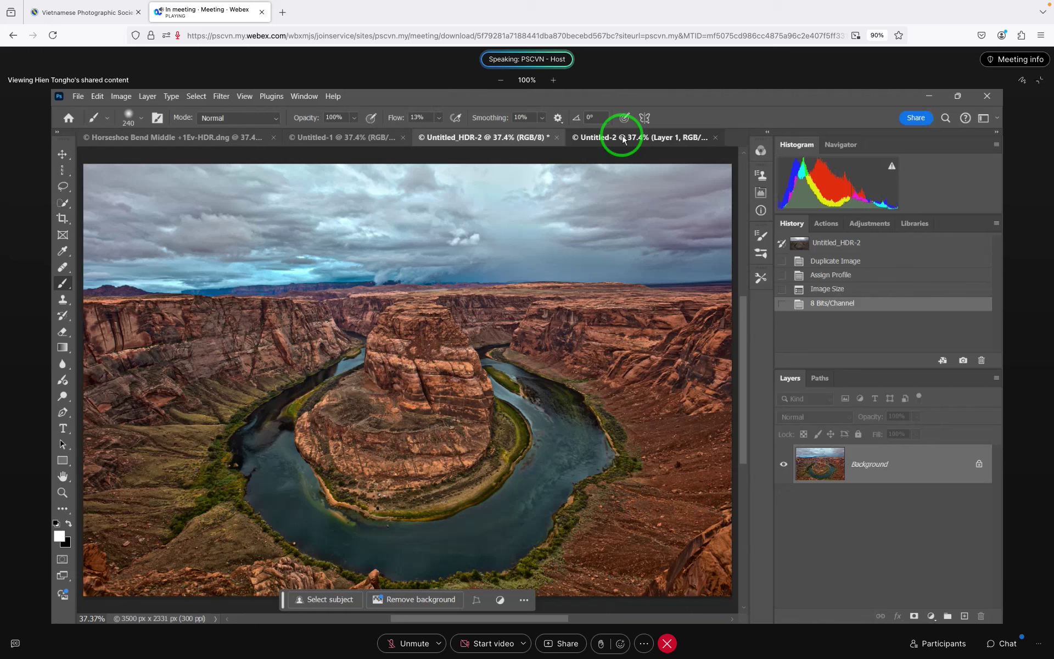
{"action": "left_click", "coordinate": [624, 141]}
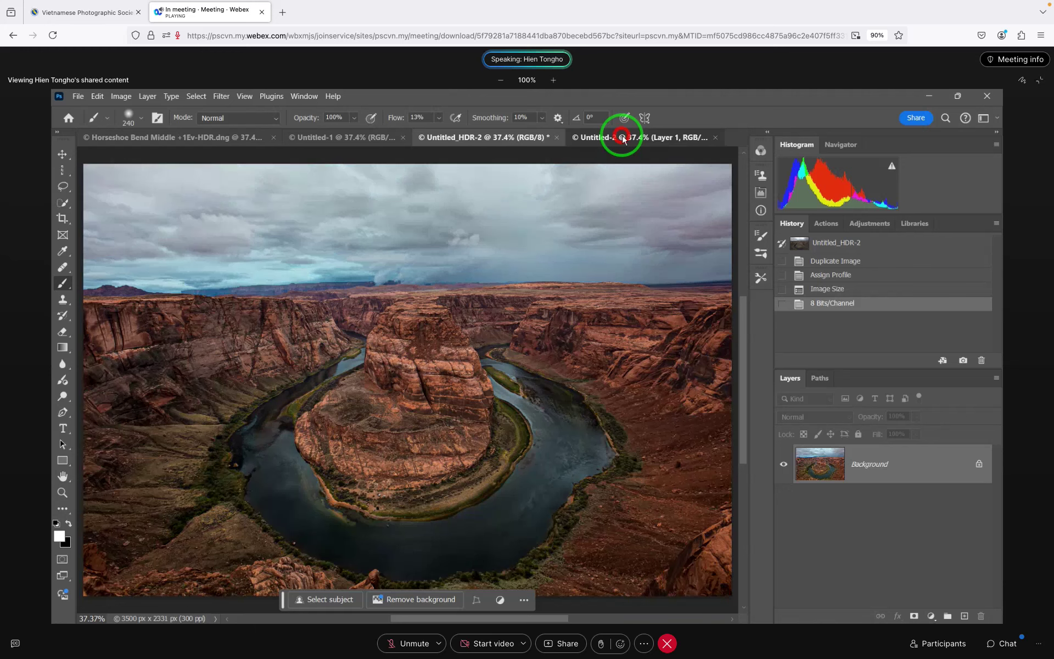
{"action": "left_click_drag", "start_coordinate": [656, 316], "coordinate": [630, 314]}
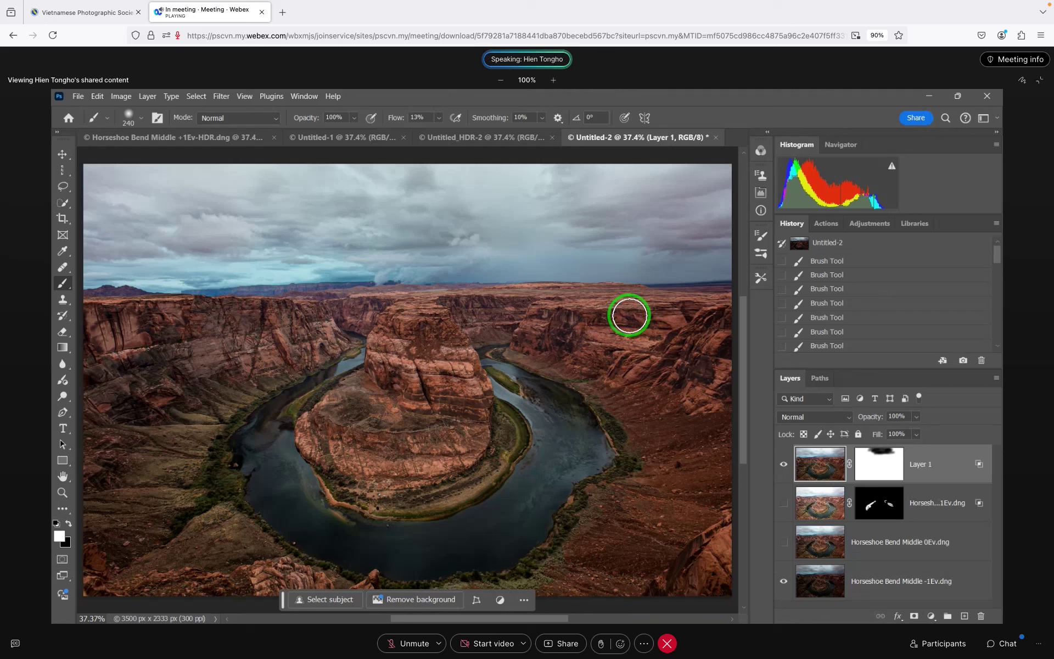
{"action": "left_click_drag", "start_coordinate": [630, 314], "coordinate": [618, 321]}
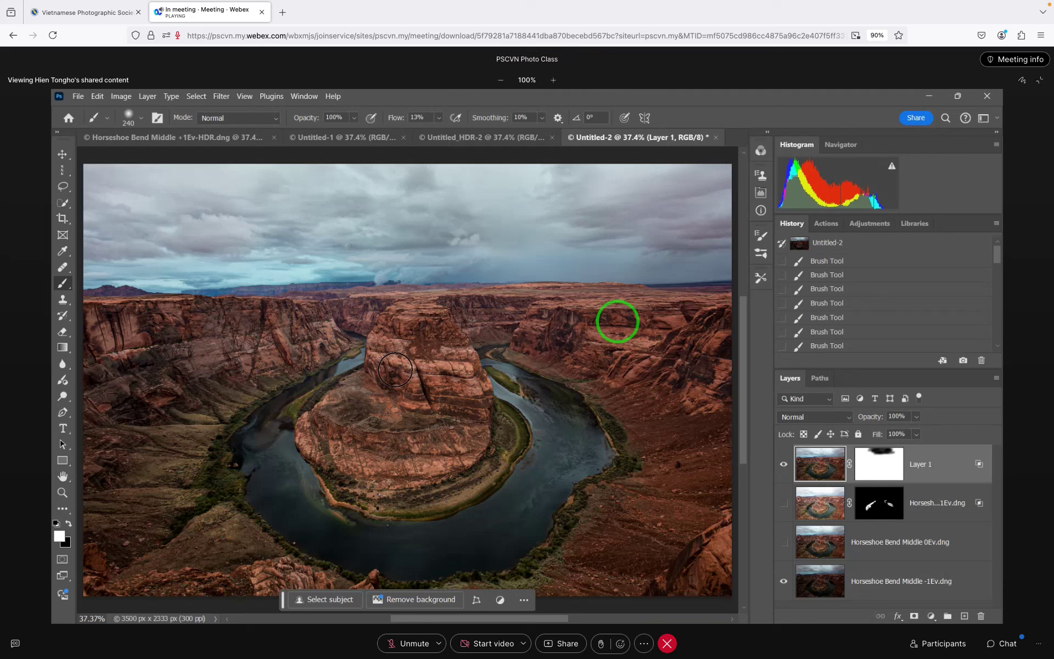
Zoom in on the river and switch between Untitled_HDR-2 and Untitled-2 to compare them.
{"action": "left_click", "coordinate": [476, 142]}
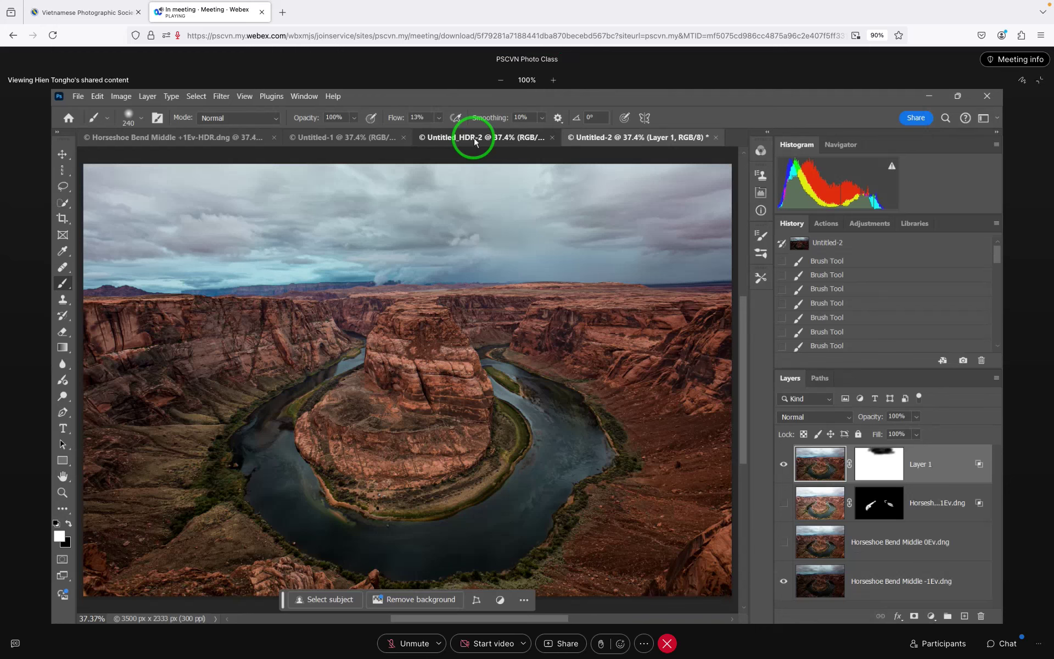
{"action": "left_click", "coordinate": [475, 140]}
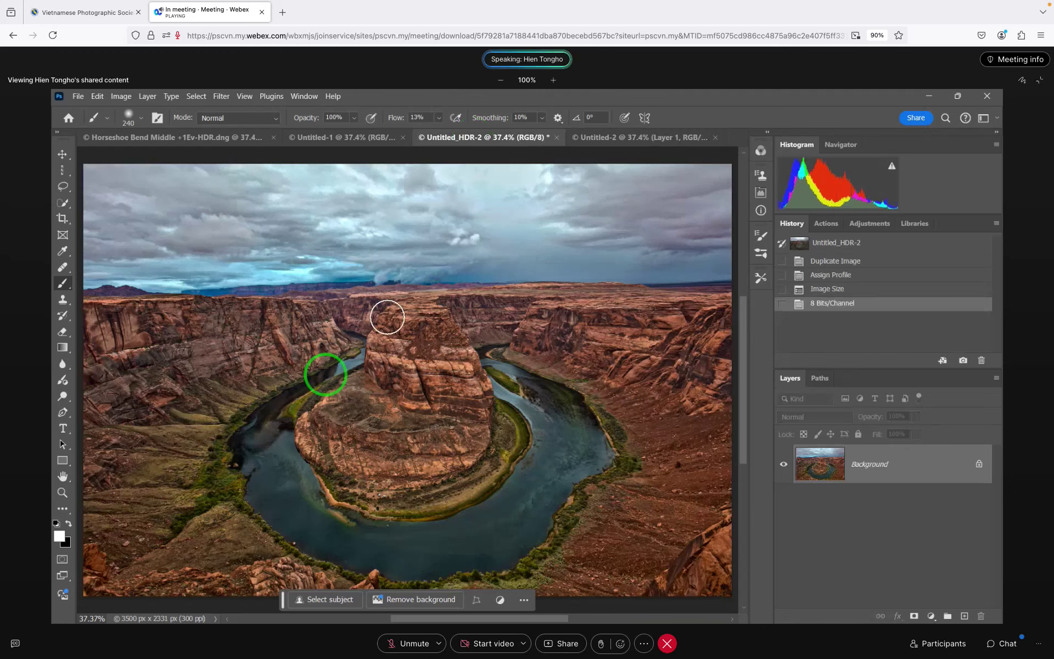
{"action": "scroll", "coordinate": [329, 373], "scroll_direction": "up", "scroll_amount": 5}
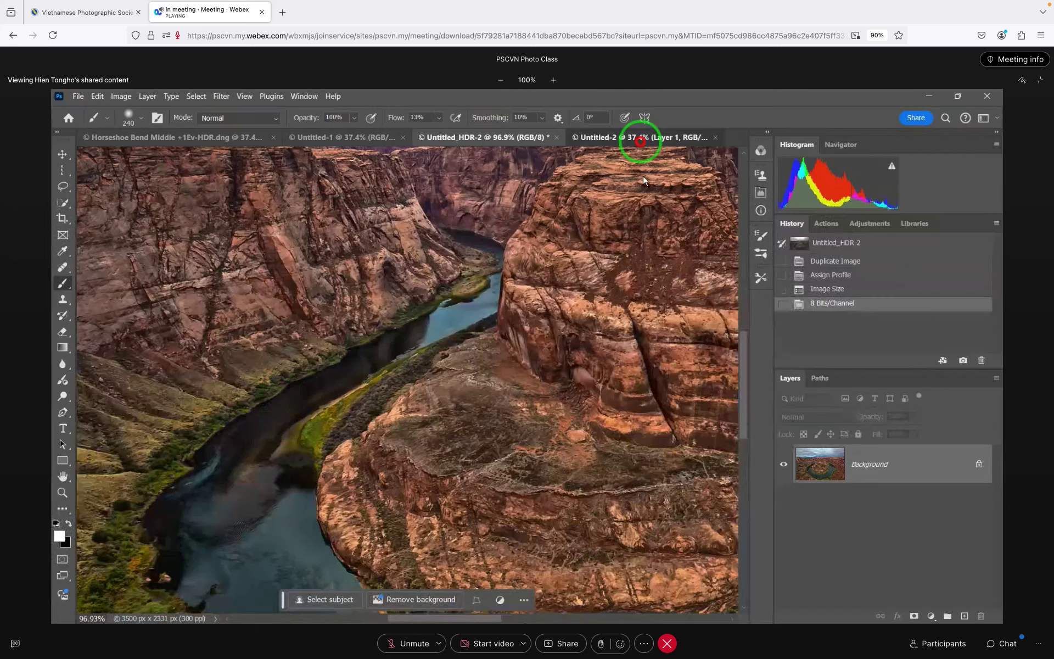
{"action": "left_click", "coordinate": [642, 138]}
{"action": "scroll", "coordinate": [281, 430], "scroll_direction": "up", "scroll_amount": 3}
{"action": "scroll", "coordinate": [281, 430], "scroll_direction": "up", "scroll_amount": 1}
{"action": "scroll", "coordinate": [281, 431], "scroll_direction": "up", "scroll_amount": 1}
{"action": "scroll", "coordinate": [281, 432], "scroll_direction": "up", "scroll_amount": 1}
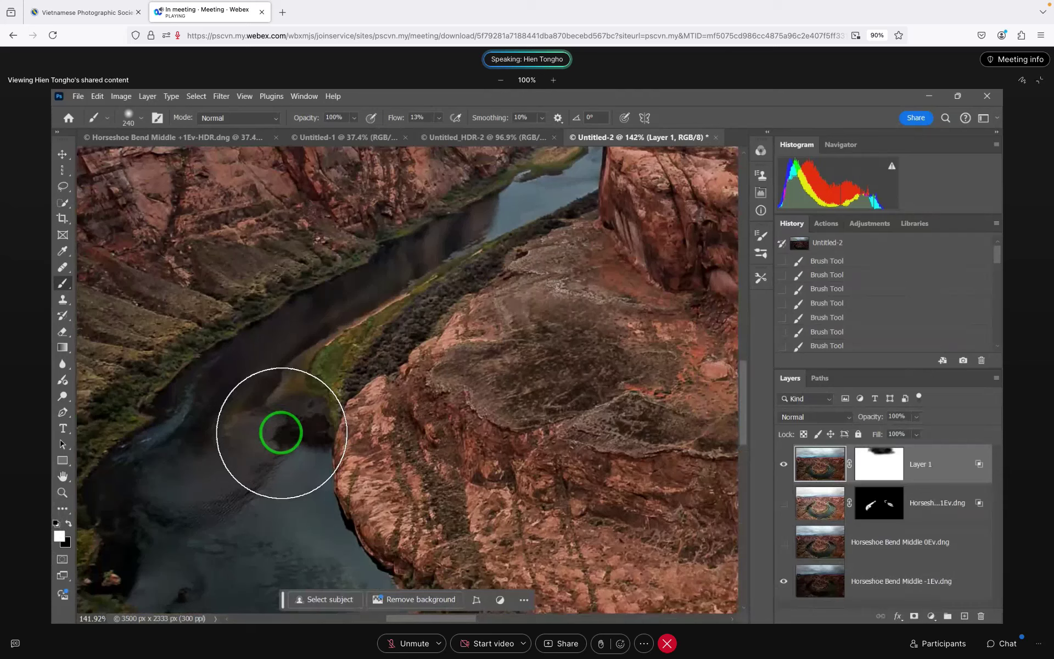
{"action": "left_click", "coordinate": [497, 137]}
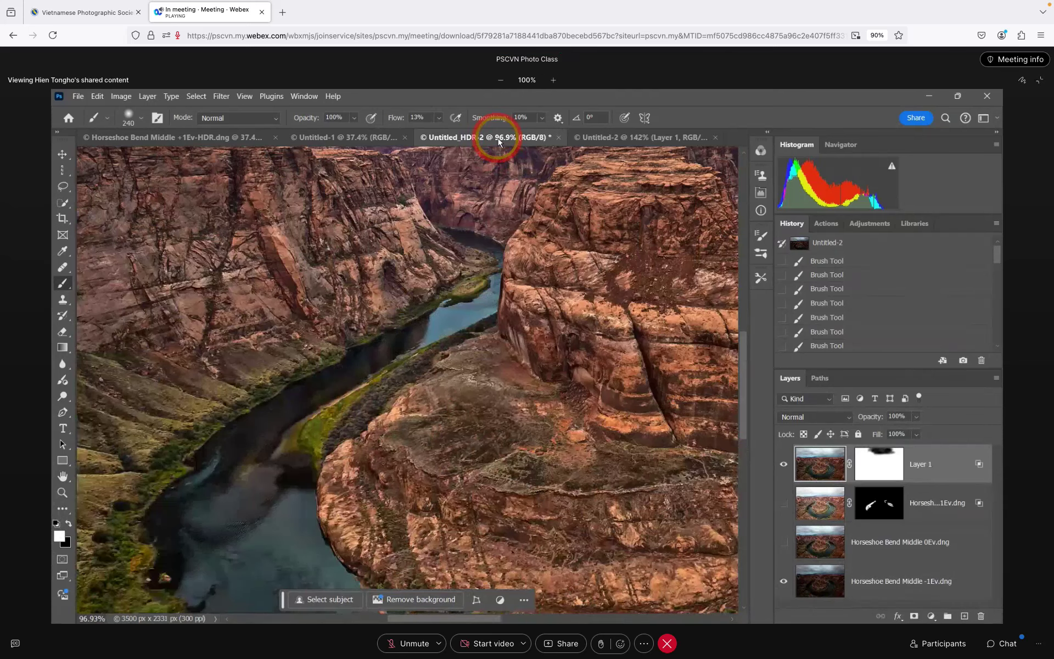
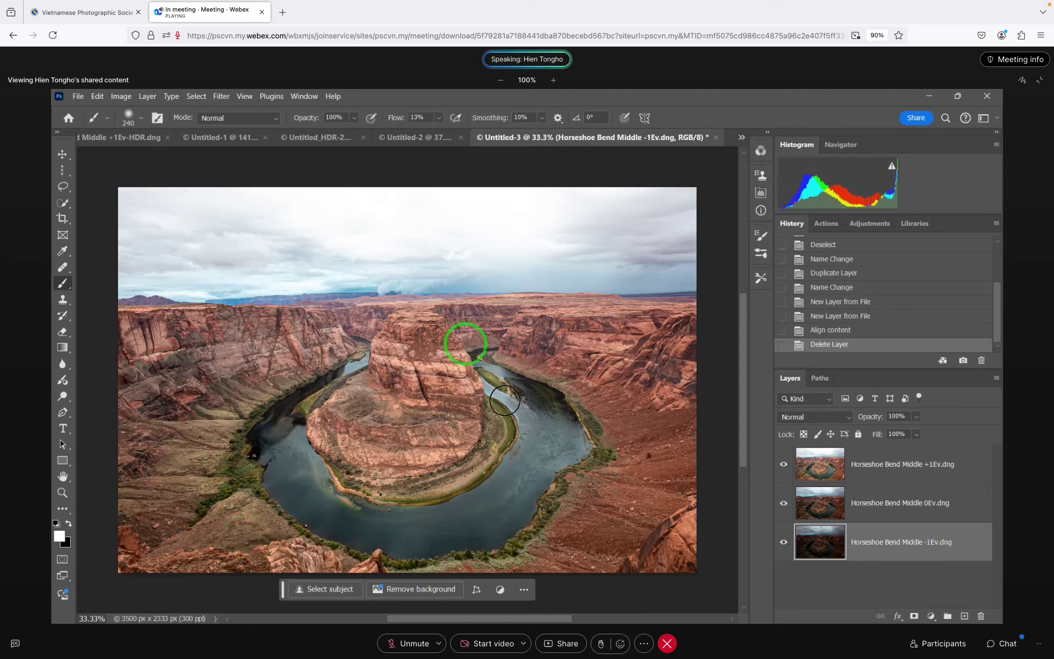
Make 0Ev the active layer and hide the +1Ev and -1Ev exposure layers.
{"action": "left_click", "coordinate": [820, 505]}
{"action": "left_click", "coordinate": [784, 464]}
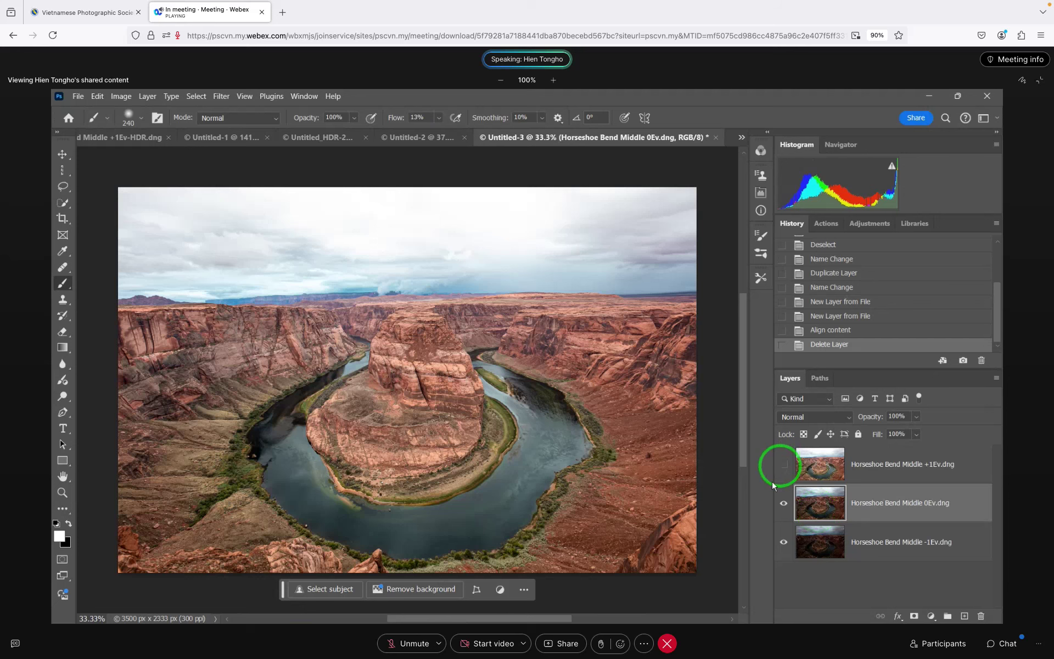
{"action": "left_click", "coordinate": [783, 542]}
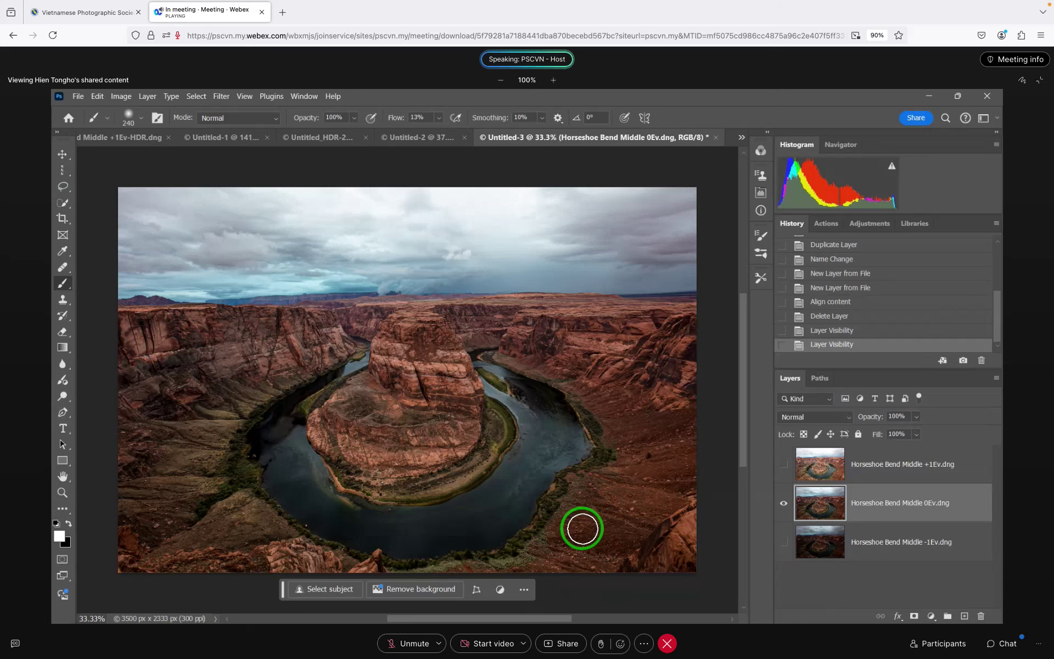
Zoom the 0Ev canvas from about 37% to 48.8% to inspect the river and canyon.
{"action": "scroll", "coordinate": [582, 529], "scroll_direction": "up", "scroll_amount": 1}
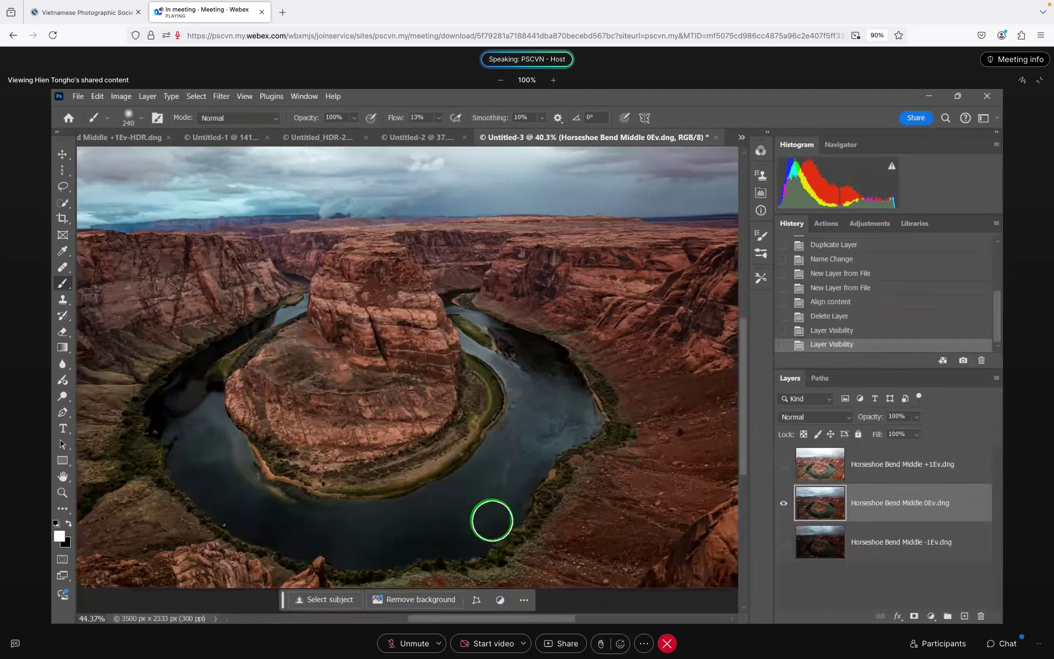
{"action": "scroll", "coordinate": [490, 519], "scroll_direction": "up", "scroll_amount": 1}
{"action": "scroll", "coordinate": [492, 521], "scroll_direction": "up", "scroll_amount": 1}
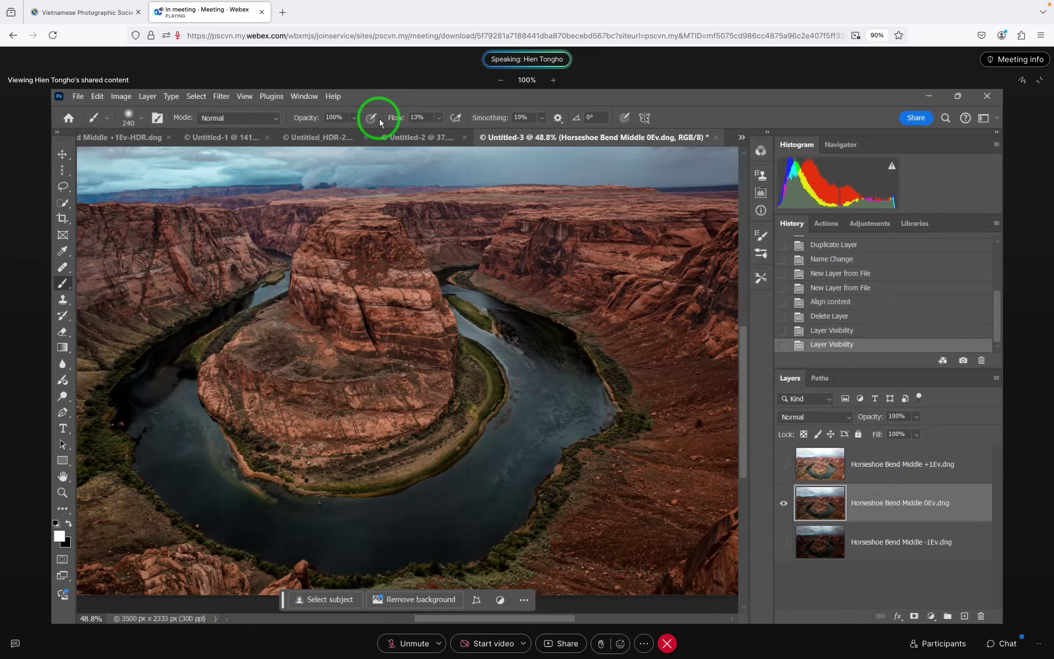
Switch to the Untitled_HDR-2 document.
{"action": "left_click", "coordinate": [342, 143]}
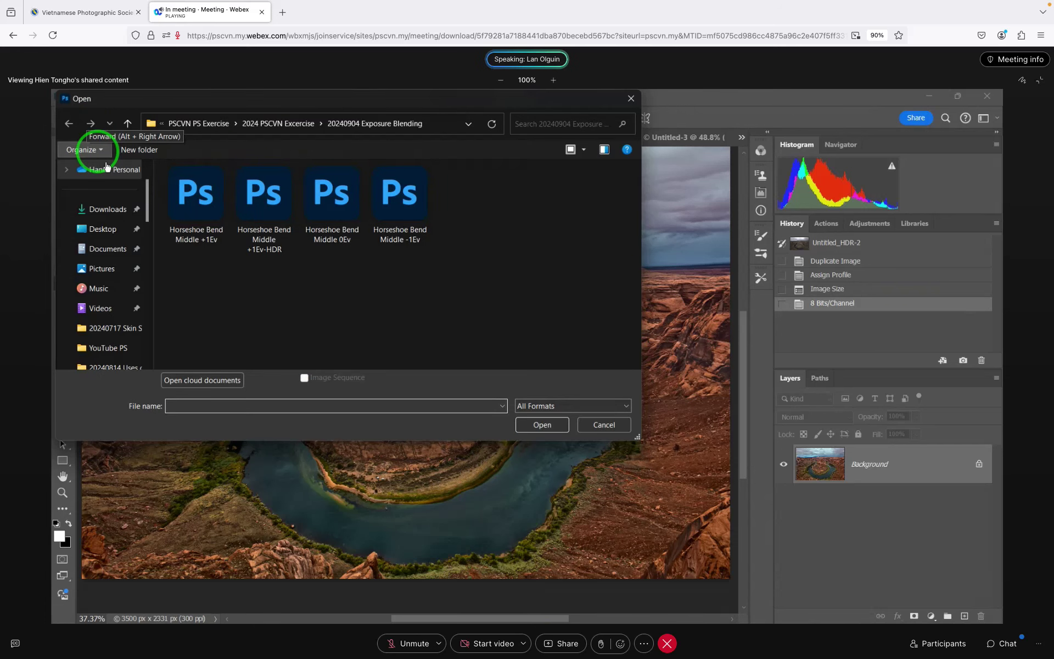
Open Horseshoe Bend Middle +1Ev, not the +1Ev-HDR file, from the Exposure Blending folder.
{"action": "left_click", "coordinate": [268, 218]}
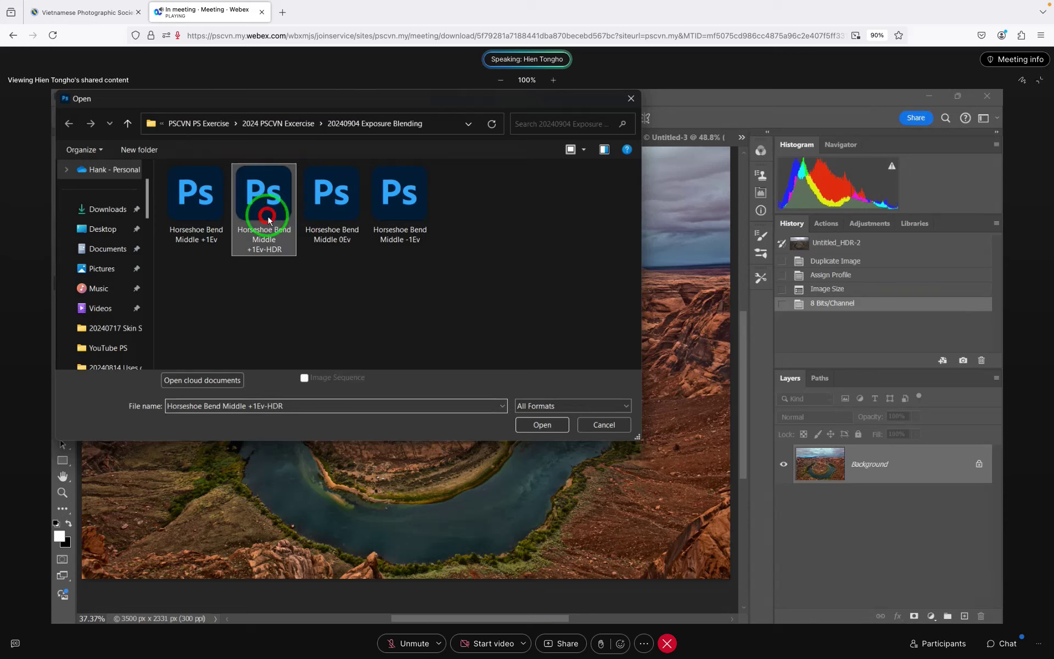
{"action": "left_click", "coordinate": [192, 209]}
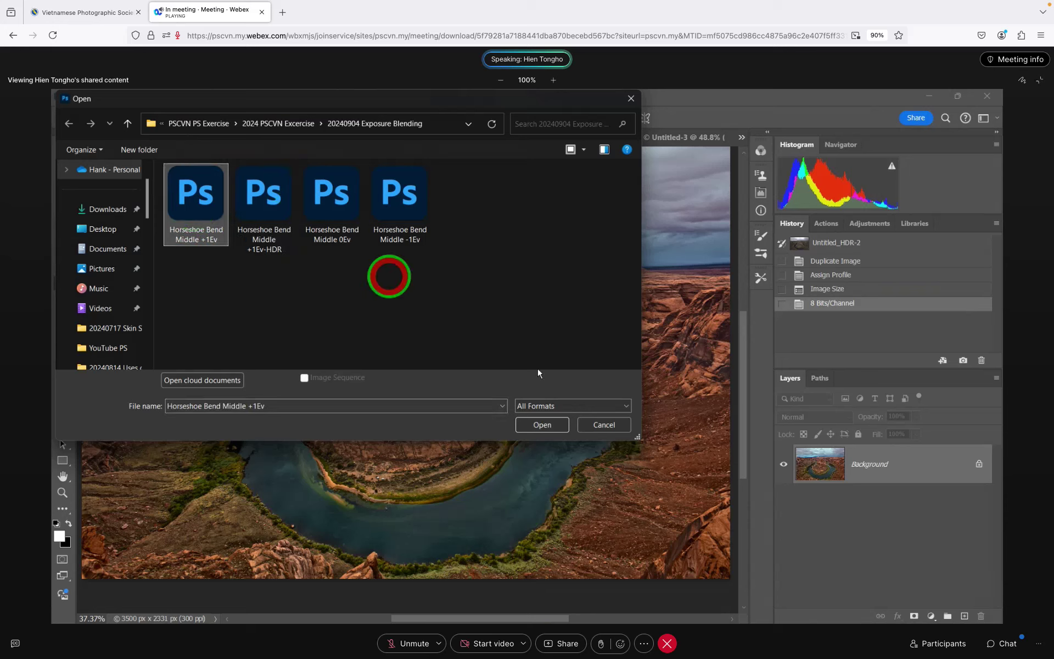
{"action": "left_click", "coordinate": [546, 426]}
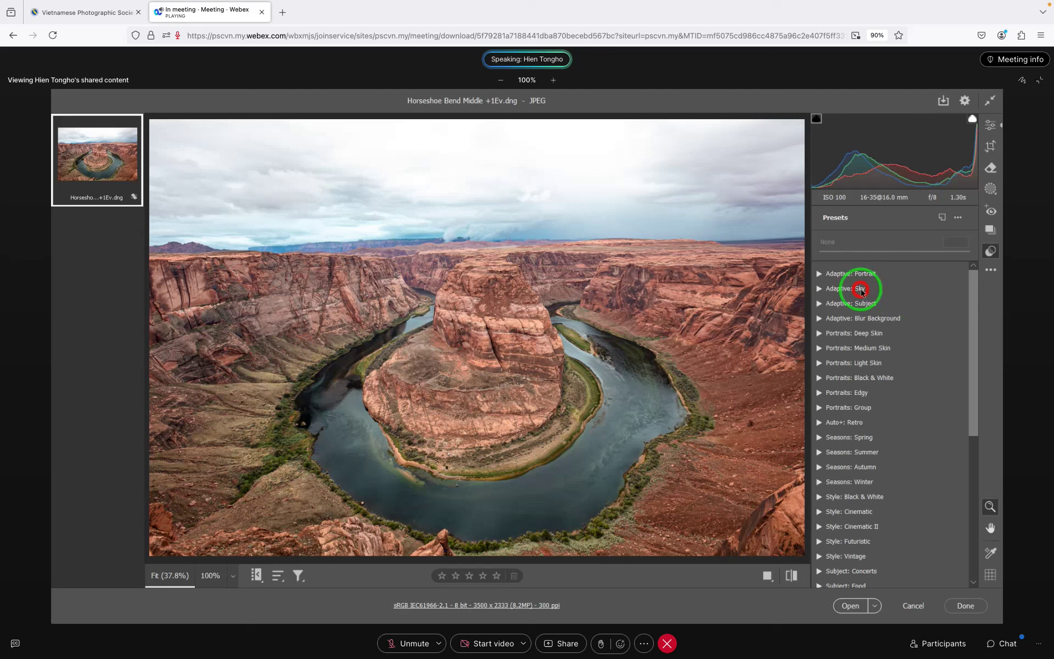
Preview the Adaptive: Sky presets Blue Drama, Neon Tropics, Storm Clouds and Sunrise, settling on Sunset.
{"action": "left_click", "coordinate": [819, 289]}
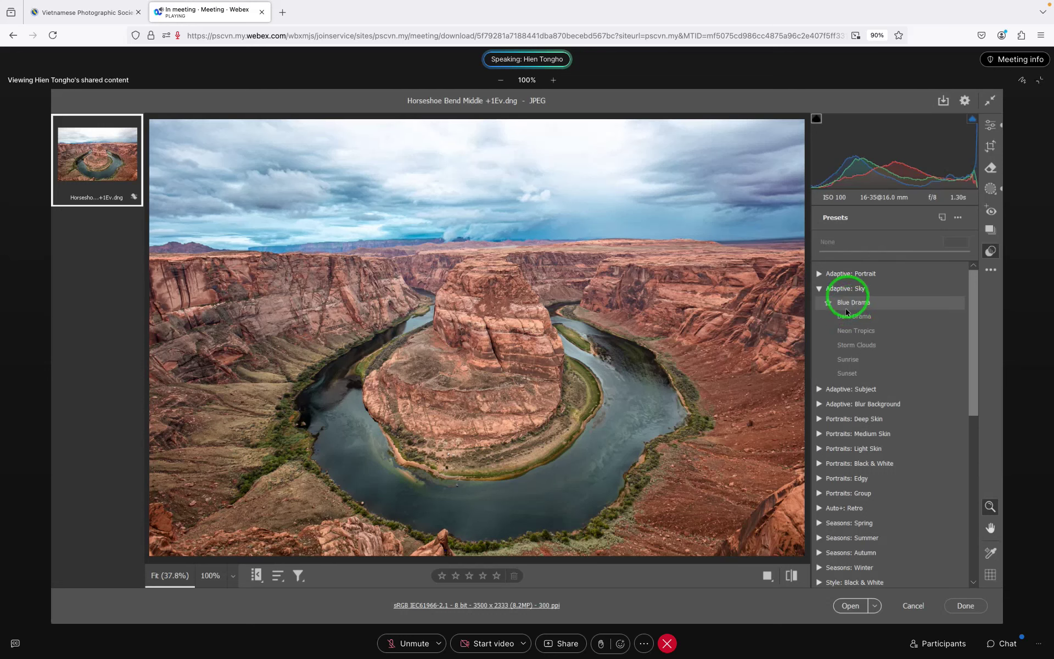
{"action": "left_click", "coordinate": [846, 309]}
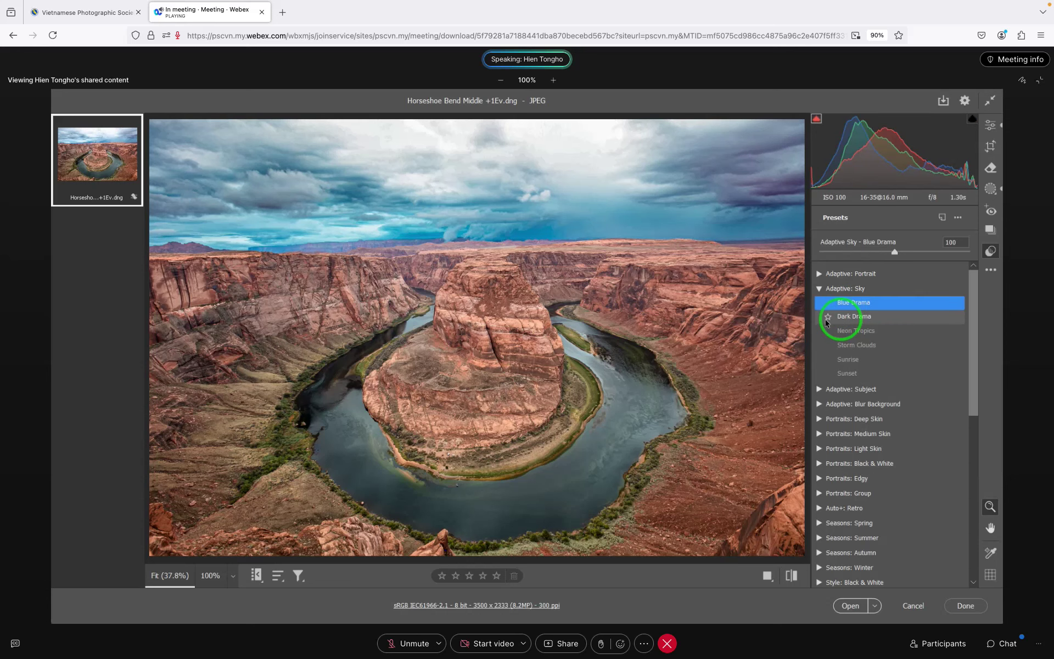
{"action": "left_click", "coordinate": [853, 331]}
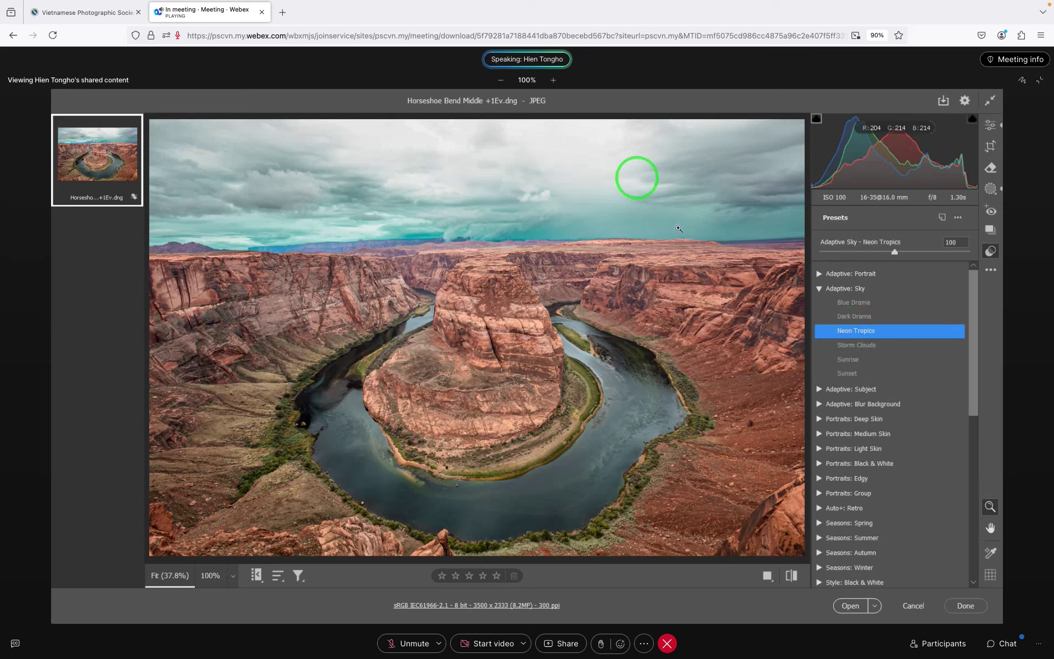
{"action": "left_click", "coordinate": [842, 343]}
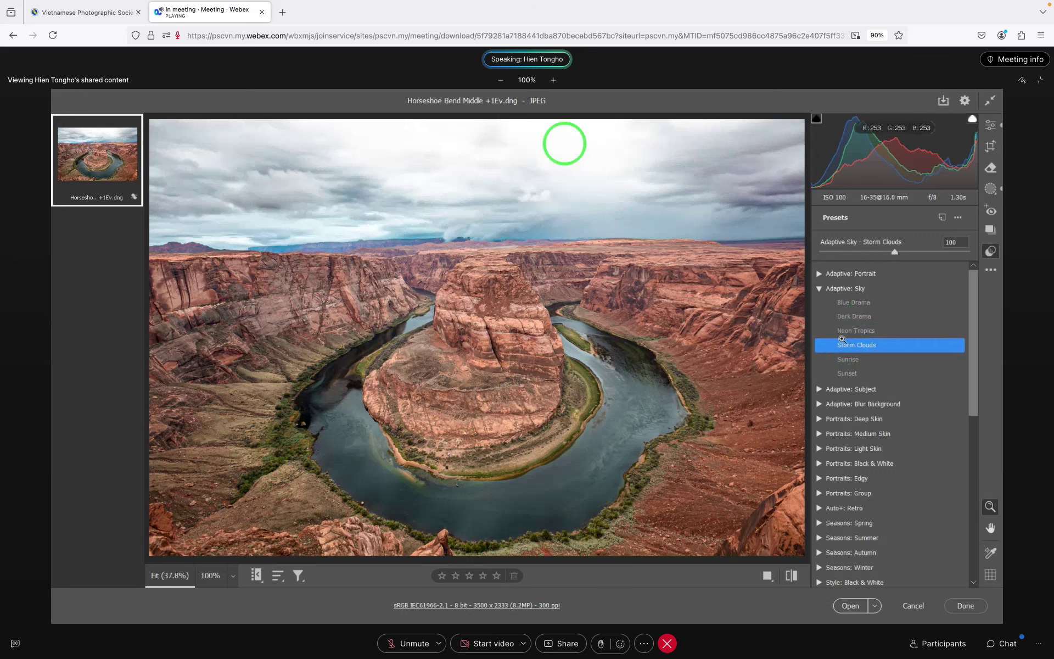
{"action": "left_click", "coordinate": [846, 365]}
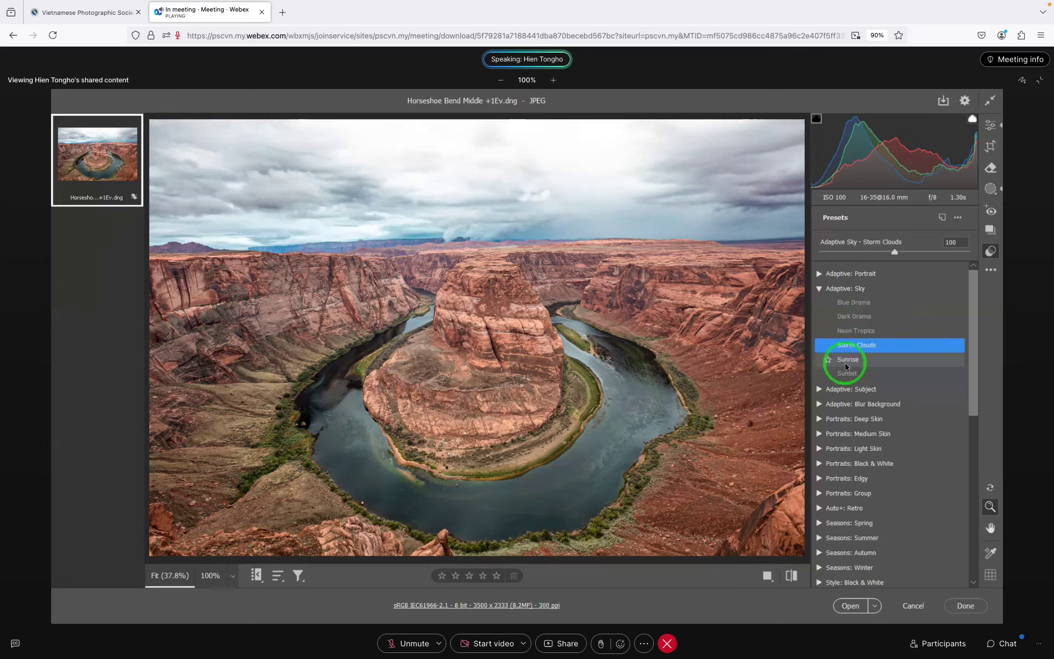
{"action": "left_click", "coordinate": [847, 373]}
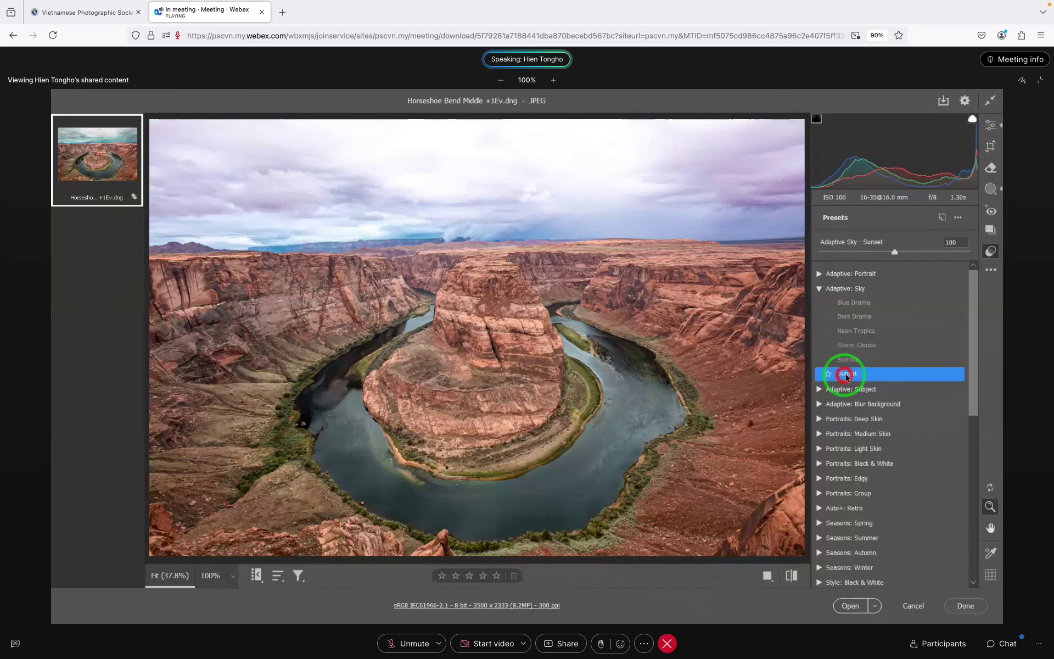
{"action": "left_click", "coordinate": [888, 379]}
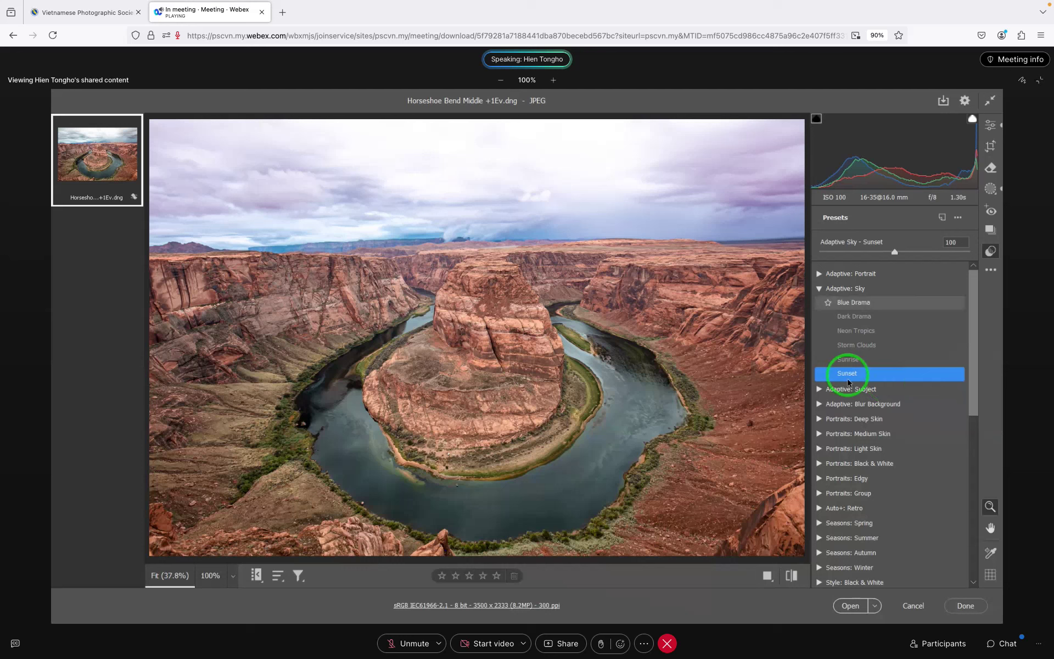
{"action": "left_click", "coordinate": [819, 289]}
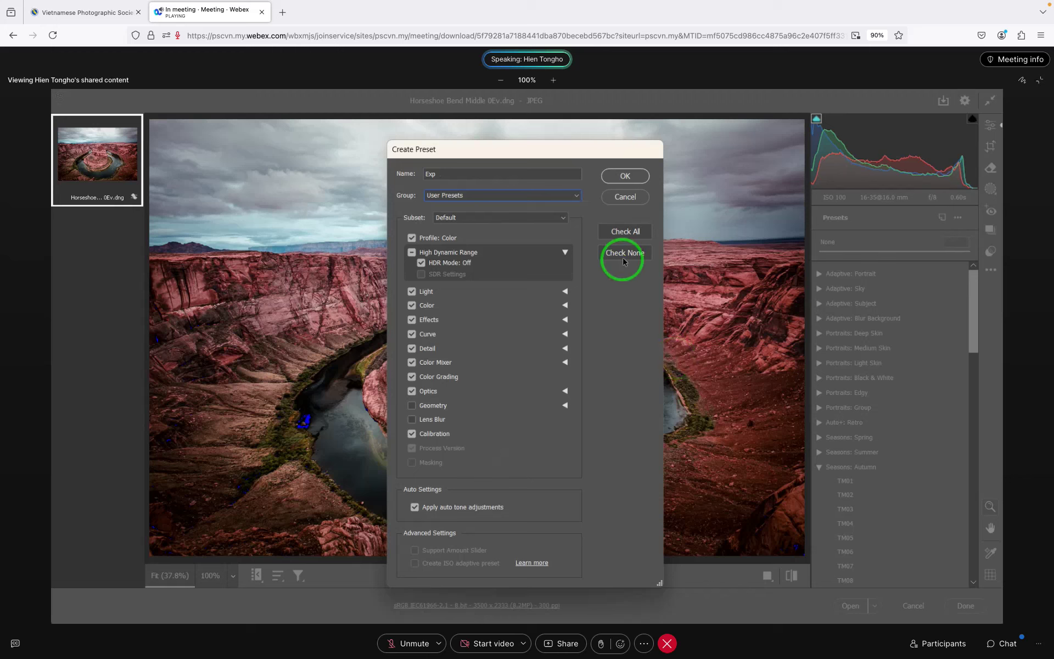
Save the Exp preset and confirm it is listed under User Presets.
{"action": "left_click", "coordinate": [626, 175]}
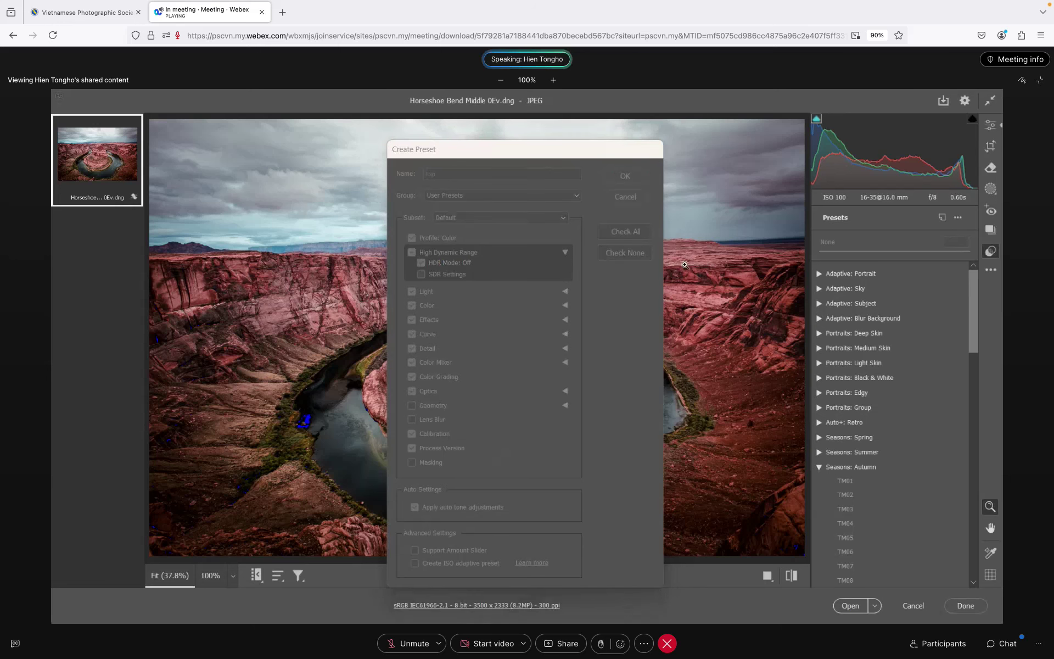
{"action": "left_click", "coordinate": [820, 275]}
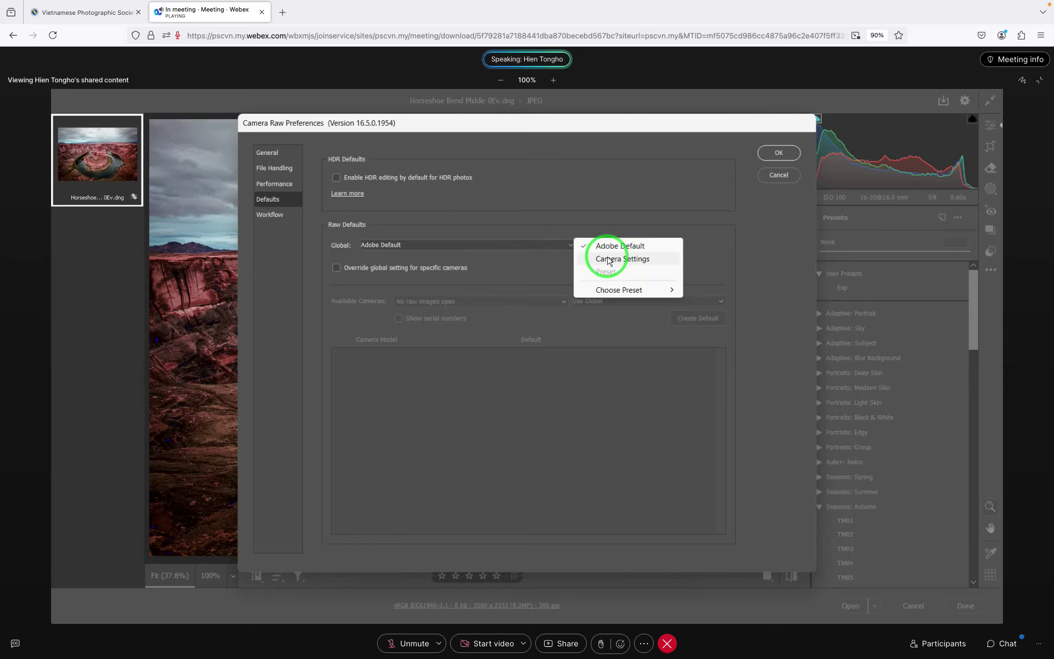
{"action": "mouse_move", "coordinate": [619, 290]}
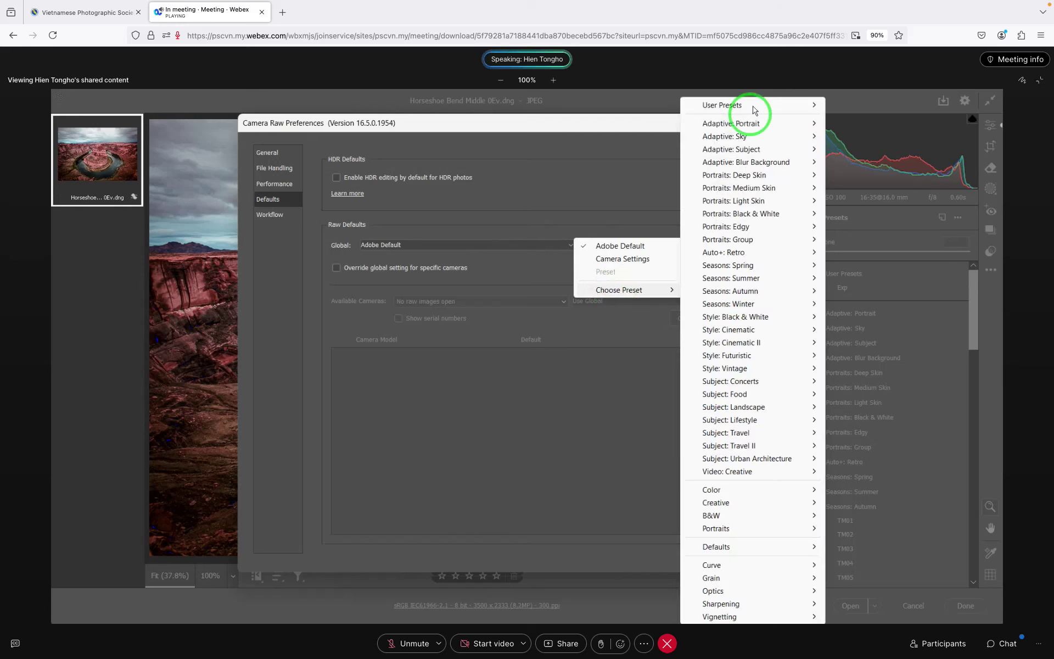
{"action": "mouse_move", "coordinate": [722, 106]}
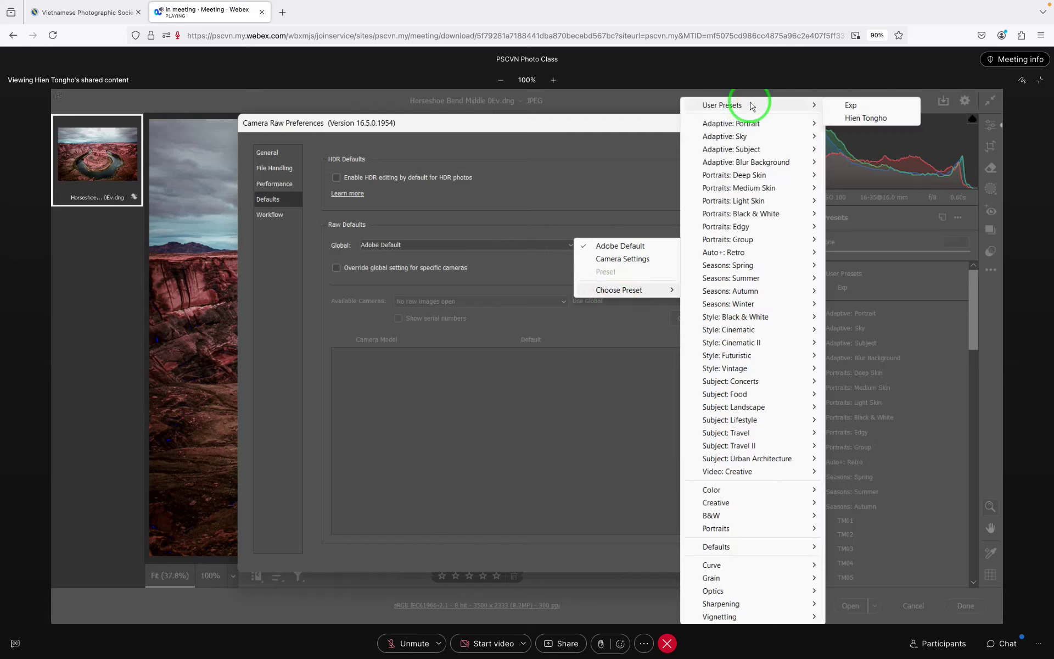
Choose User Presets > Exp as the Global raw default.
{"action": "left_click", "coordinate": [850, 105]}
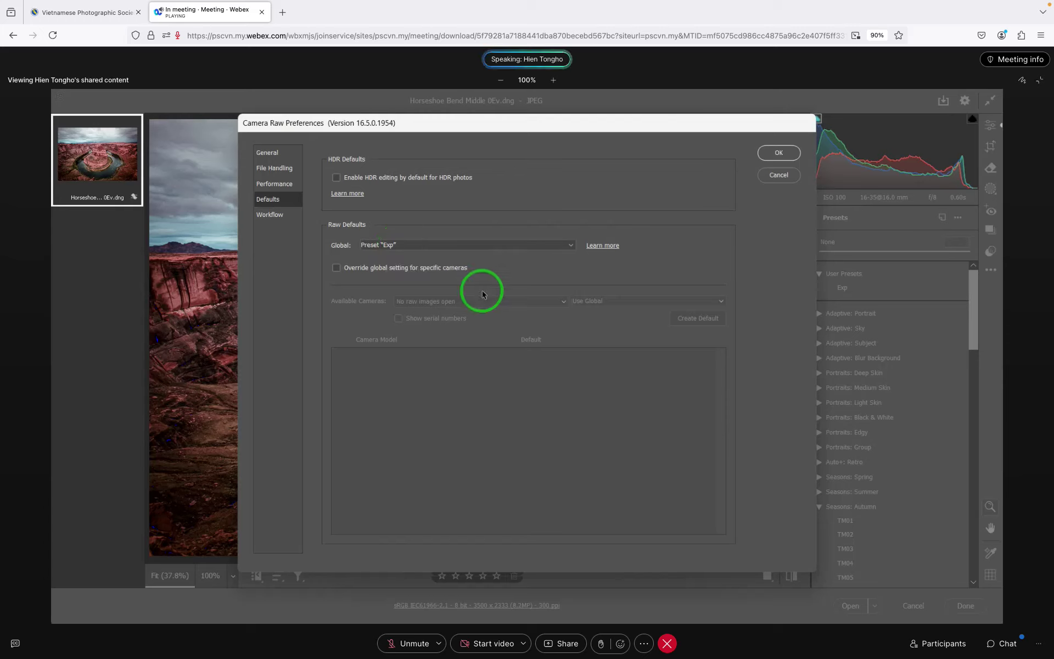
Enable 'Override global setting for specific cameras' and adjust other Camera Raw Preferences options.
{"action": "left_click", "coordinate": [336, 268]}
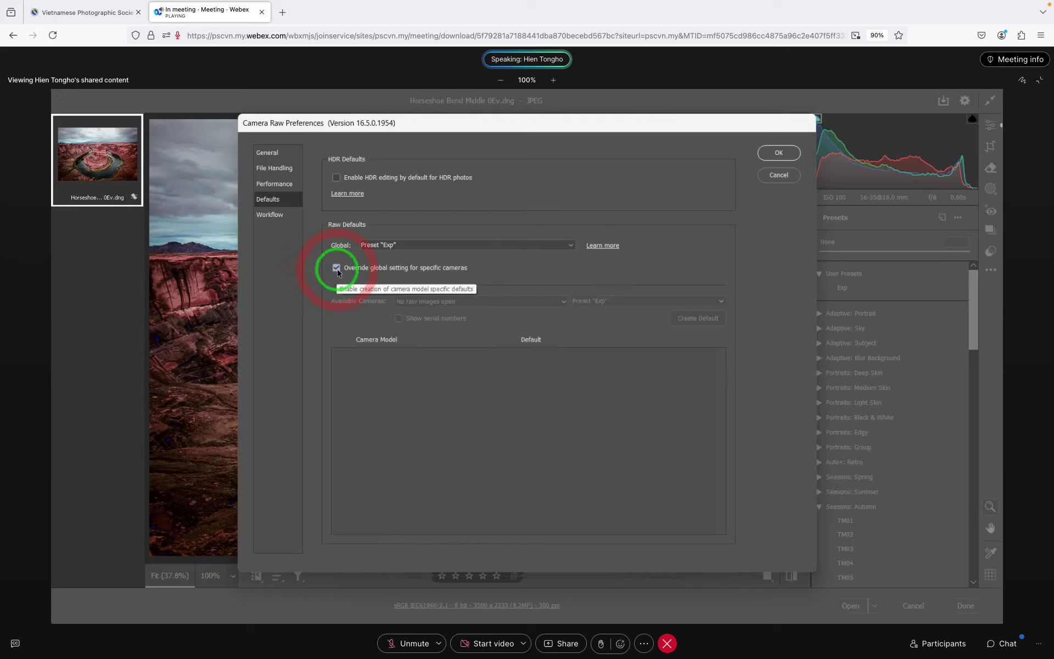
{"action": "left_click", "coordinate": [419, 316]}
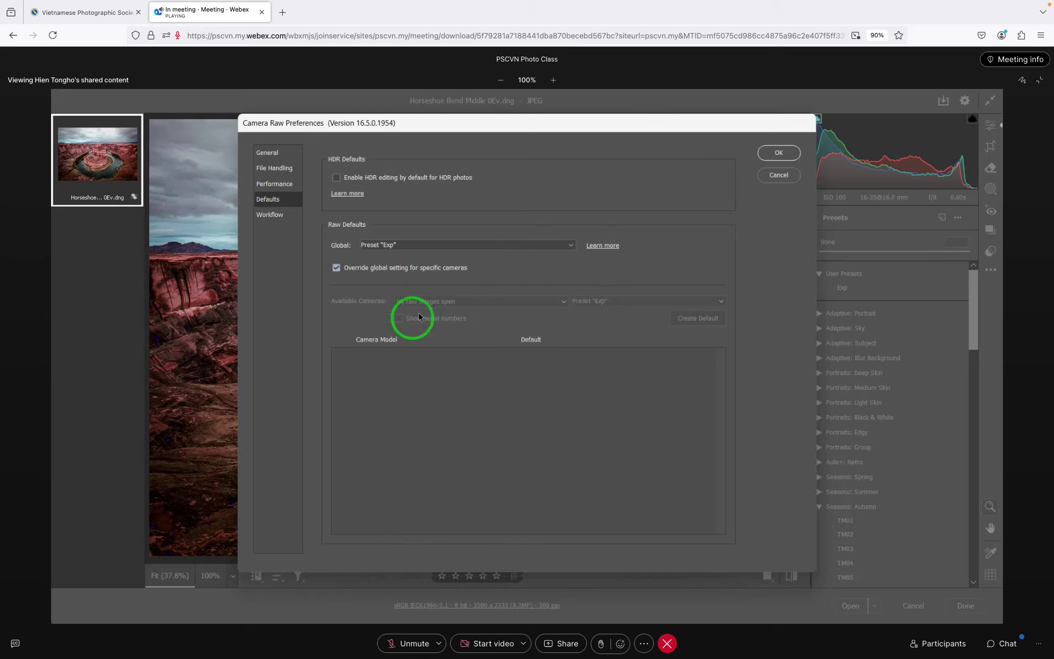
{"action": "left_click", "coordinate": [430, 299]}
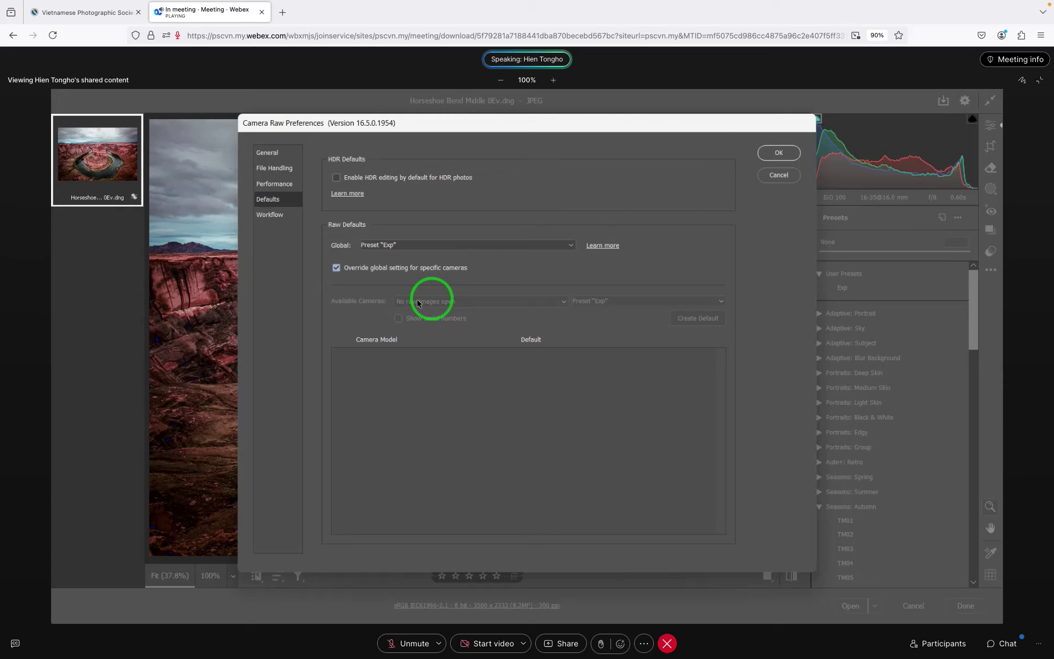
{"action": "left_click", "coordinate": [100, 172]}
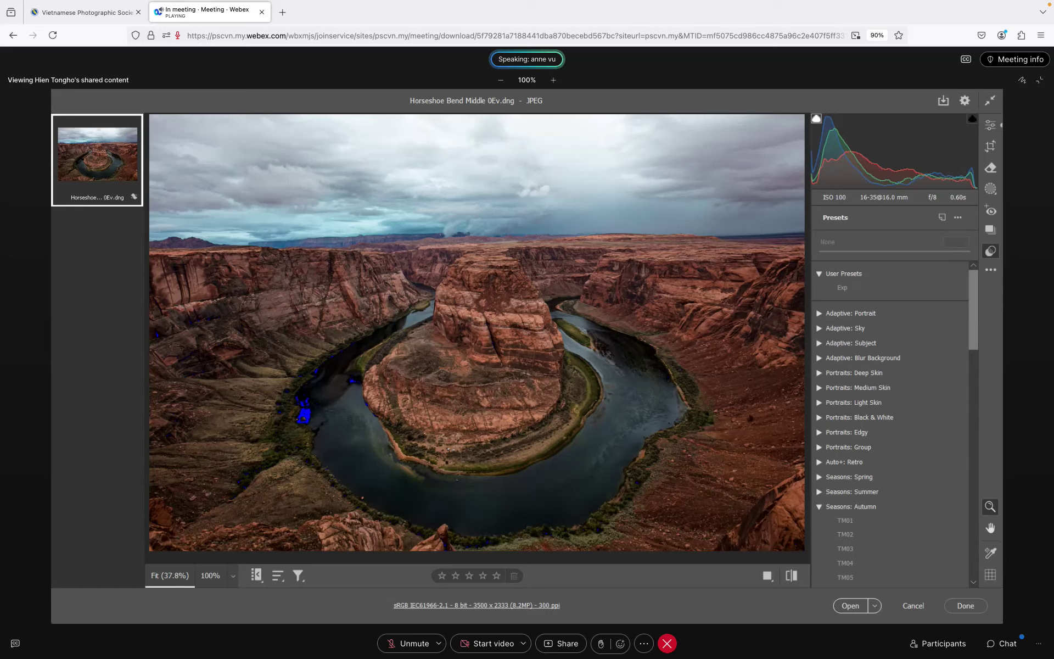
Go back to the previous browser page with Alt+Left.
{"action": "key", "text": "alt+Left"}
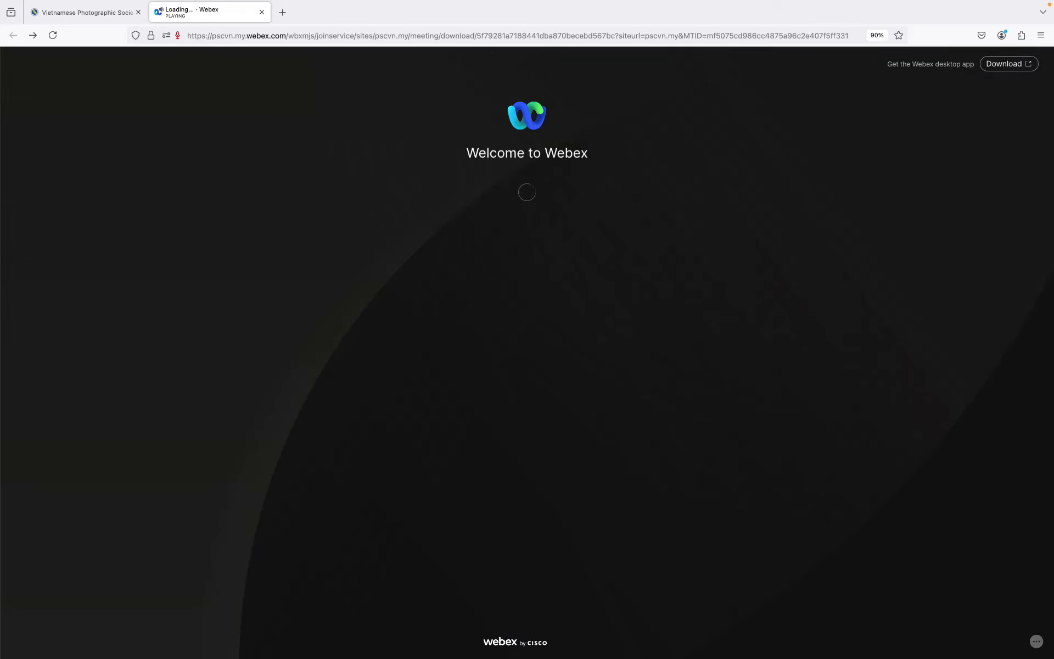